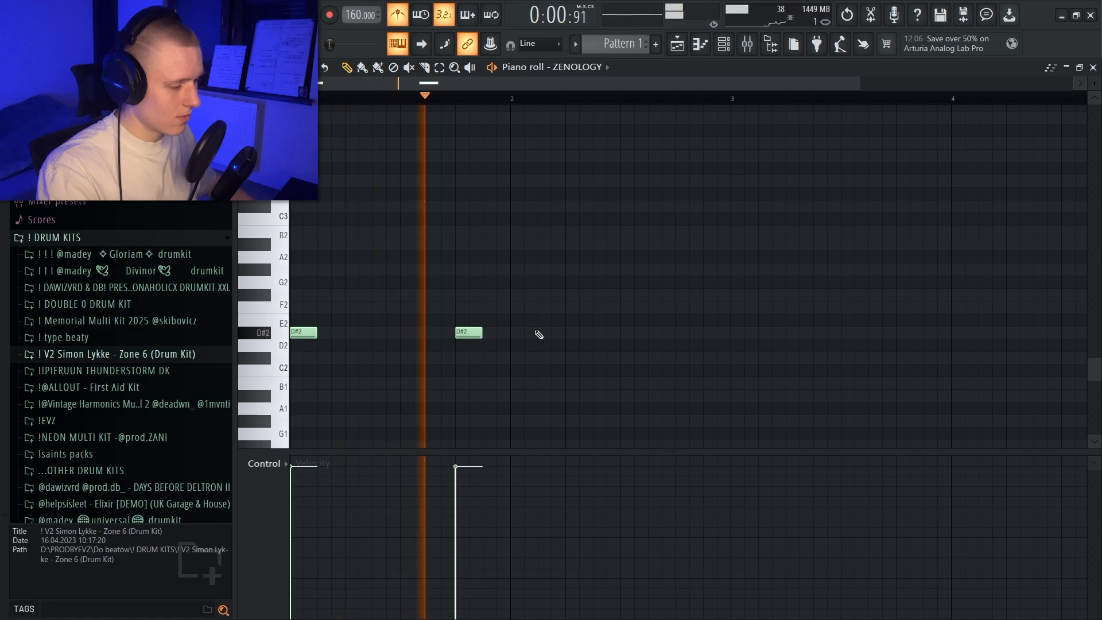
Step: Place a D#2 note at the start of bar 2, and duplicate the four-bar ZENOLOGY note pattern into bars 5 to 8
click(515, 333)
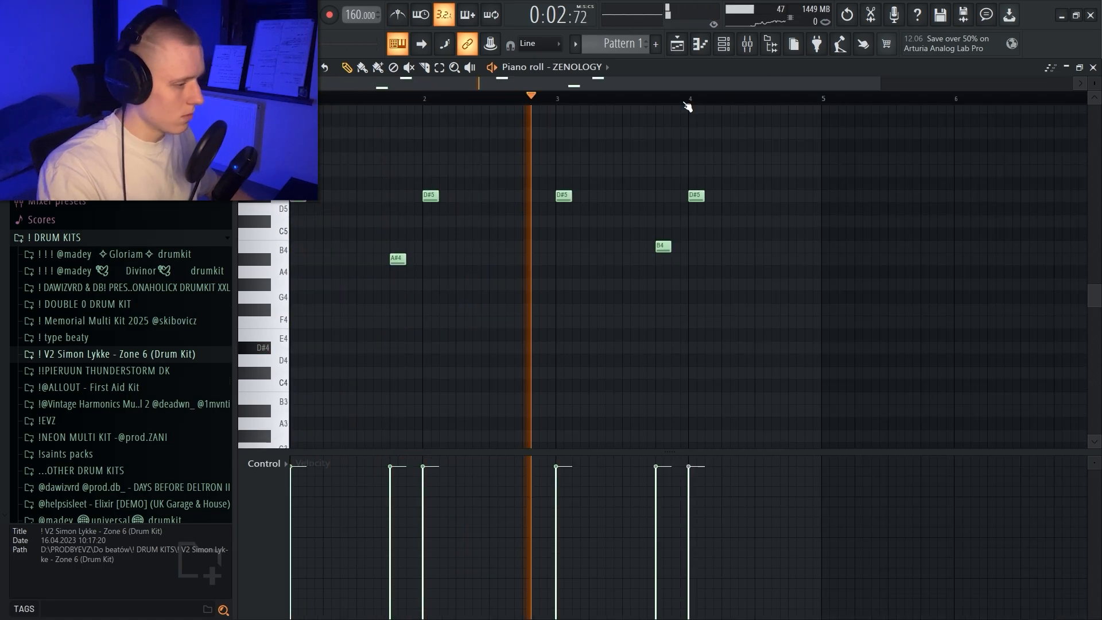
scroll(682, 103, down, 2)
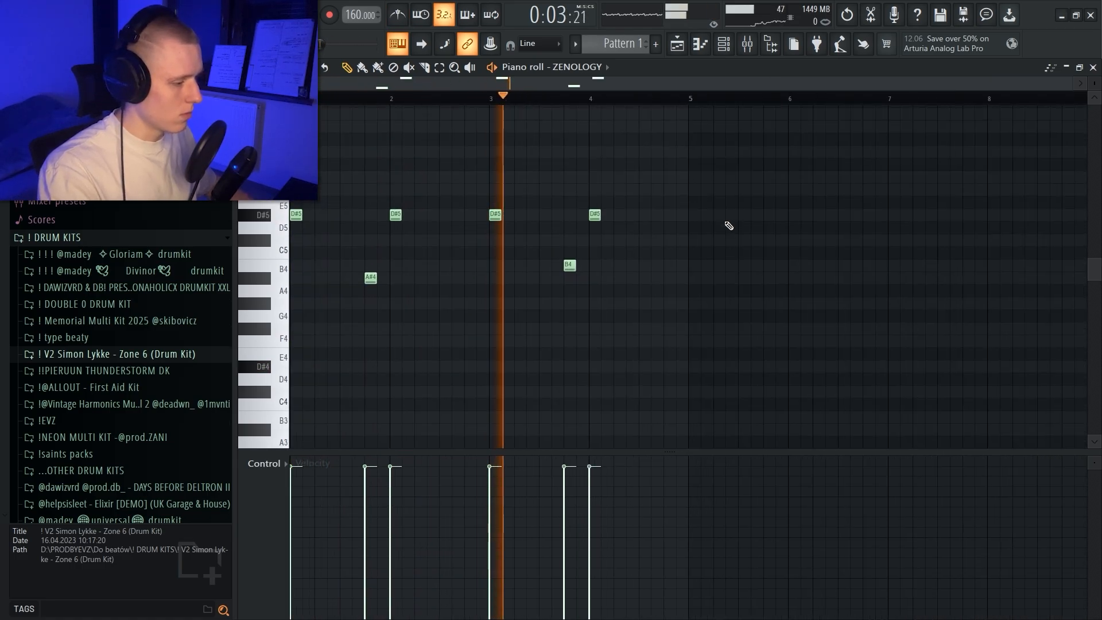
key(ctrl+a)
key(ctrl+b)
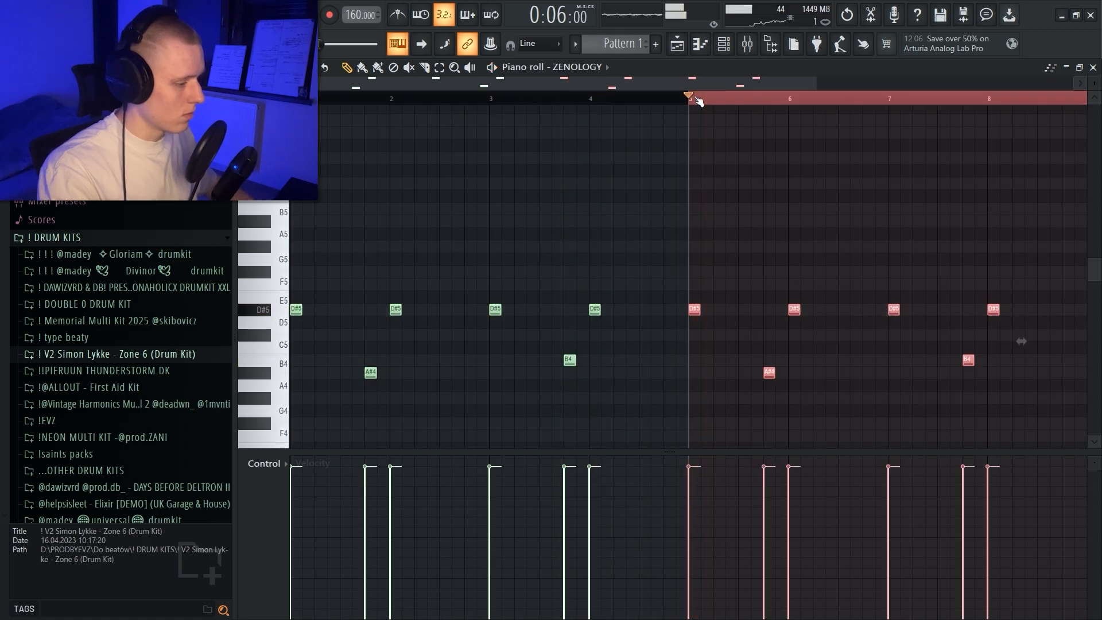
key(ctrl+a)
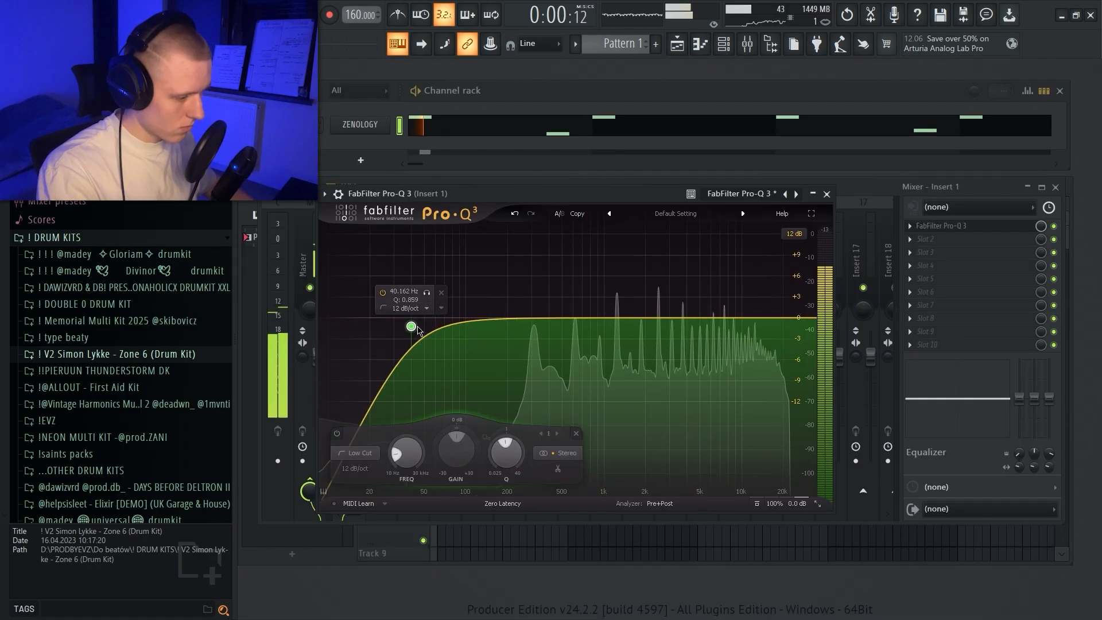
Step: Cut the low end on Insert 1 with a 30 dB/oct low-cut band at about 93 Hz in Pro-Q 3
drag(418, 327, 463, 359)
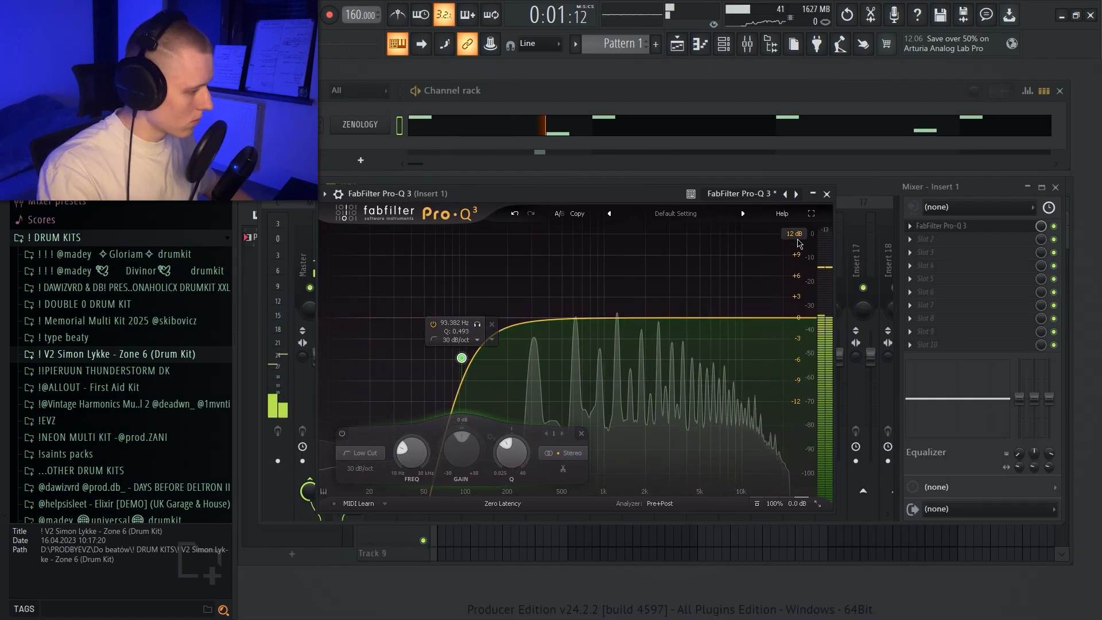
drag(764, 320, 710, 312)
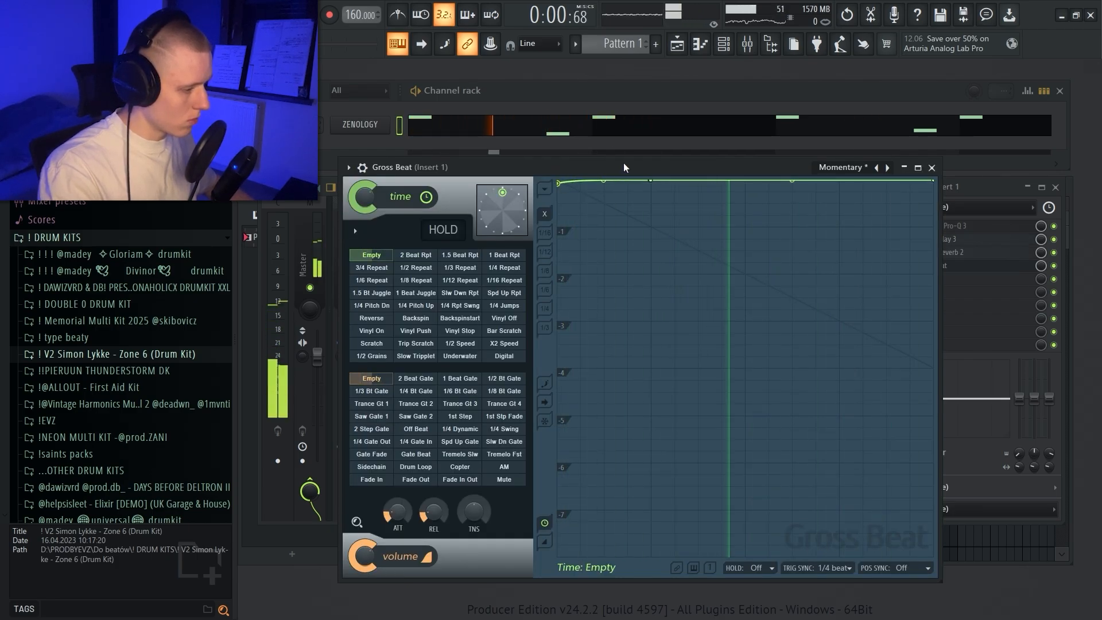
Step: Automate the Gross Beat mix level on Insert 1 to jump to full only from bar 3 to bar 4 and stay at zero elsewhere
drag(624, 167, 624, 181)
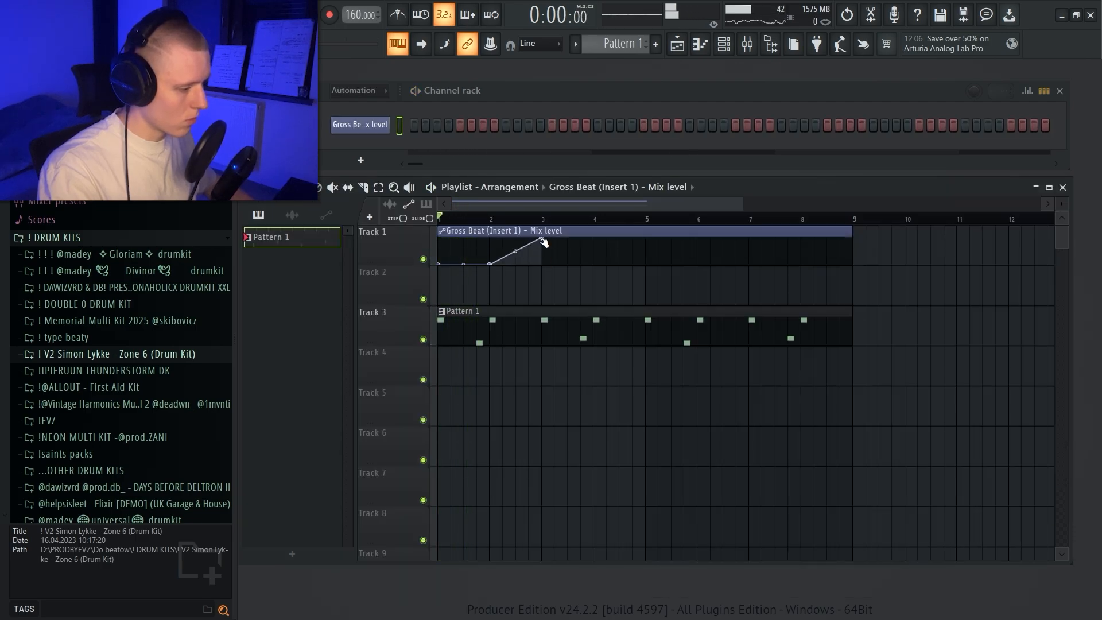
right_click(593, 250)
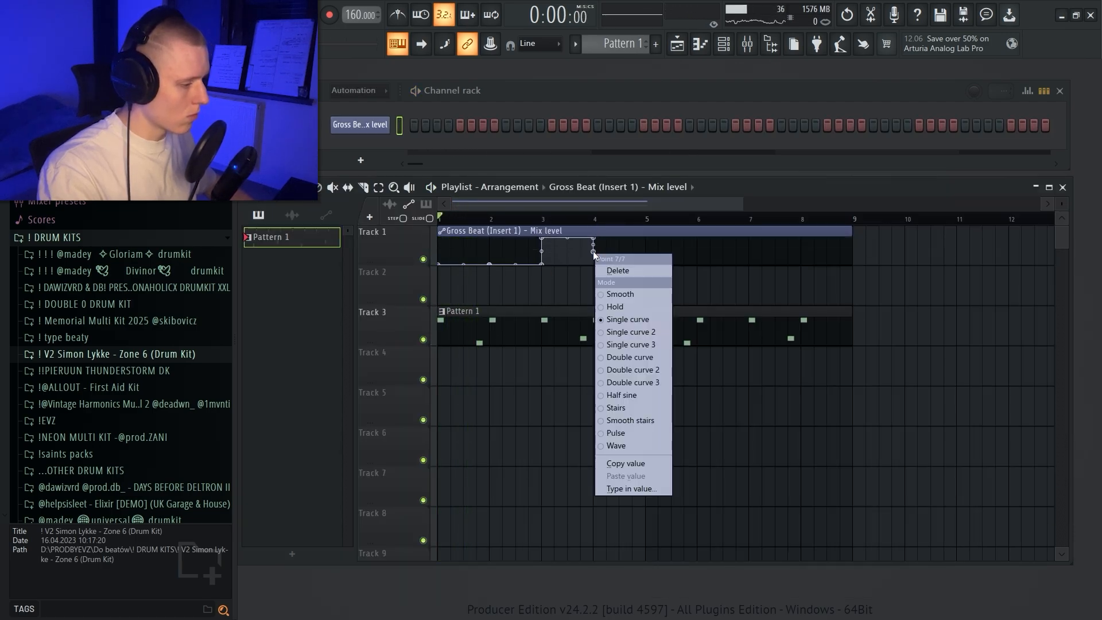
click(594, 250)
drag(593, 250, 594, 264)
right_click(633, 259)
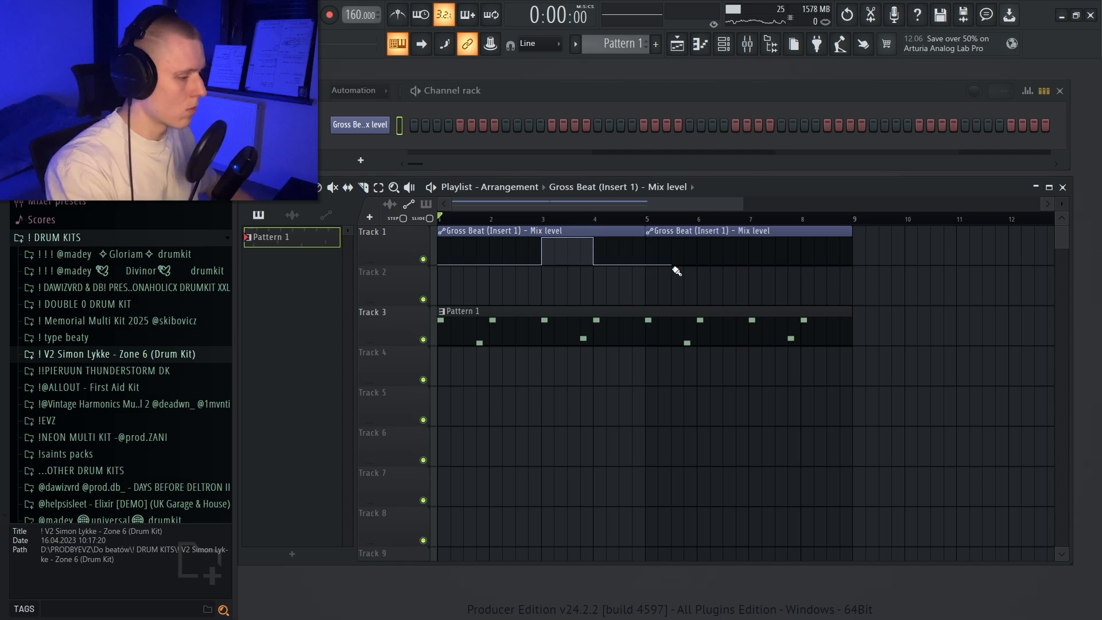
Step: Duplicate the four-bar Gross Beat mix level automation clip into bars 5 to 8 and play the result
right_click(670, 232)
ctrl+click(624, 229)
key(ctrl+b)
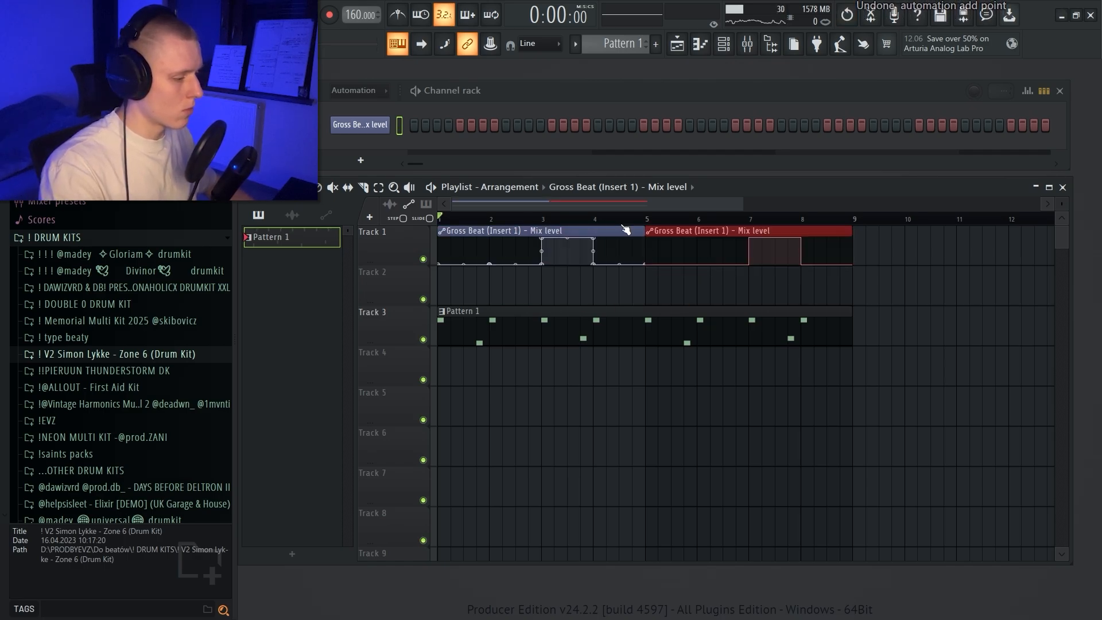
scroll(592, 220, up, 2)
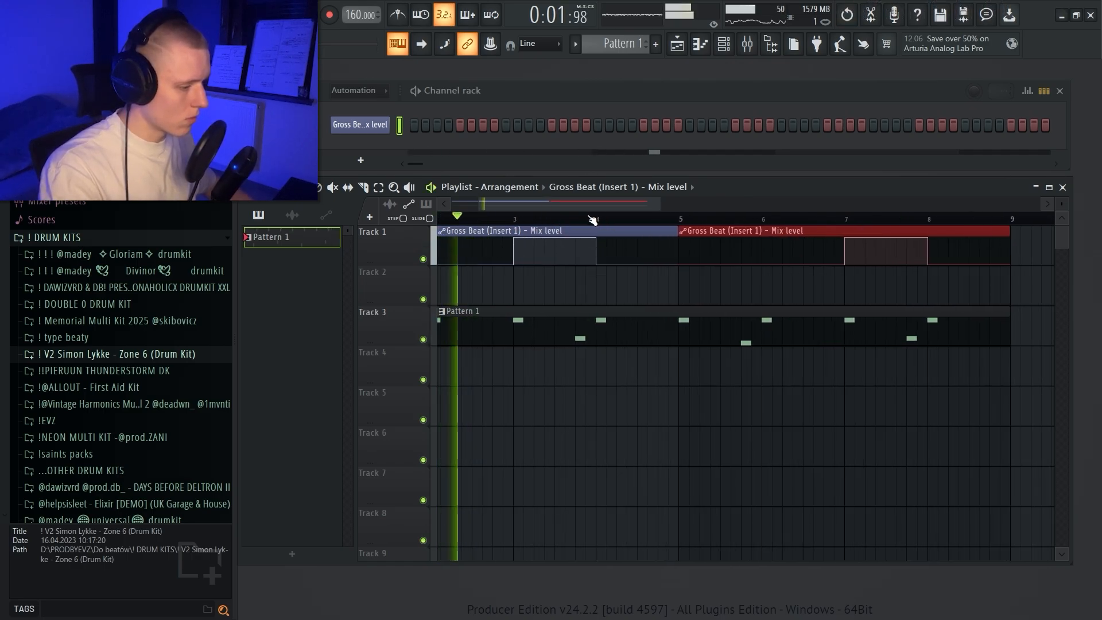
scroll(592, 220, down, 3)
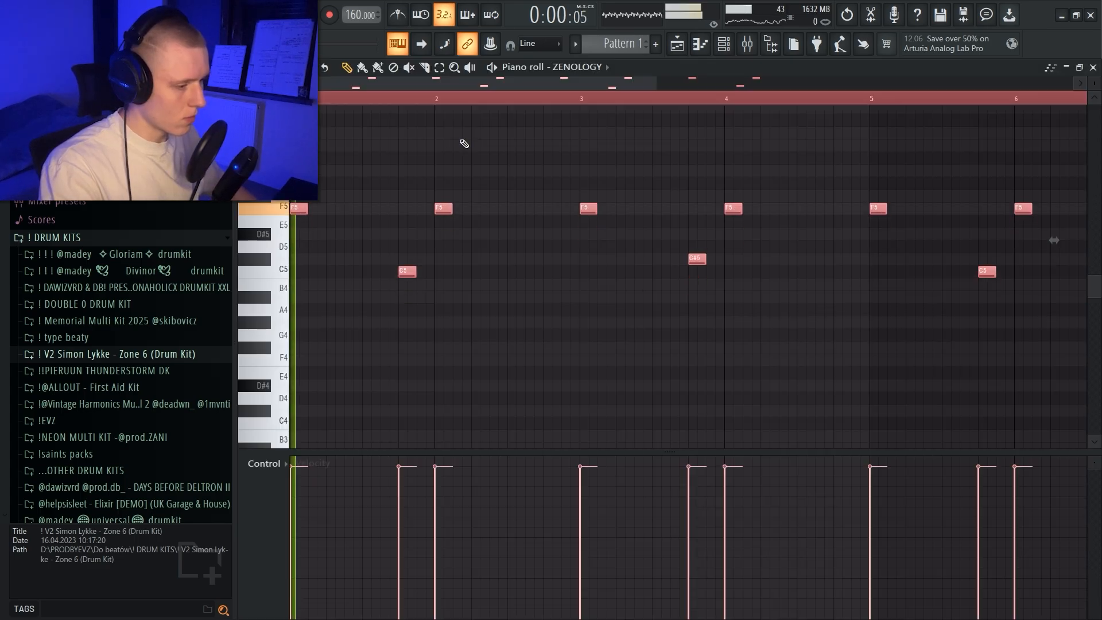
Step: Transpose all selected ZENOLOGY notes down two octaves, from F5 to F3
key(ctrl+Down)
key(ctrl+Down)
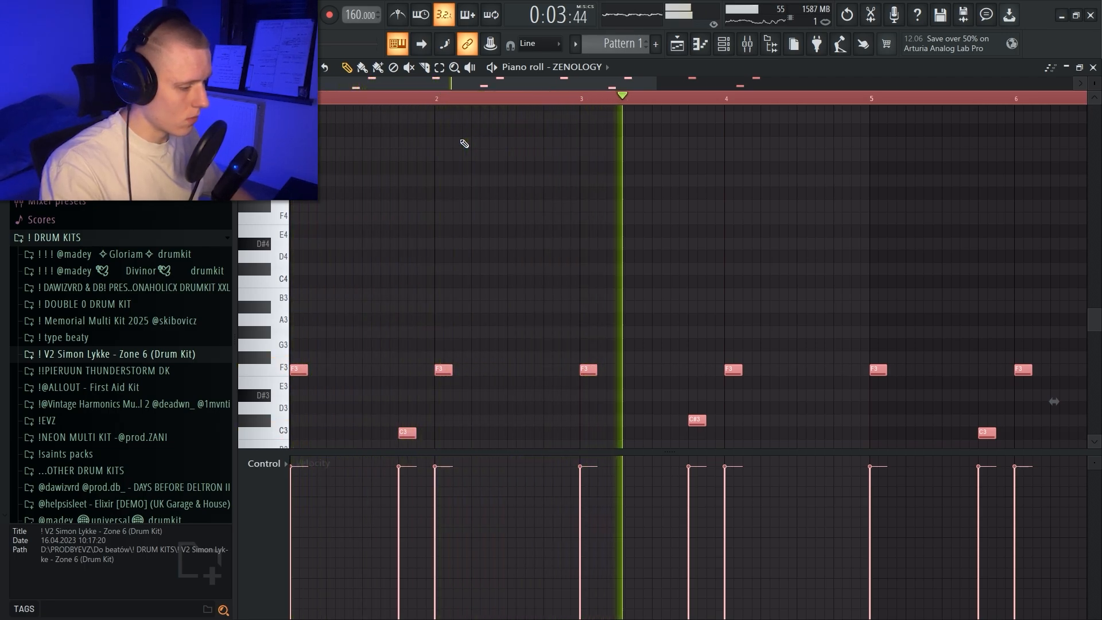
drag(1094, 83, 1079, 81)
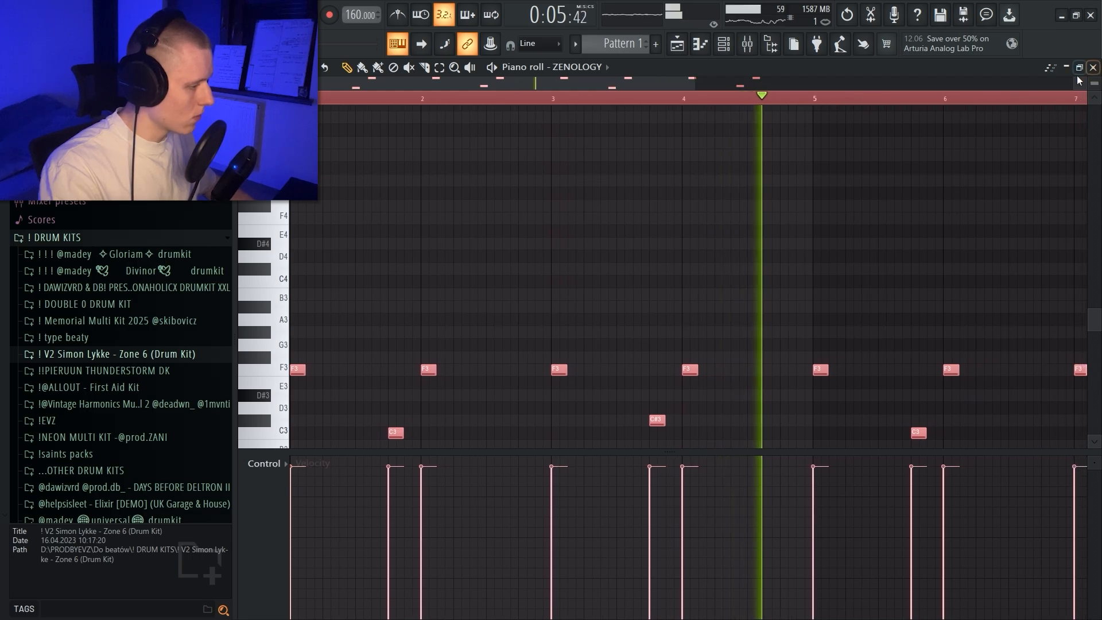
Step: Paste a copy of the ZENOLOGY notes, raise it one octave to F4, and audition the layered octaves
key(ctrl+v)
key(ctrl+Up)
key(shift+Right)
key(shift+Left)
key(space)
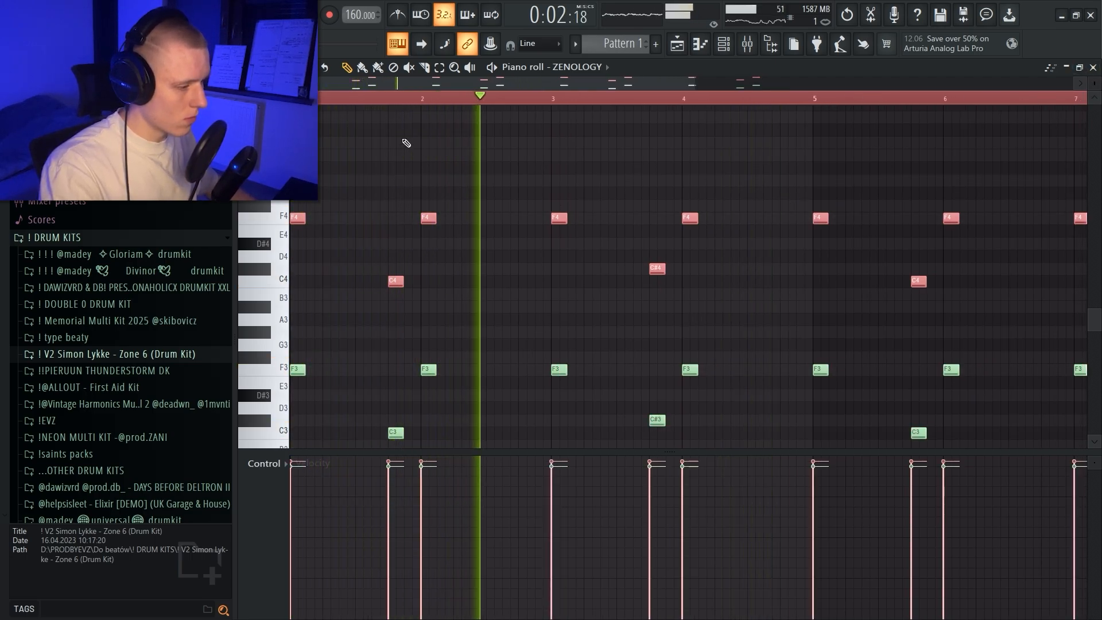
key(space)
Step: Trim the starts of the upper-octave ZENOLOGY notes so they sound slightly after the lower notes
scroll(401, 98, up, 5)
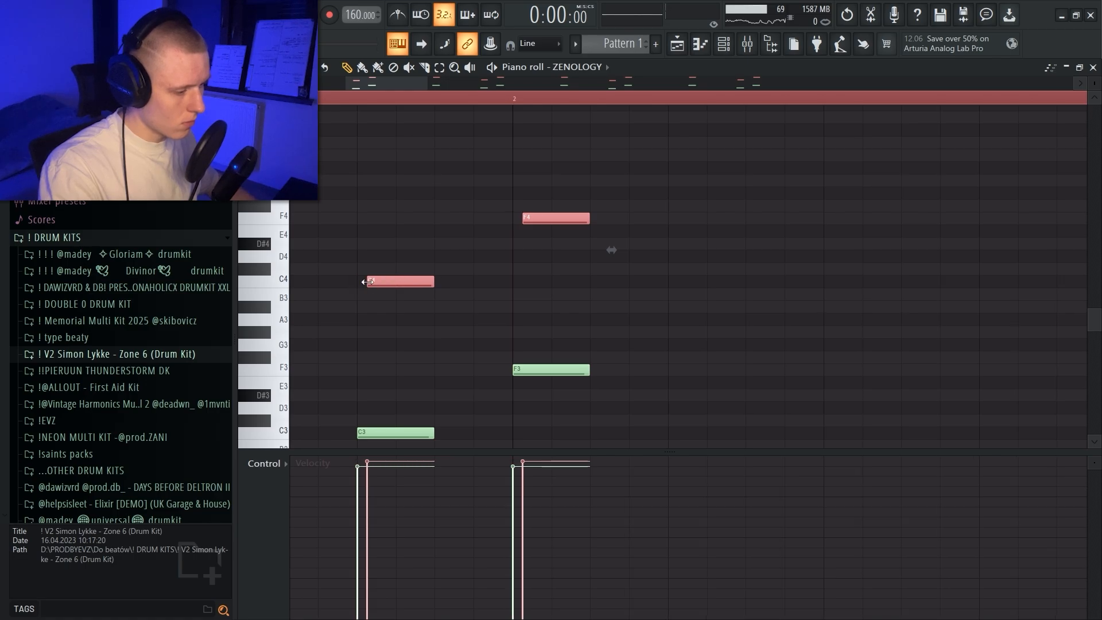
scroll(505, 94, down, 5)
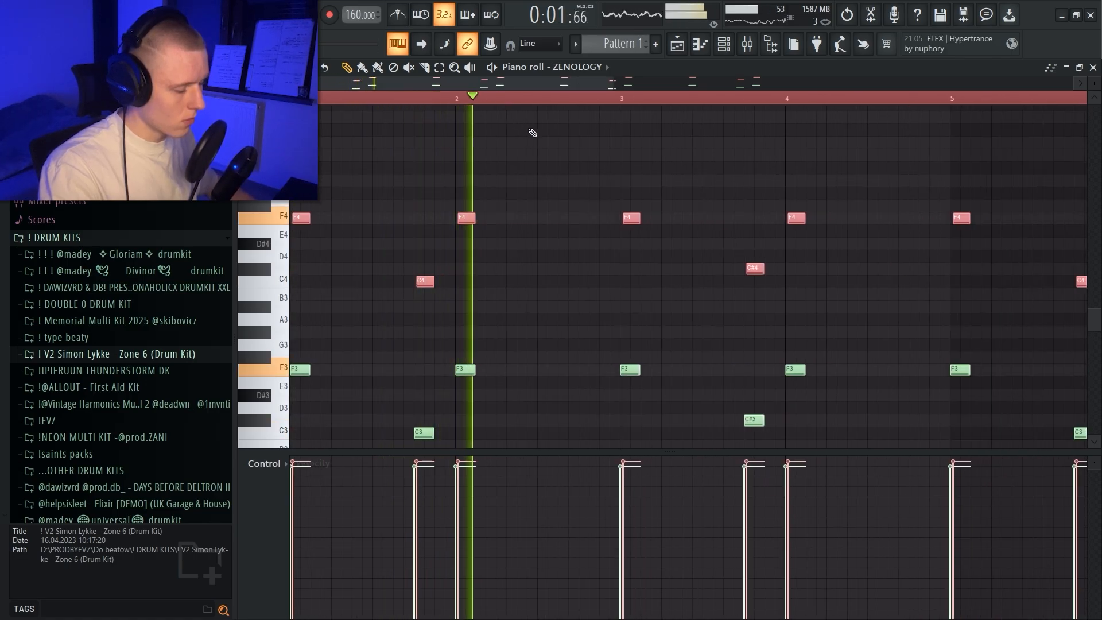
scroll(529, 133, down, 3)
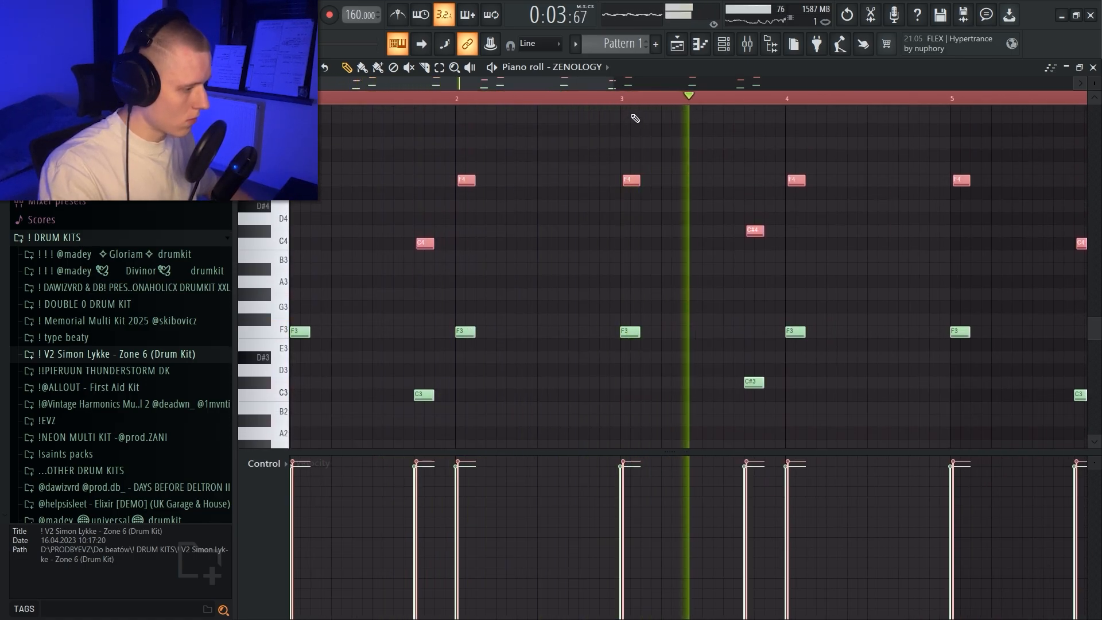
scroll(648, 127, down, 3)
scroll(664, 124, up, 3)
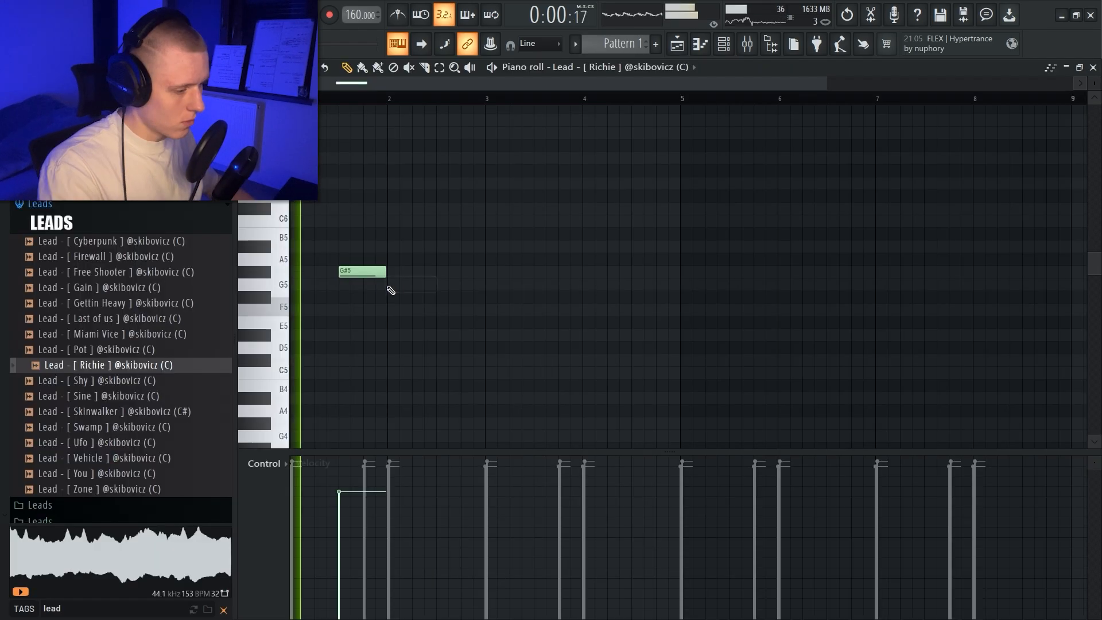
Step: Add a G5 note ending midway through bar 2 and a C6 note filling the rest of bar 2 to the Richie lead
click(367, 284)
drag(409, 284, 436, 285)
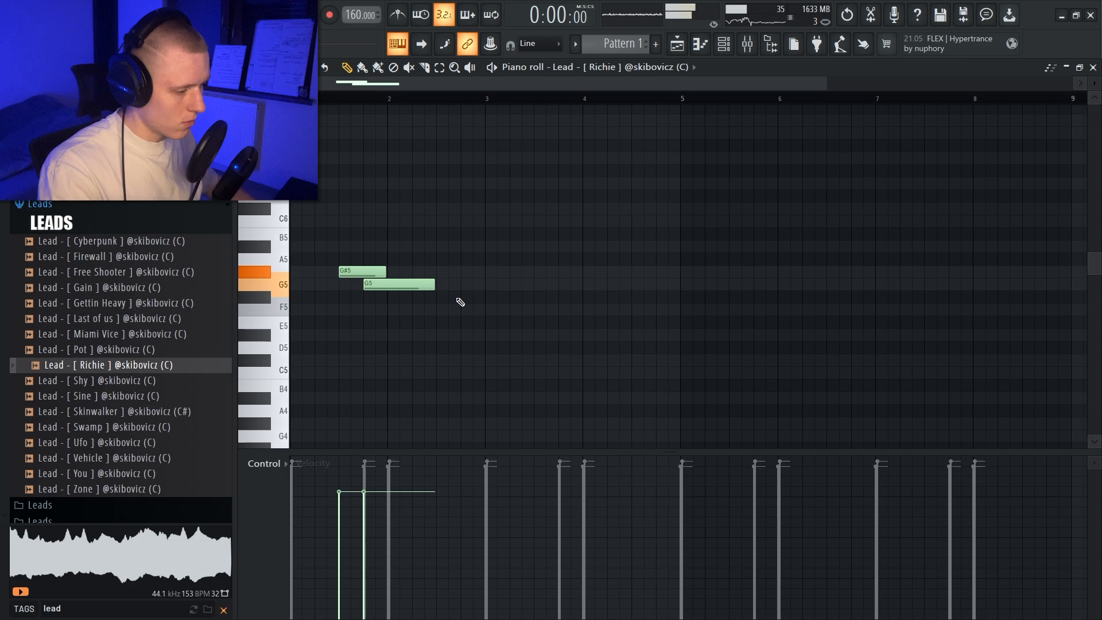
click(443, 221)
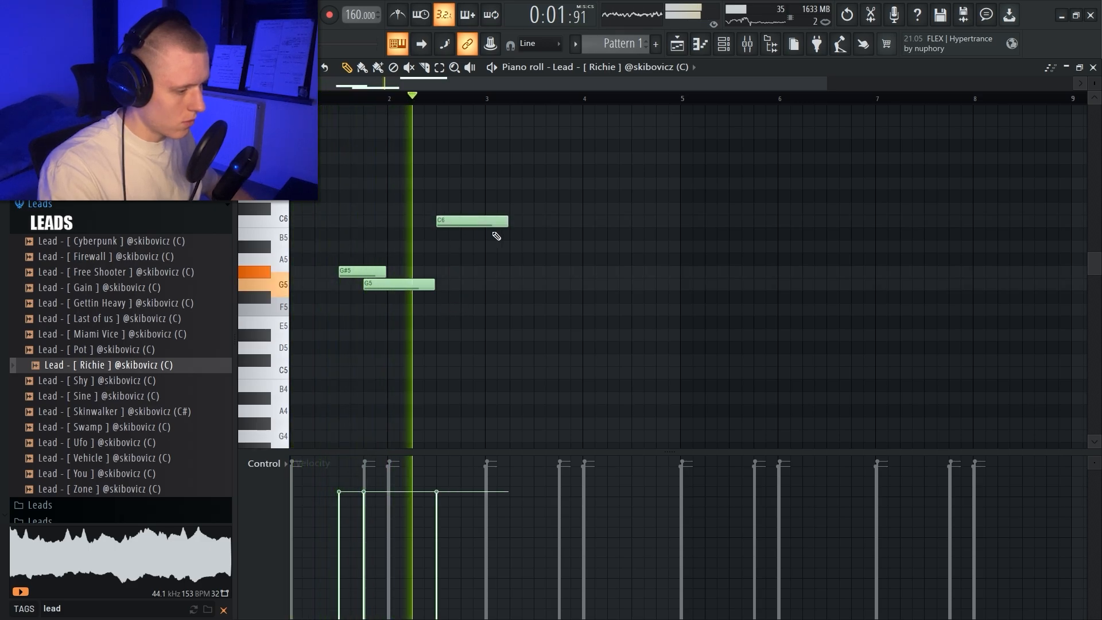
key(space)
key(space)
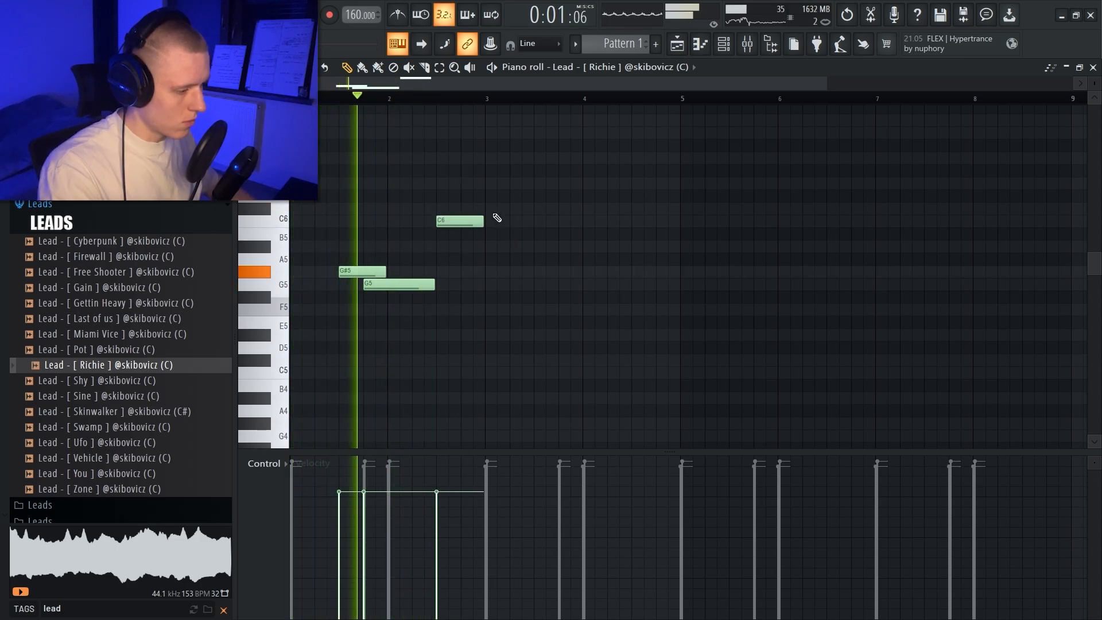
Step: Add a C#6 note spanning bar 3 and a C6 note spanning bar 4 to the lead melody
click(492, 207)
drag(533, 208, 579, 213)
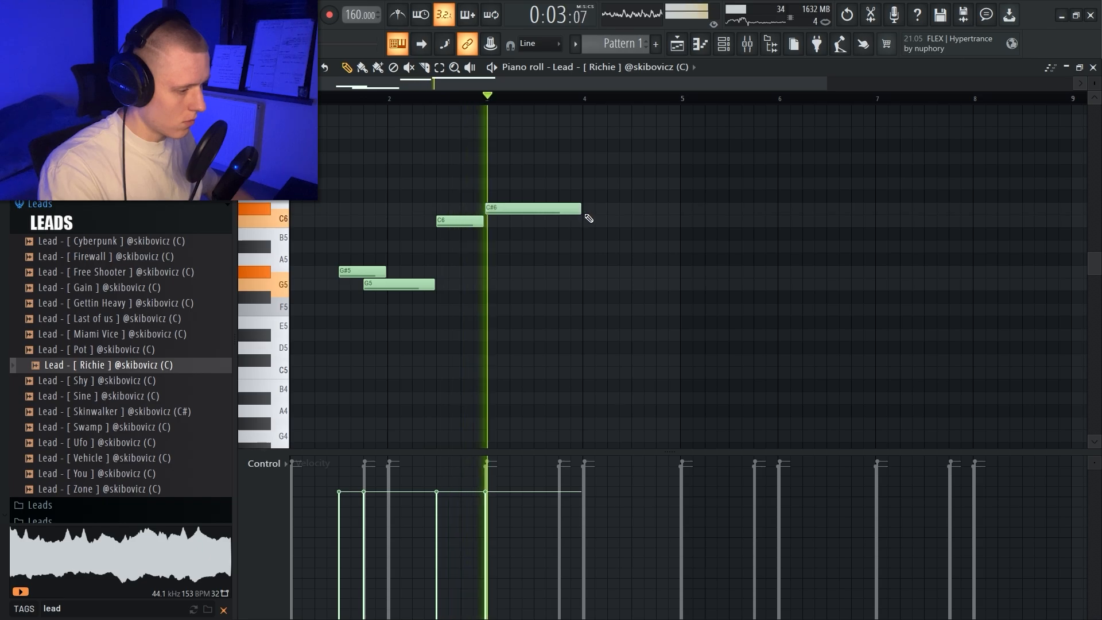
click(586, 221)
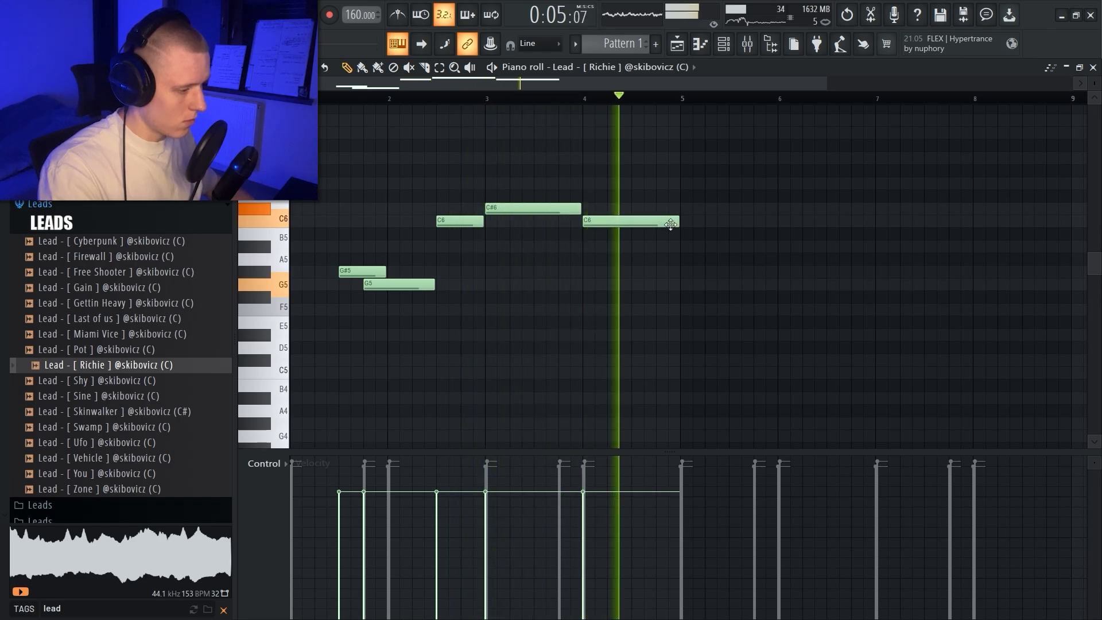
Step: Finish the lead phrase with an earlier C6 and a closing C#6 in bar 4, and duplicate it into bars 5 to 8
key(space)
key(space)
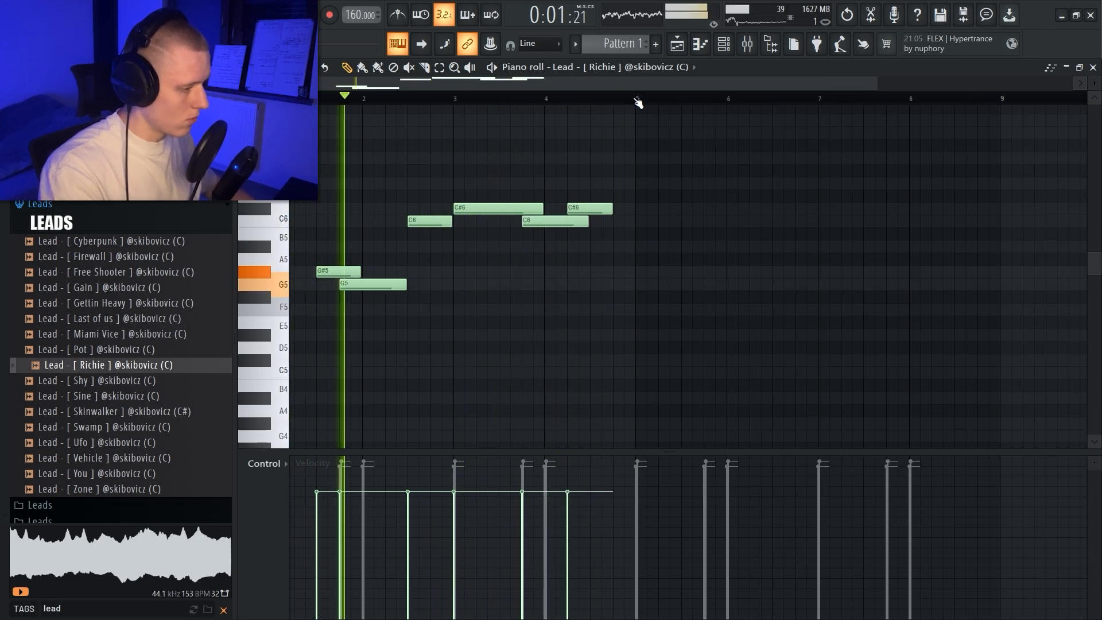
key(ctrl+b)
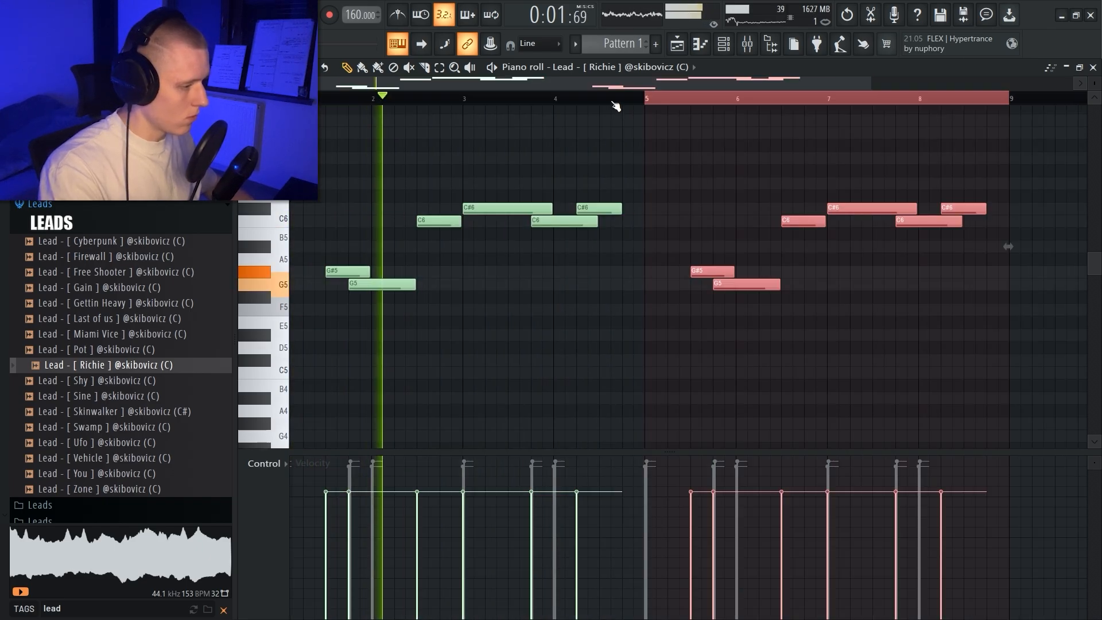
Step: Add a G#6 note midway through bar 7 of the lead, make it a slide note, and shorten it
scroll(942, 115, up, 1)
scroll(941, 118, up, 2)
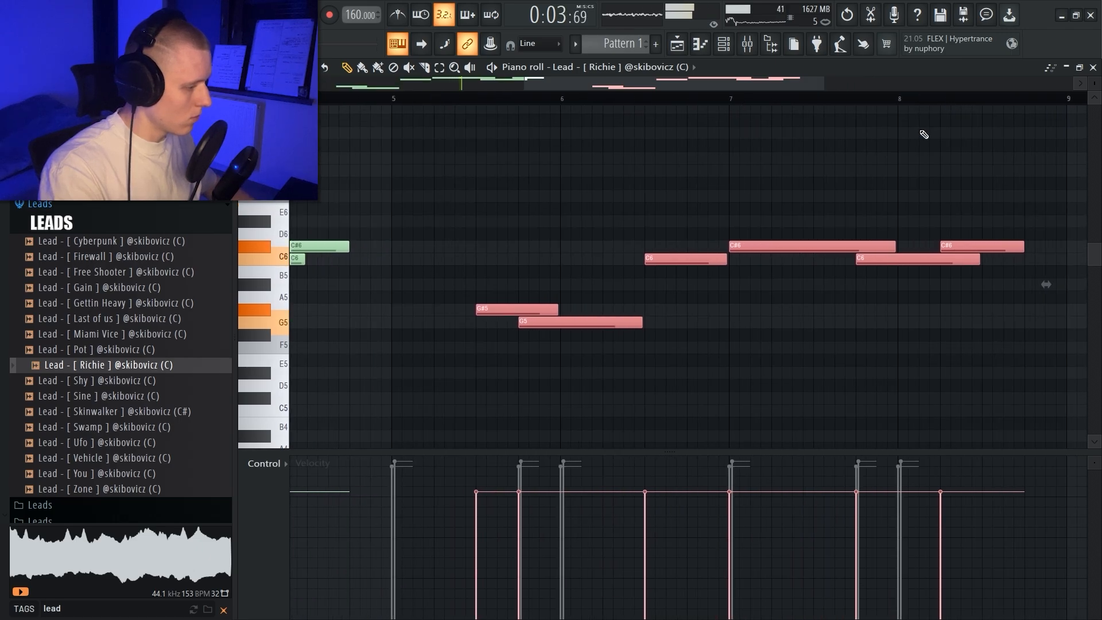
click(821, 158)
double_click(832, 160)
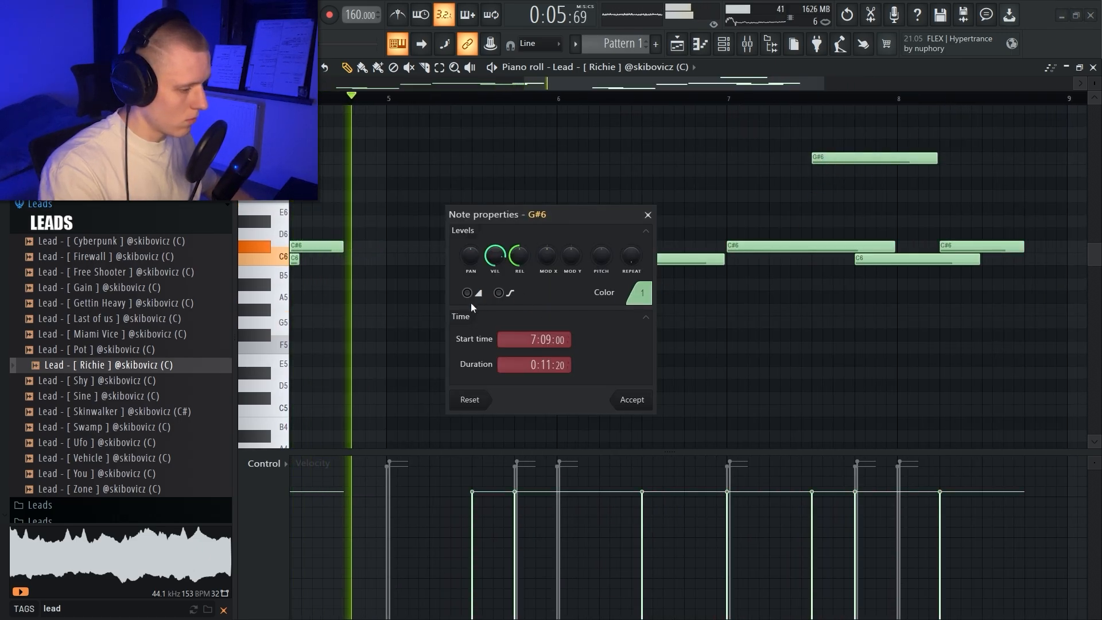
click(632, 399)
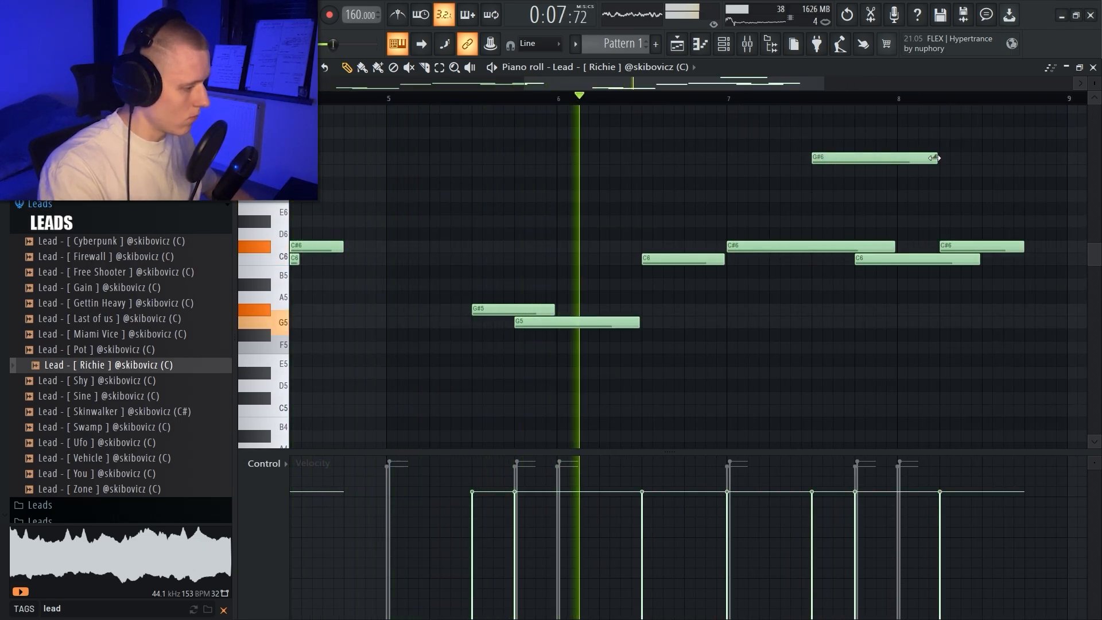
drag(933, 158, 828, 159)
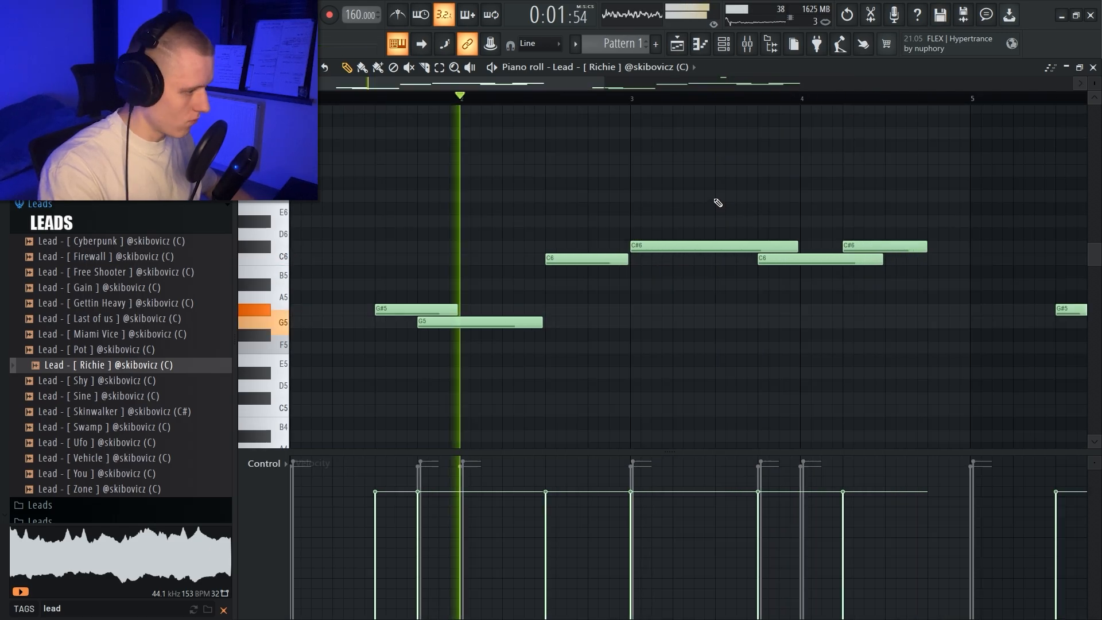
Step: Add a short G6 slide note midway through bar 4 and extend the bar's closing C#6 note to bar 5
click(889, 170)
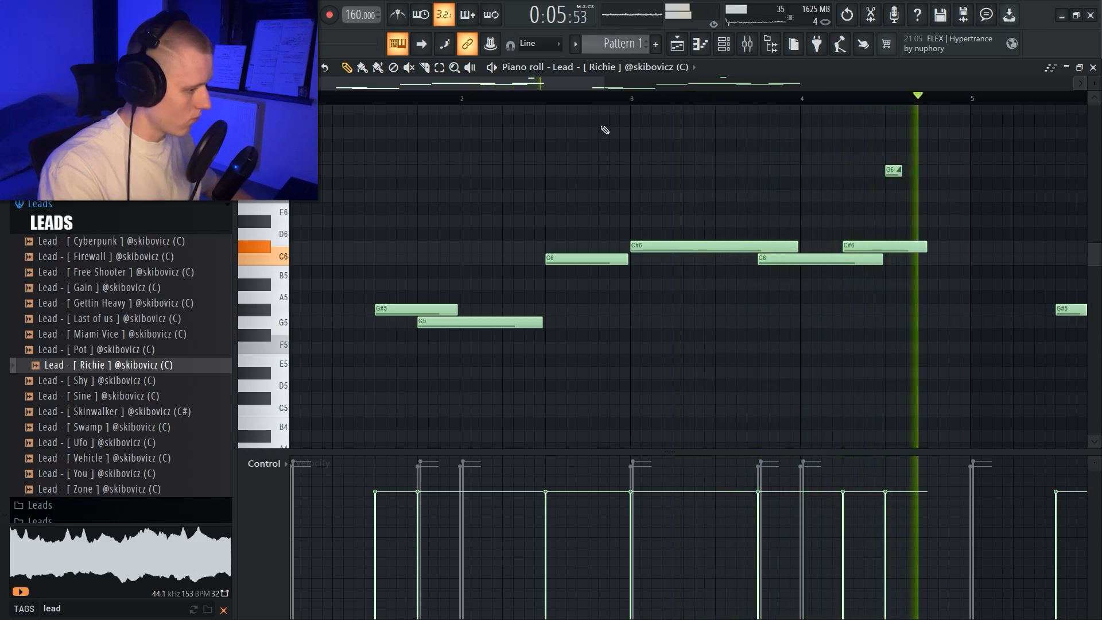
drag(659, 229, 591, 289)
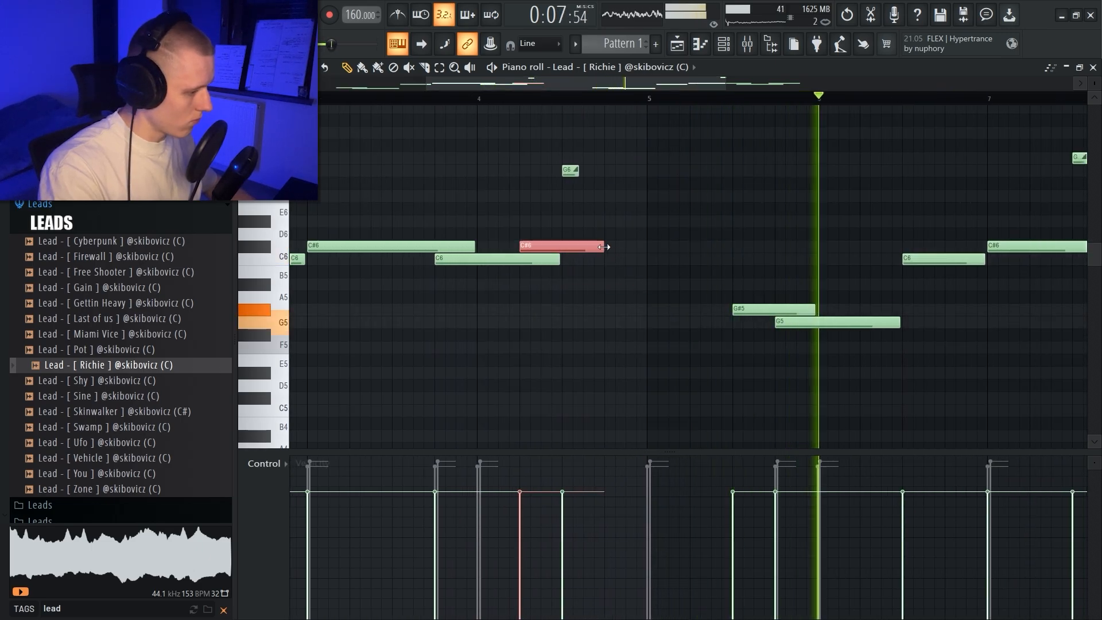
drag(603, 247, 645, 246)
scroll(671, 111, down, 1)
scroll(671, 108, down, 3)
scroll(677, 86, right, 4)
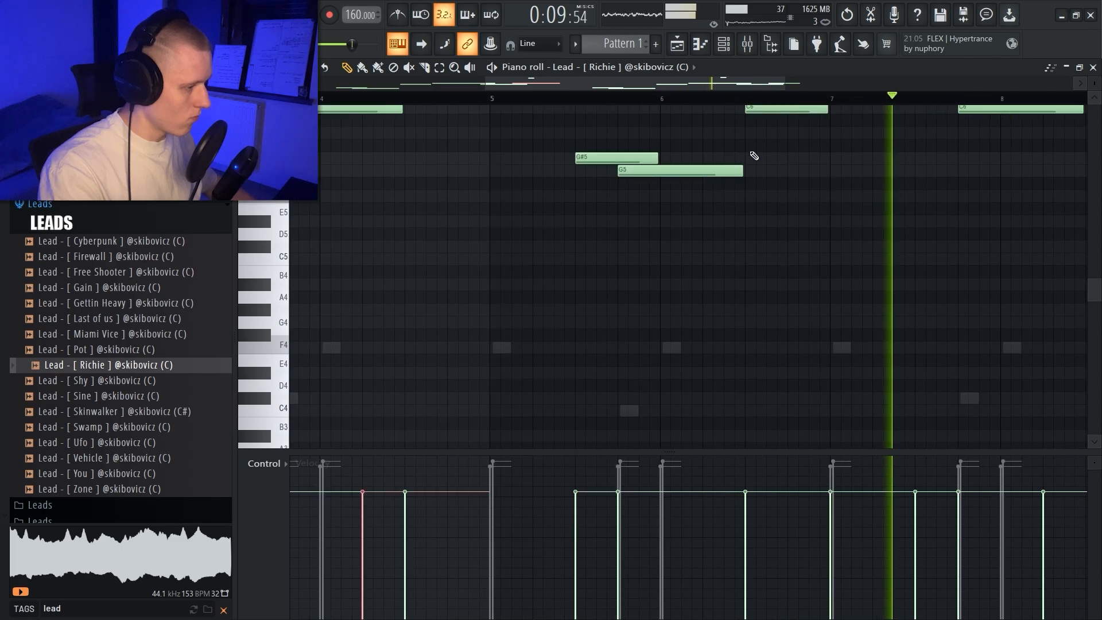
scroll(755, 155, up, 4)
scroll(790, 104, right, 3)
scroll(803, 143, right, 3)
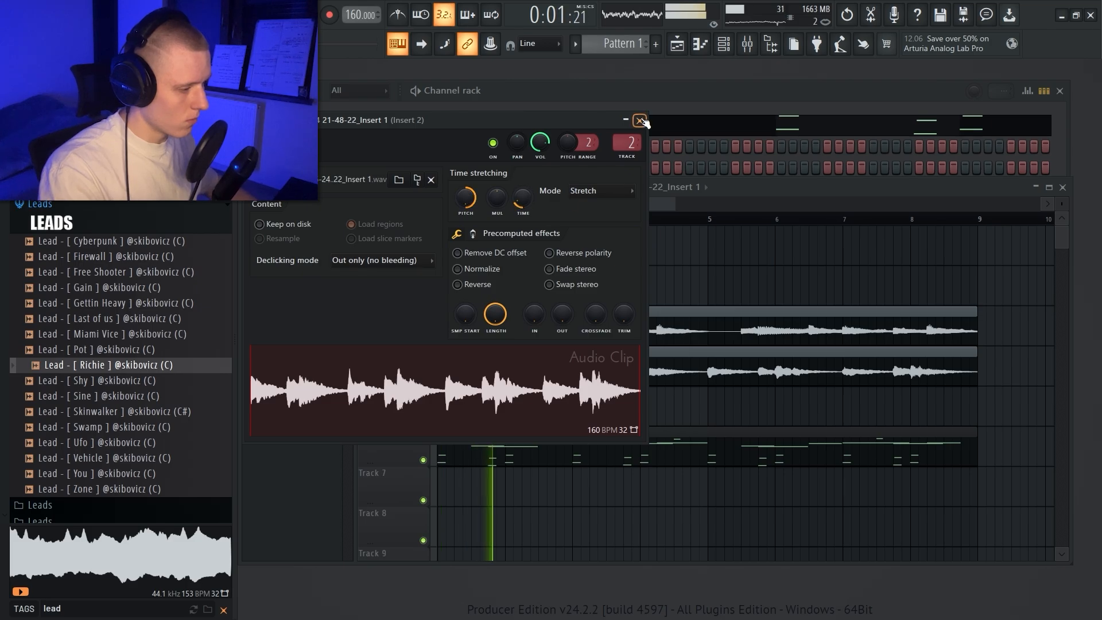
Step: Close the settings of the Insert 1 audio clip
click(639, 121)
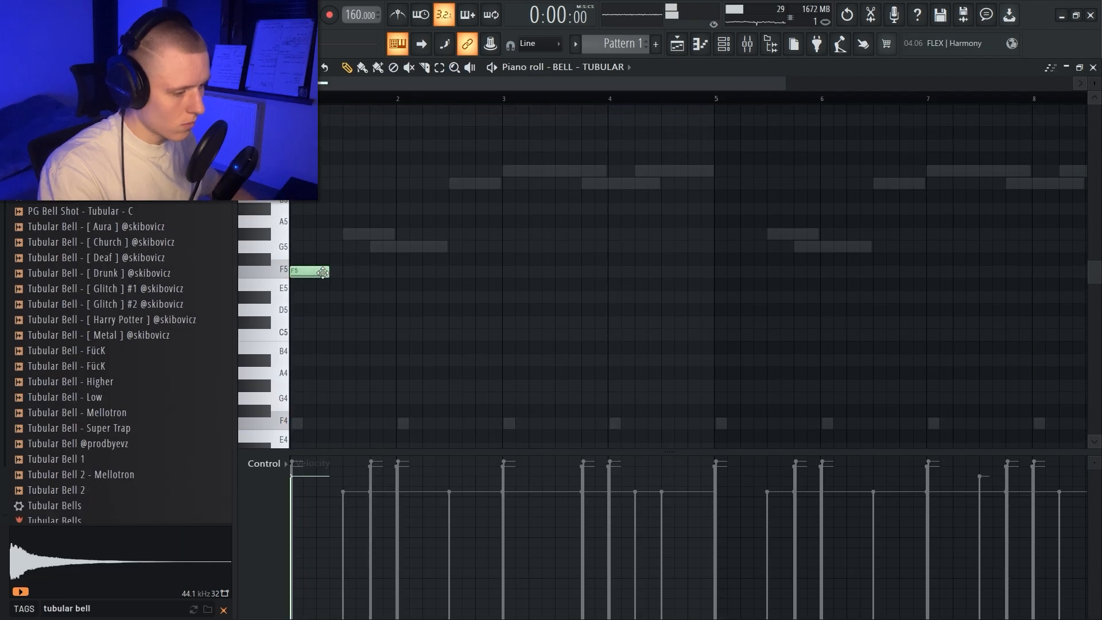
Step: Fill bar 1 of the tubular bell with four equal F5 notes that decrease in velocity
key(ctrl+b)
drag(406, 300, 289, 228)
scroll(475, 258, down, 4)
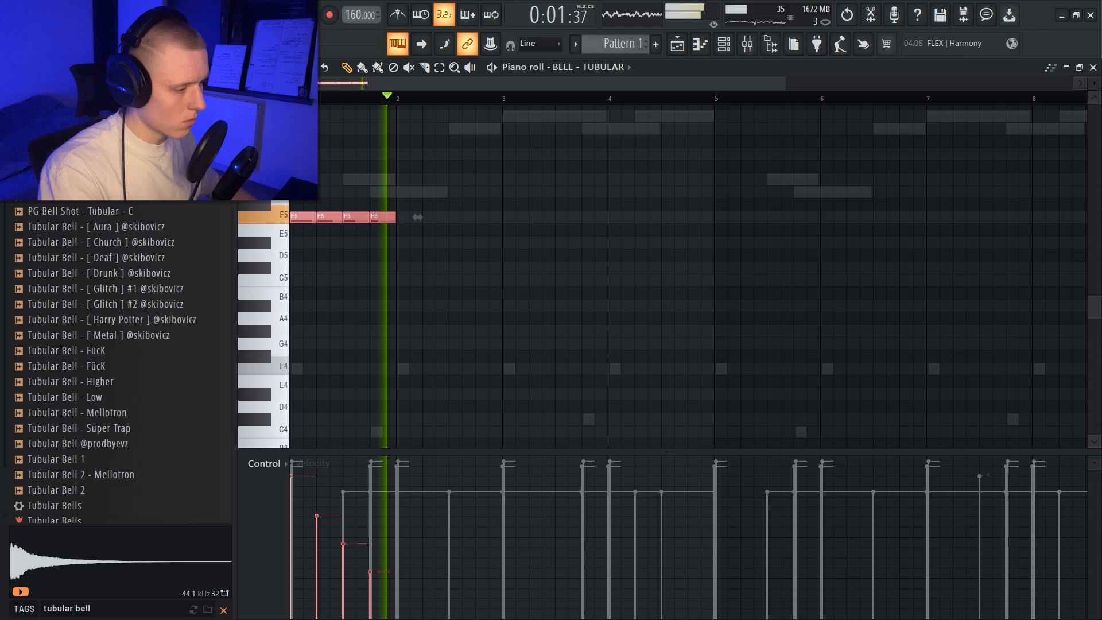
scroll(499, 240, up, 2)
Step: Restart playback and select bars 1 and 2 of the tubular bell timeline
key(space)
key(space)
drag(505, 99, 292, 98)
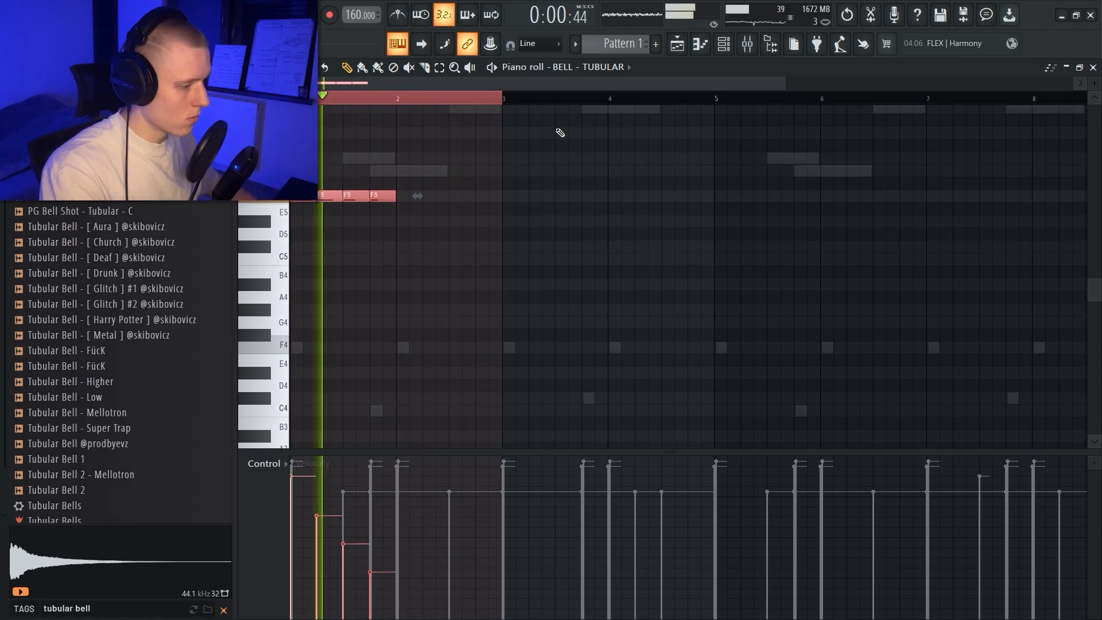
Step: Duplicate the four F5 tubular bell notes from bar 1 into bar 3 and restart playback
key(ctrl+b)
scroll(522, 115, down, 2)
scroll(490, 126, up, 1)
scroll(489, 127, up, 2)
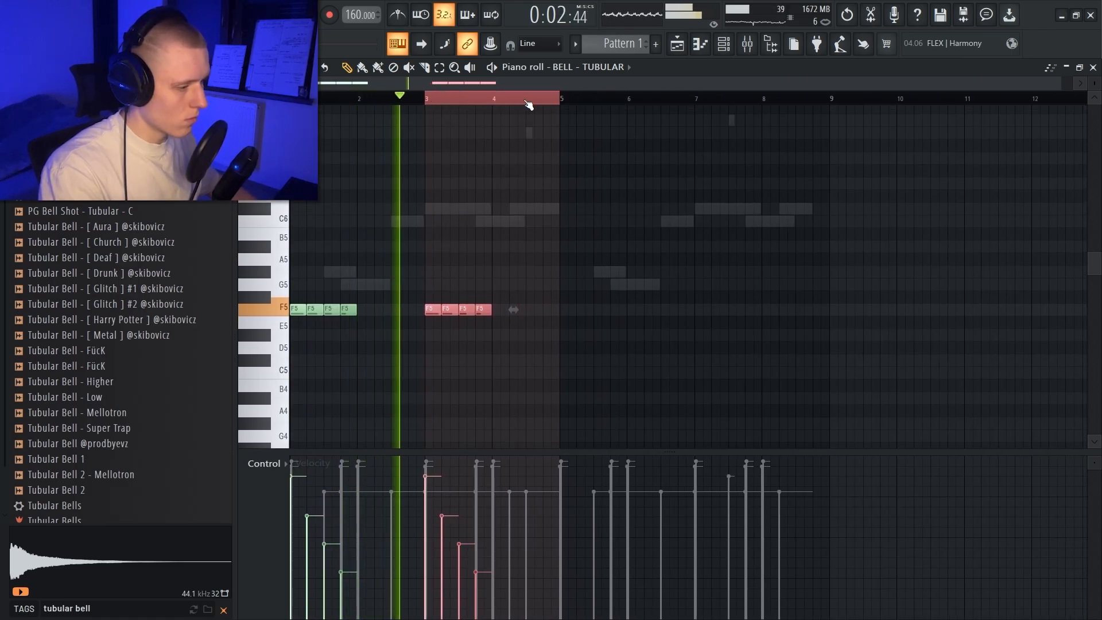
key(ctrl+Left)
key(space)
Step: Transpose the four duplicated bell notes in bar 3 to C#5 and give them a gently decreasing, softer velocity ramp
ctrl+drag(511, 338, 376, 283)
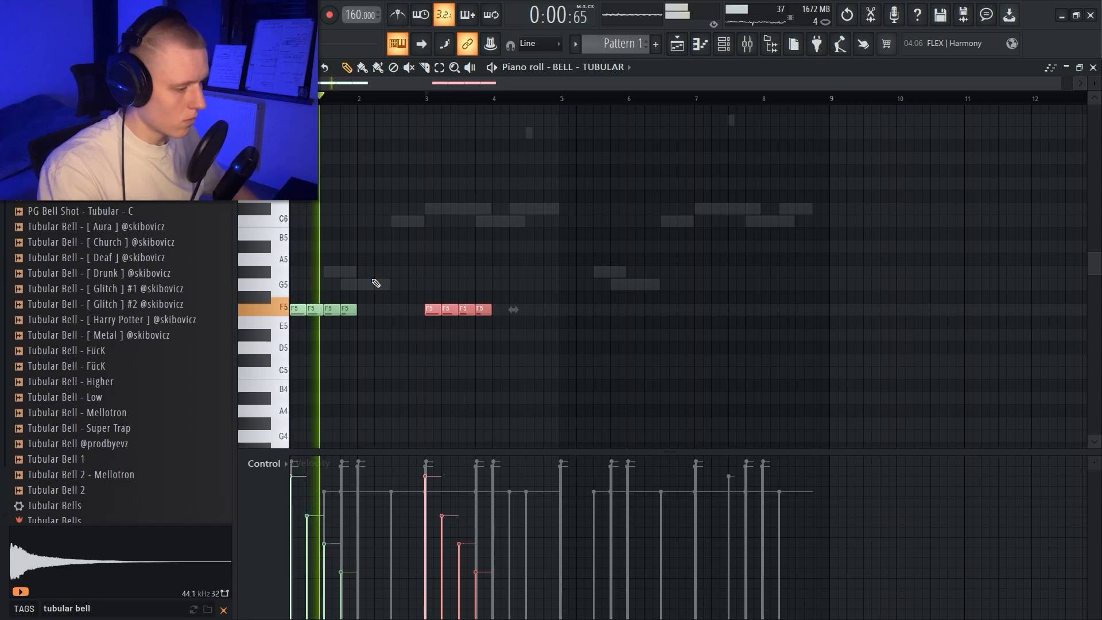
key(shift+Up)
key(shift+Up)
key(shift+Up)
key(shift+Up)
key(shift+Up)
key(shift+Up)
key(shift+Up)
key(shift+Up)
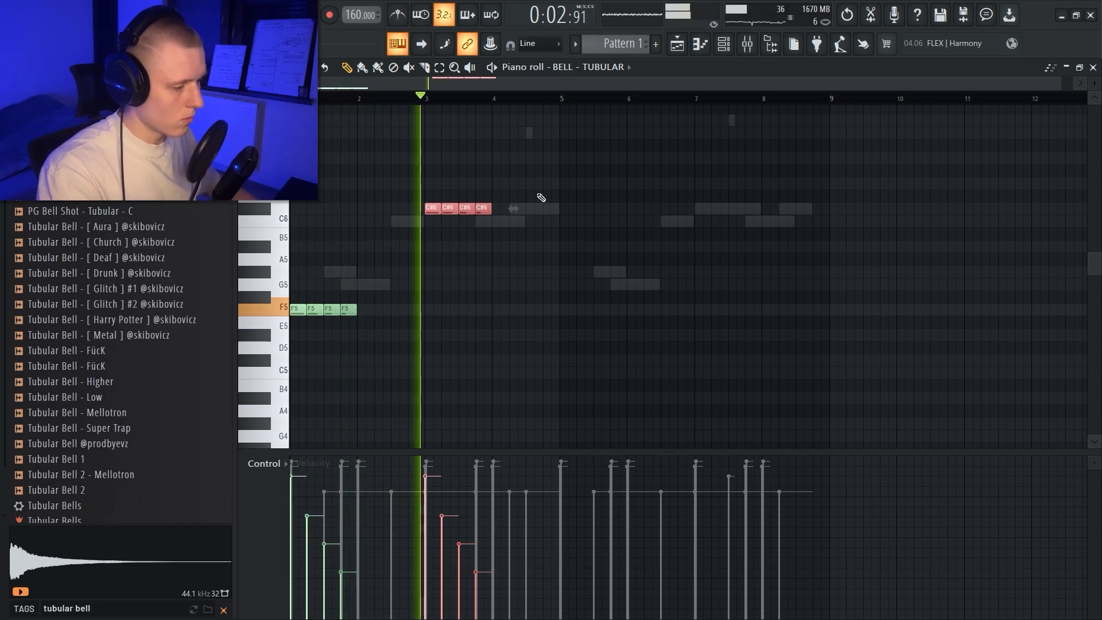
ctrl+drag(556, 239, 427, 202)
key(space)
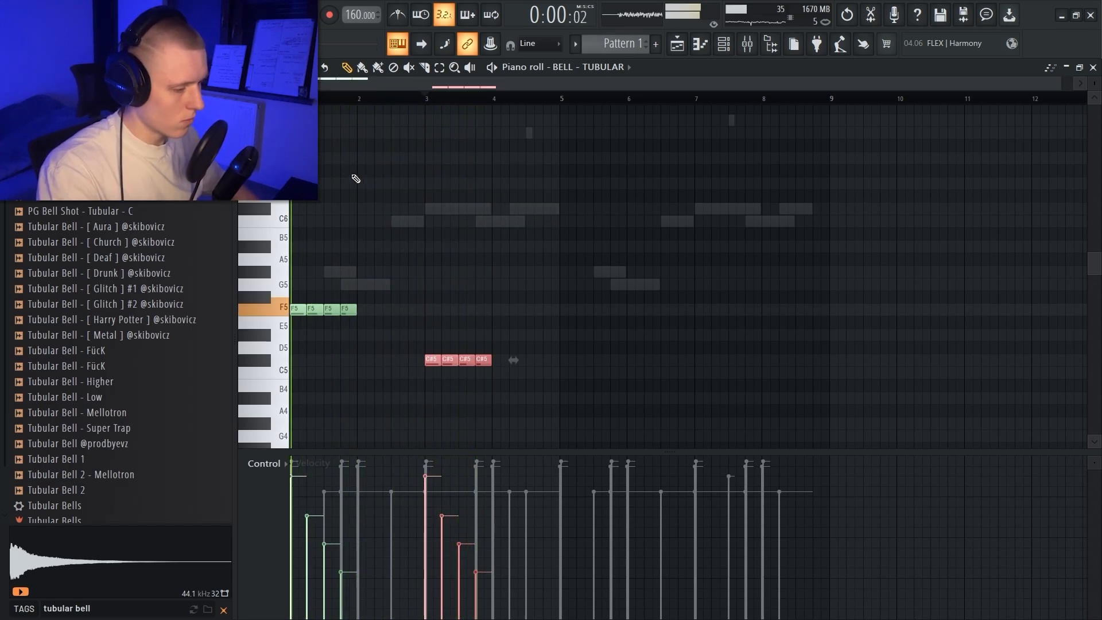
drag(386, 505, 505, 549)
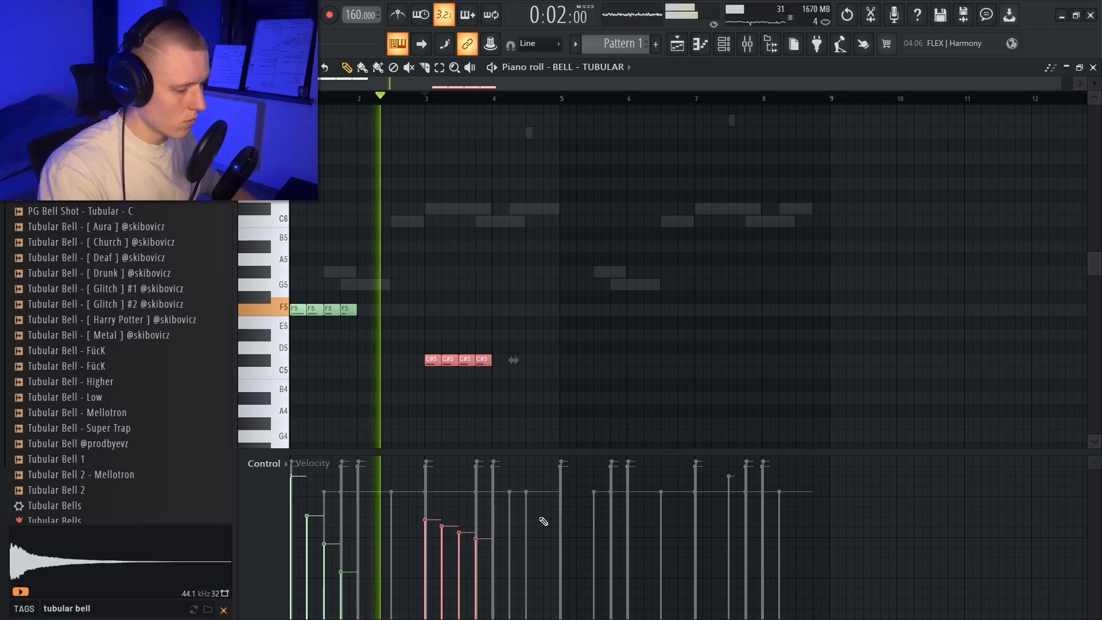
scroll(519, 181, down, 2)
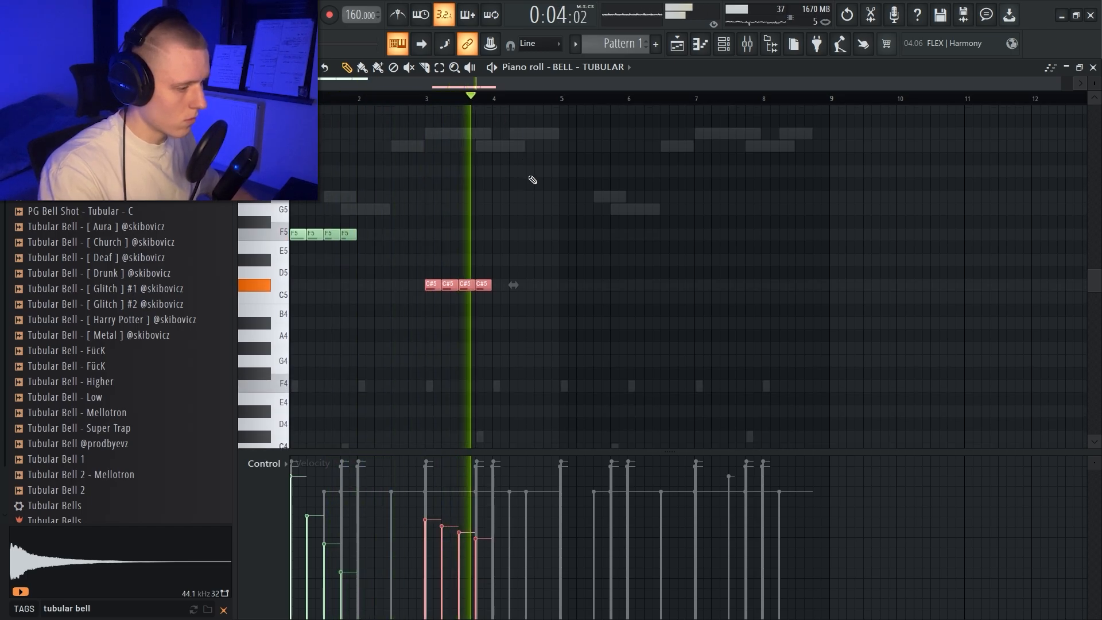
Step: Repeat the four-bar bell pattern from bar 5, and pan the F5 groups right and the C#5 groups left in stepped amounts
key(ctrl+a)
key(ctrl+b)
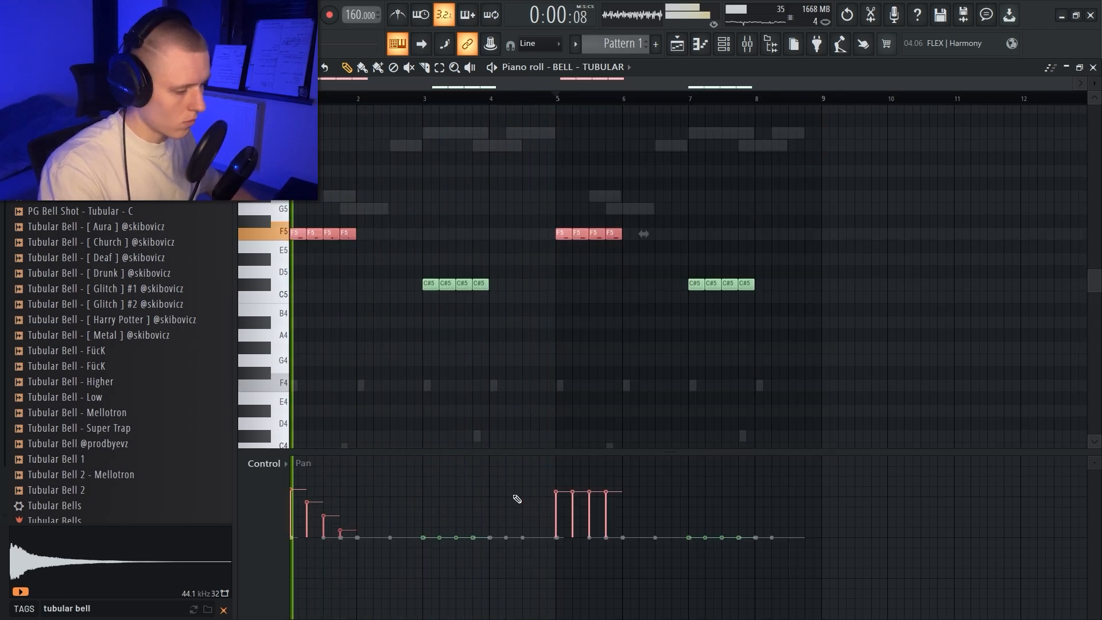
drag(412, 273, 500, 338)
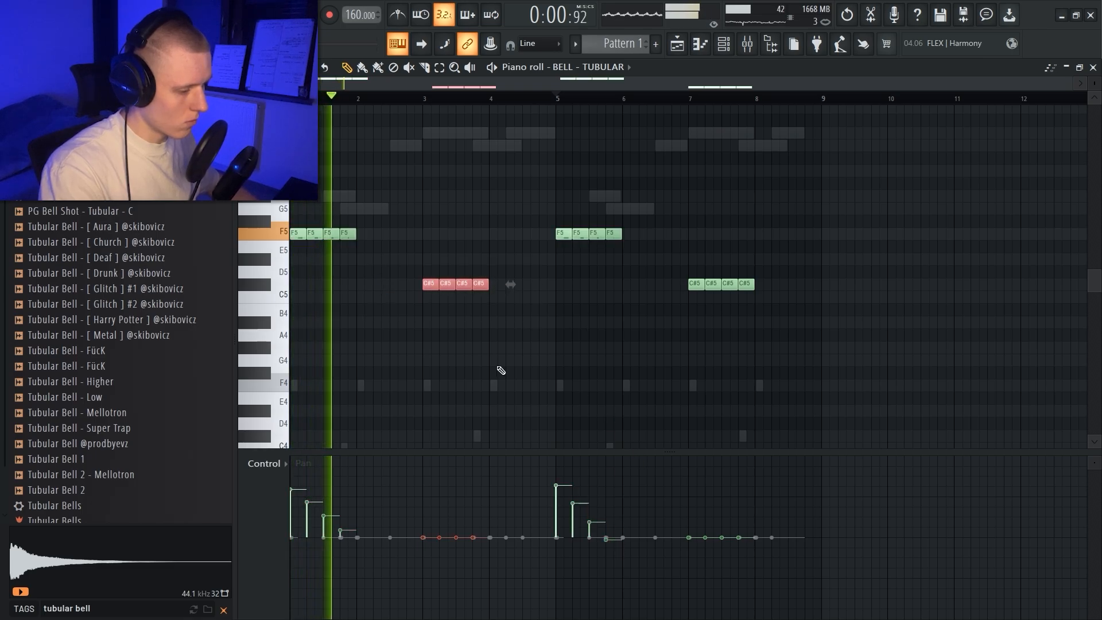
drag(418, 547, 494, 598)
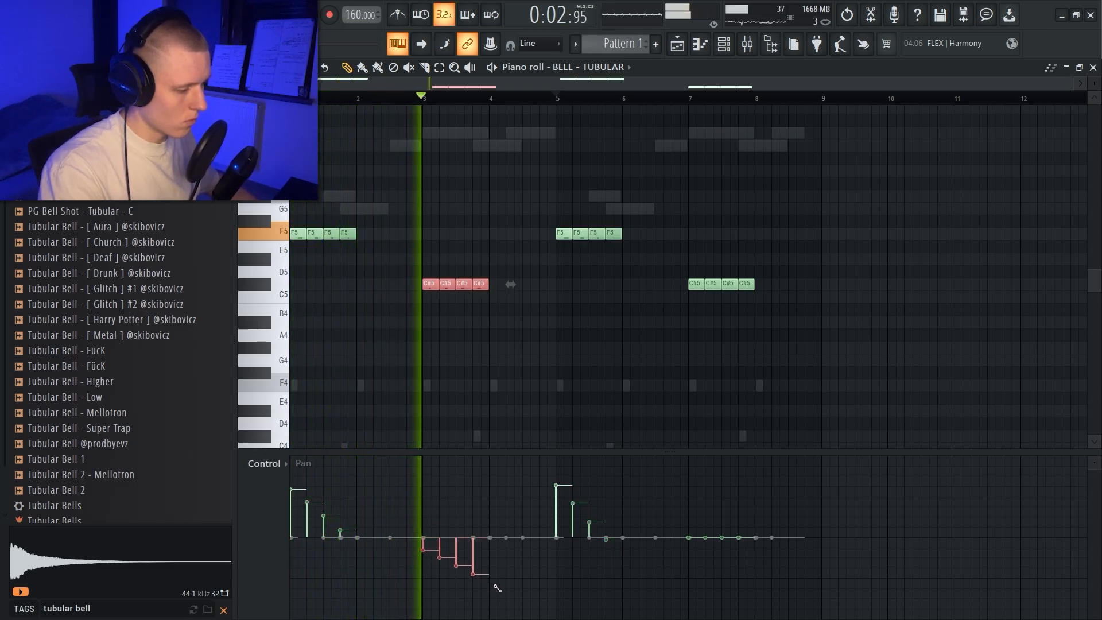
drag(780, 290, 642, 254)
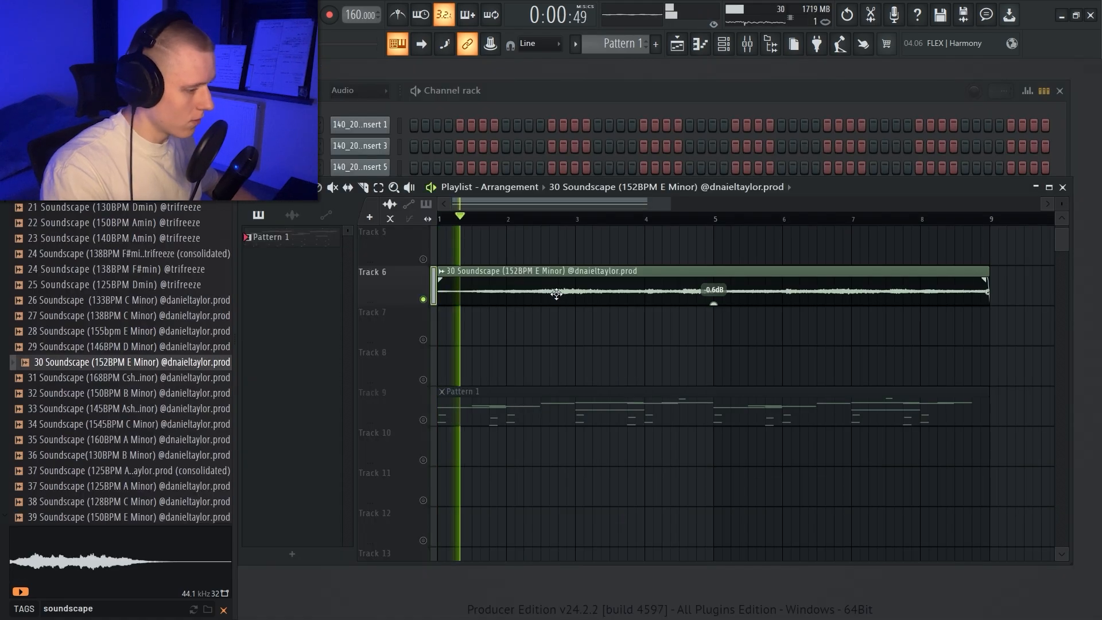
Step: Close the soundscape clip's settings, trim the clip to its first two bars and repeat it at bar 3 on Track 6
double_click(556, 294)
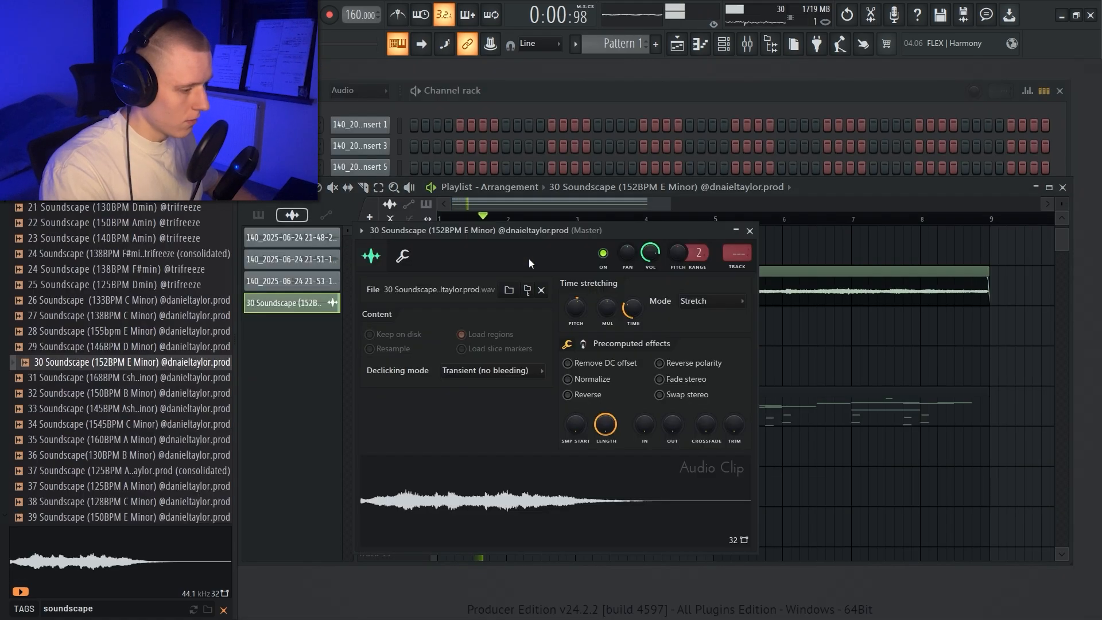
click(750, 230)
scroll(726, 402, up, 3)
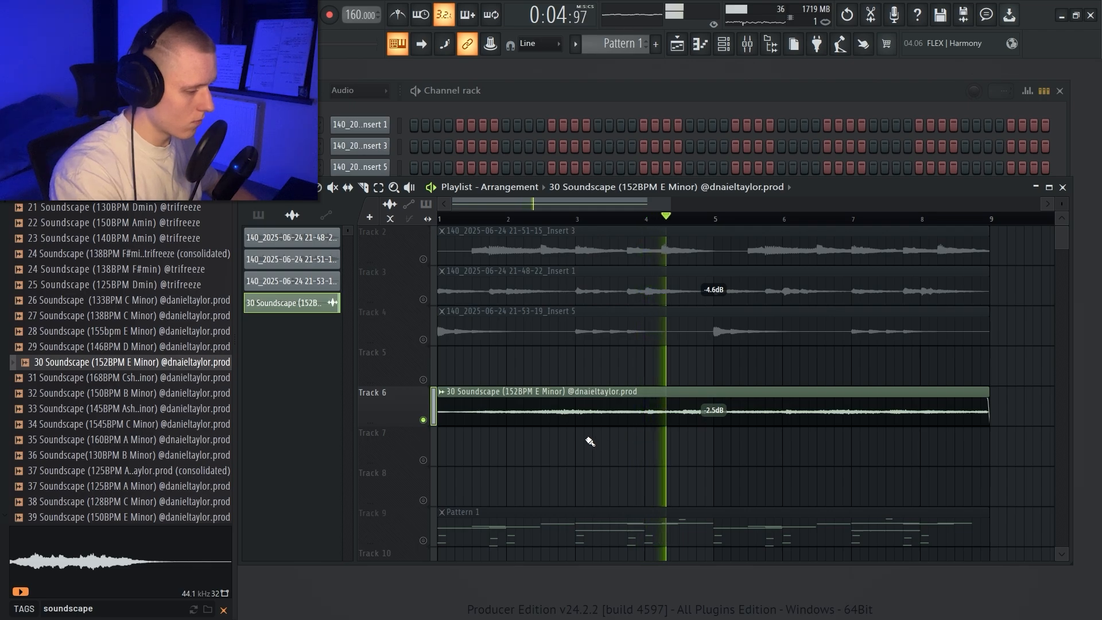
drag(579, 406, 419, 404)
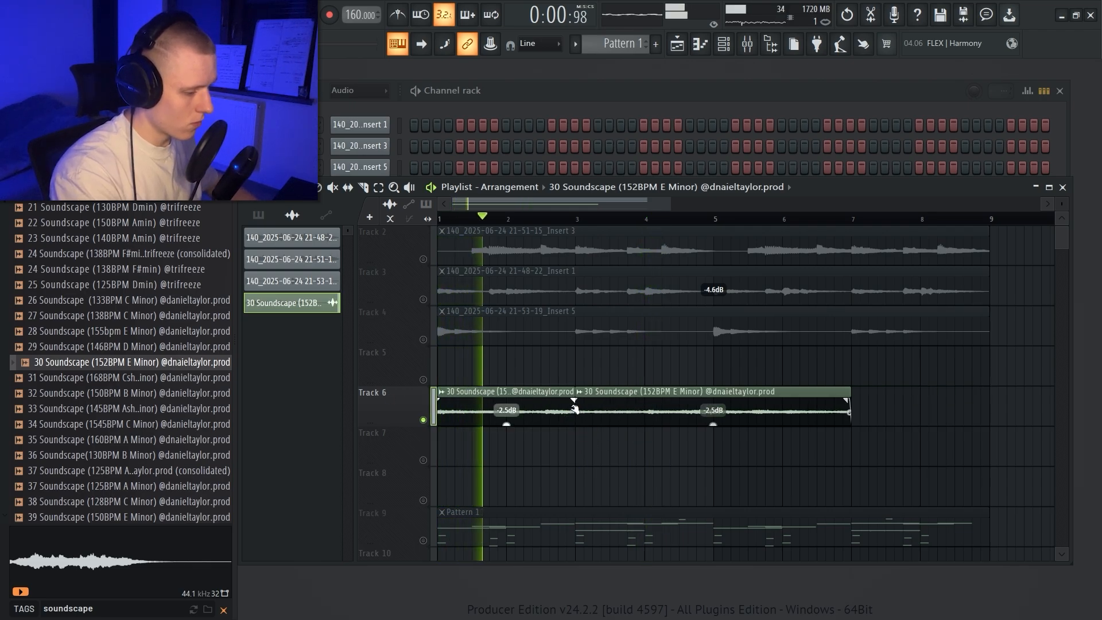
right_click(617, 410)
key(ctrl+b)
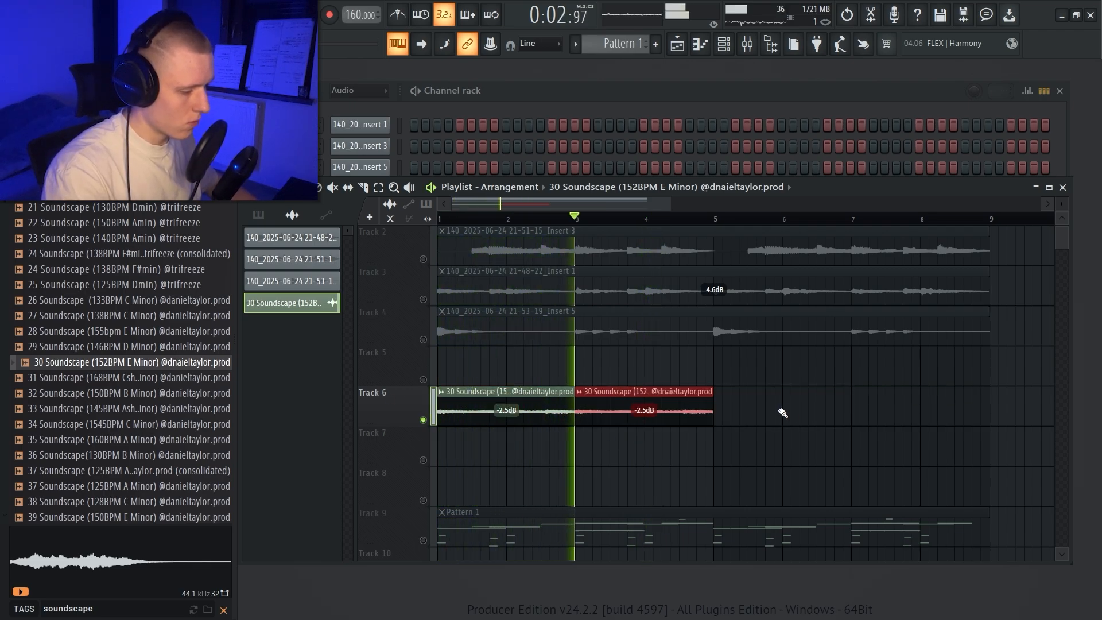
Step: Repeat the two-bar soundscape clips to fill bars 5 to 8 and unmute Tracks 3 and 4
drag(746, 416, 433, 379)
key(ctrl+b)
drag(1027, 417, 439, 382)
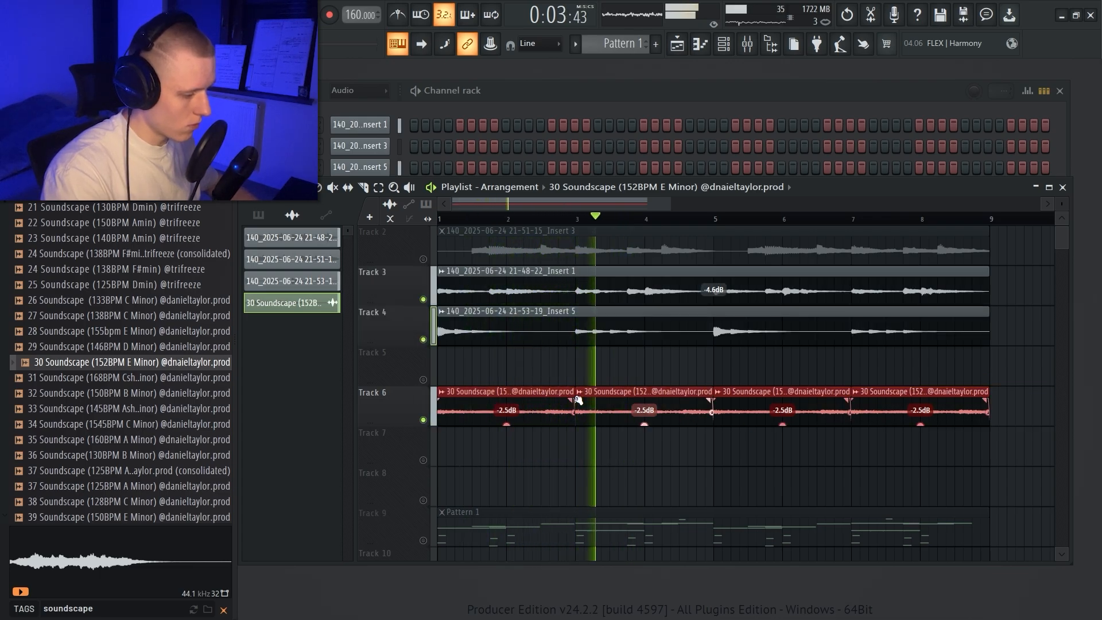
drag(398, 404, 398, 325)
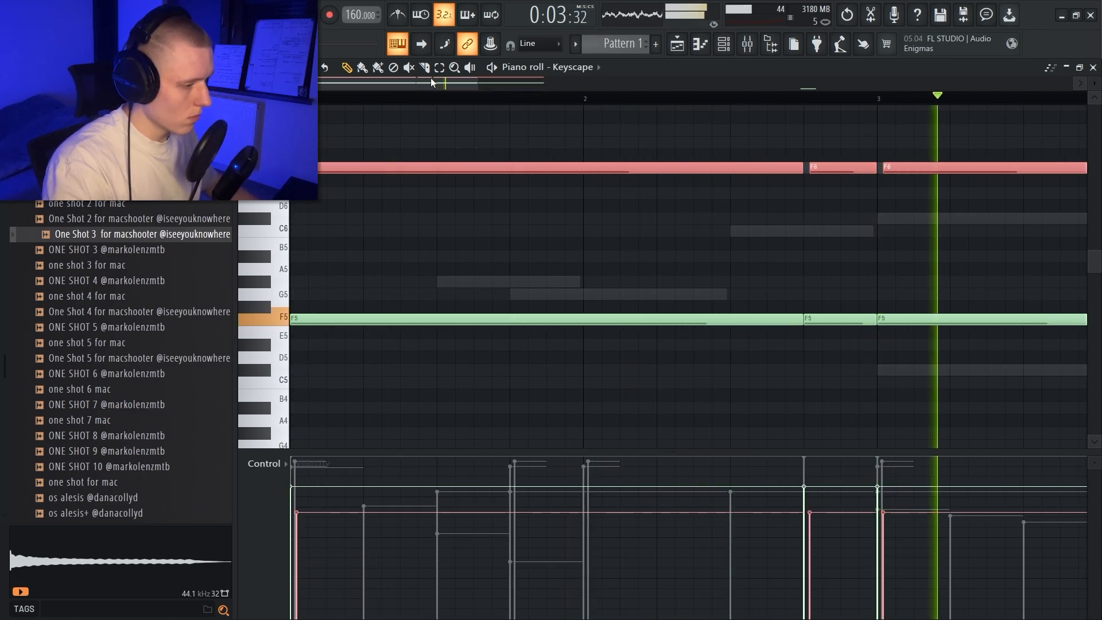
Step: Duplicate the long Keyscape F5 and F6 notes from bars 1 to 4 into bars 5 to 8
scroll(484, 88, down, 8)
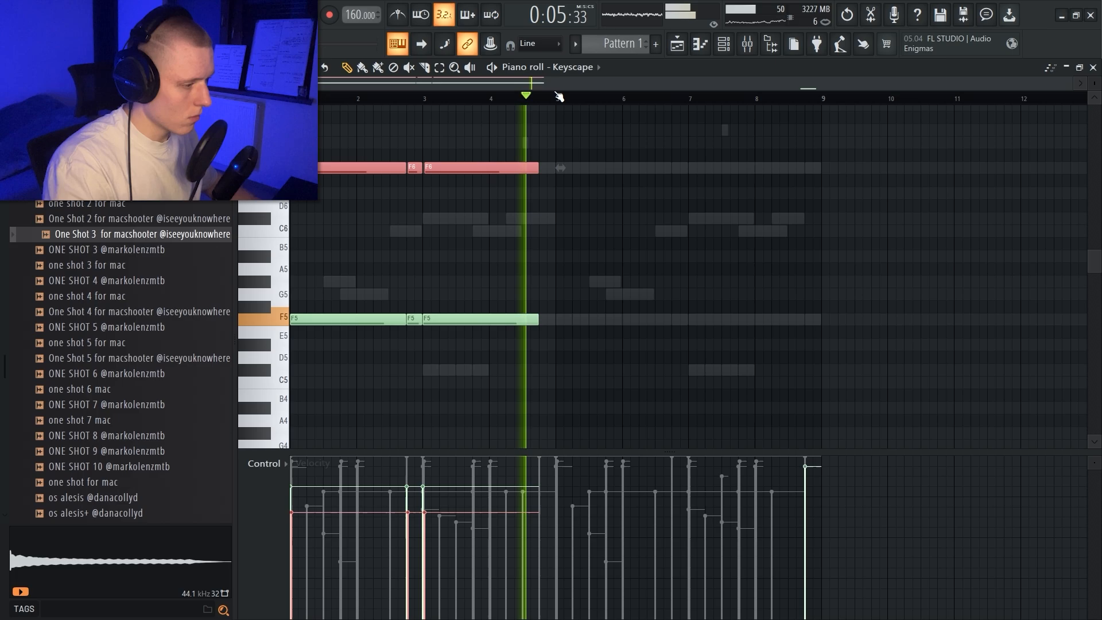
drag(559, 97, 291, 97)
key(ctrl+b)
drag(561, 99, 816, 115)
scroll(816, 115, up, 2)
scroll(767, 108, up, 1)
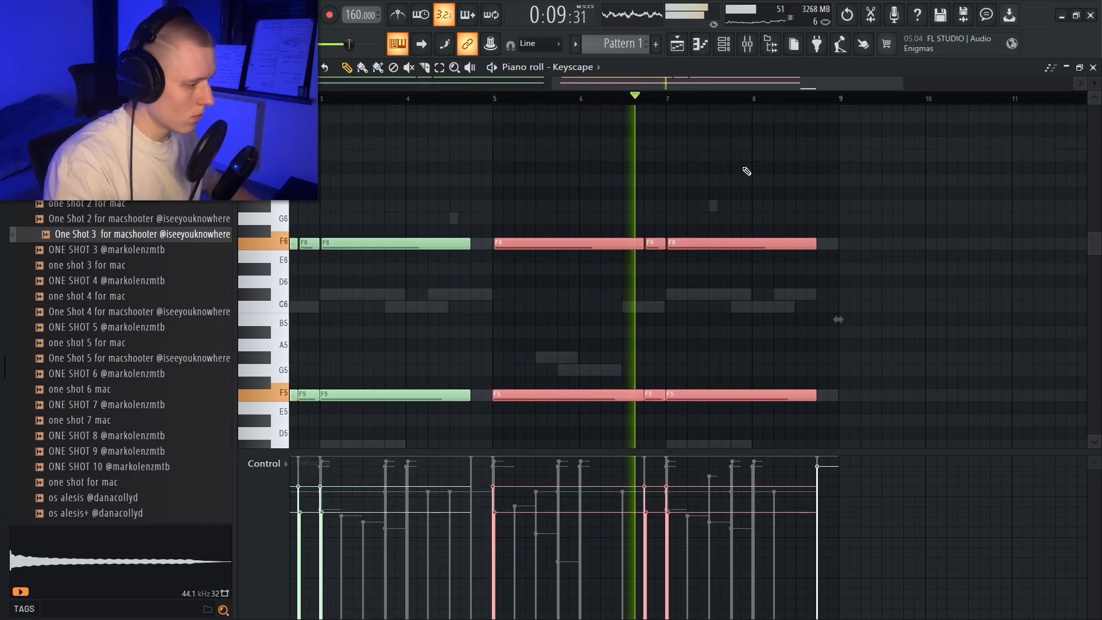
Step: Add a C#7 note at the start of bar 8 and a C7 note midway through it in Keyscape
scroll(749, 163, up, 3)
click(760, 142)
click(890, 155)
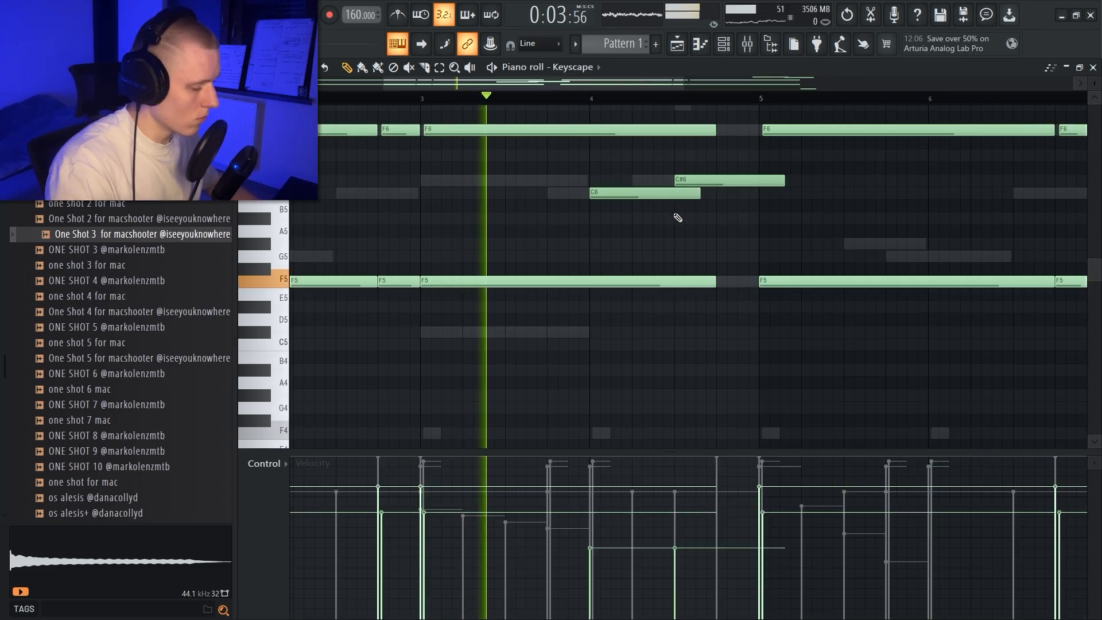
Step: Extend the bar 4 C6 note to about the middle of bar 5 and raise the velocity of bar 8's C6 note
ctrl+click(677, 196)
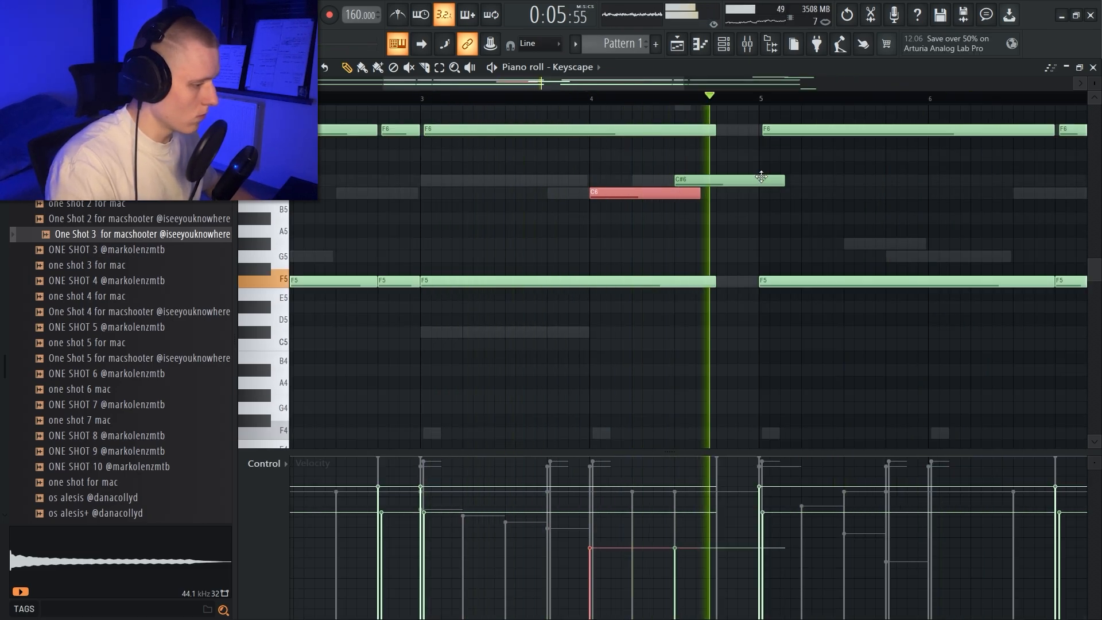
drag(707, 193, 837, 196)
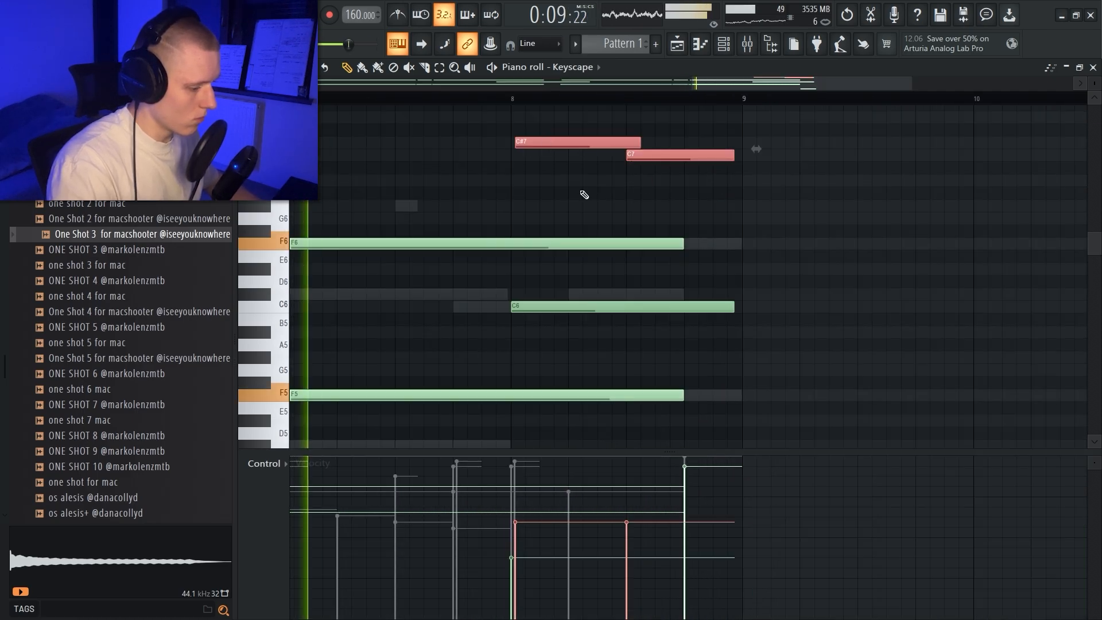
click(581, 304)
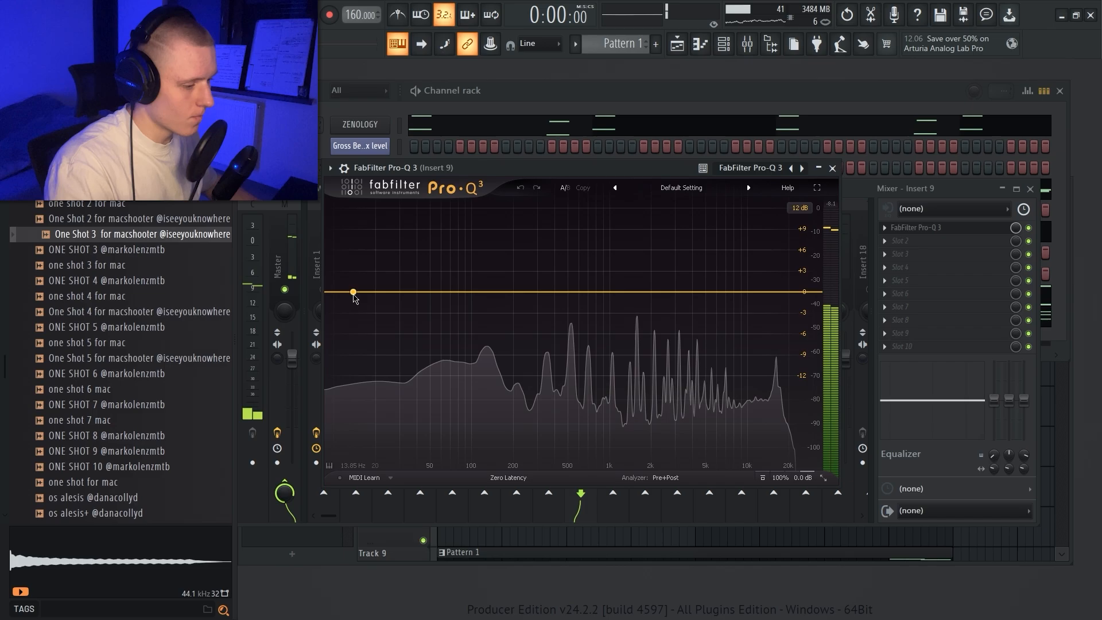
Step: Shape the Insert 9 Pro-Q 3 with a 93.382 Hz low cut, a slight high-shelf boost and a -1.23 dB bell at 6166.3 Hz
click(467, 339)
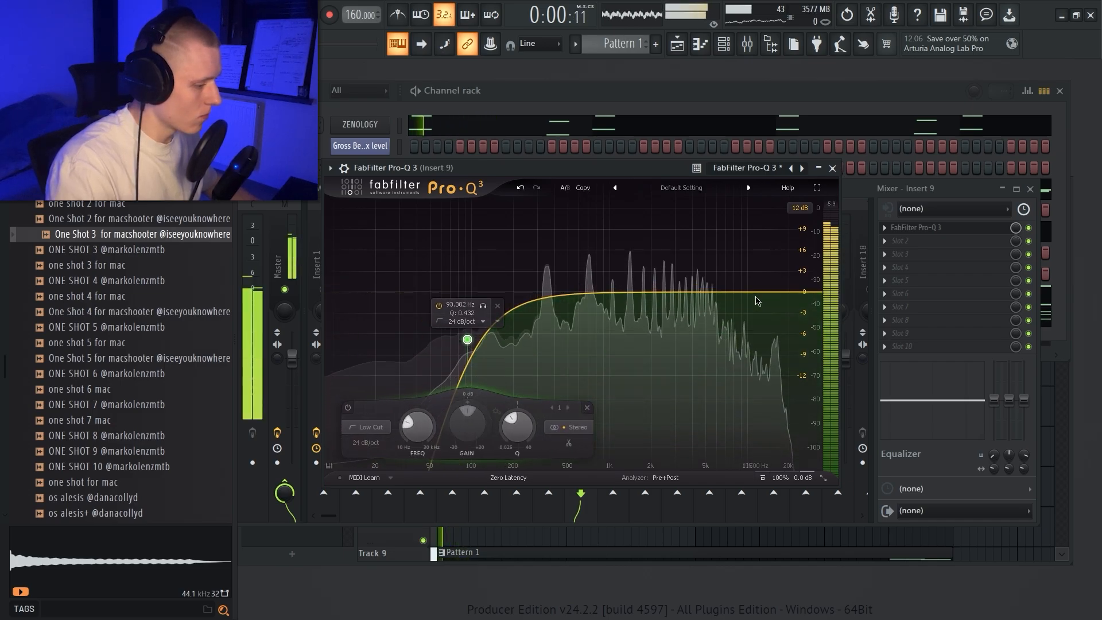
drag(753, 292, 721, 291)
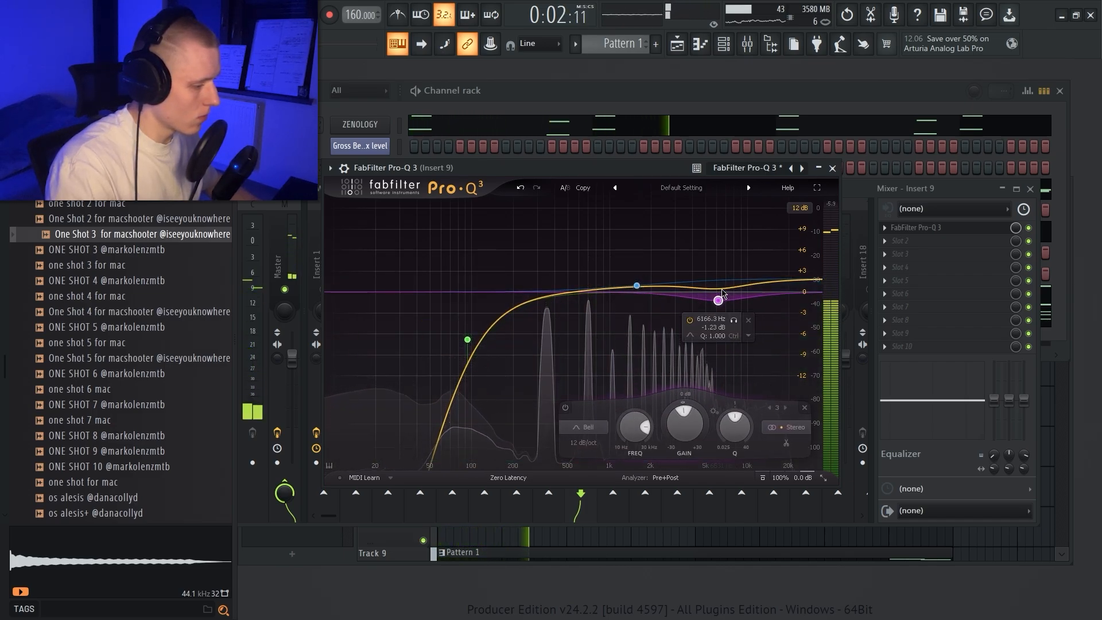
drag(636, 285, 651, 282)
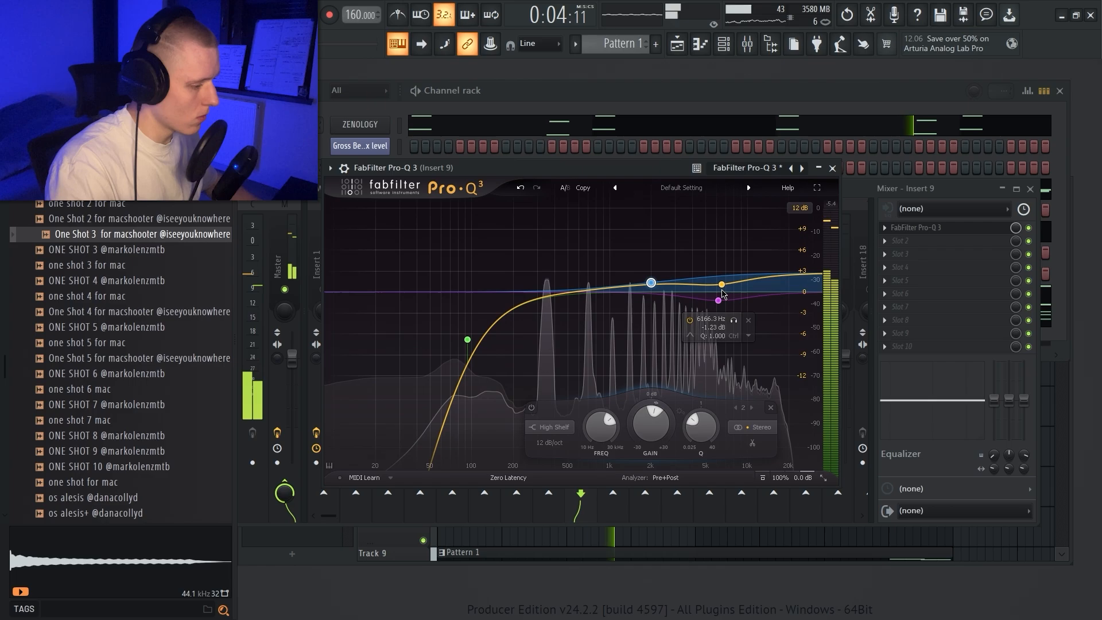
drag(765, 278, 769, 290)
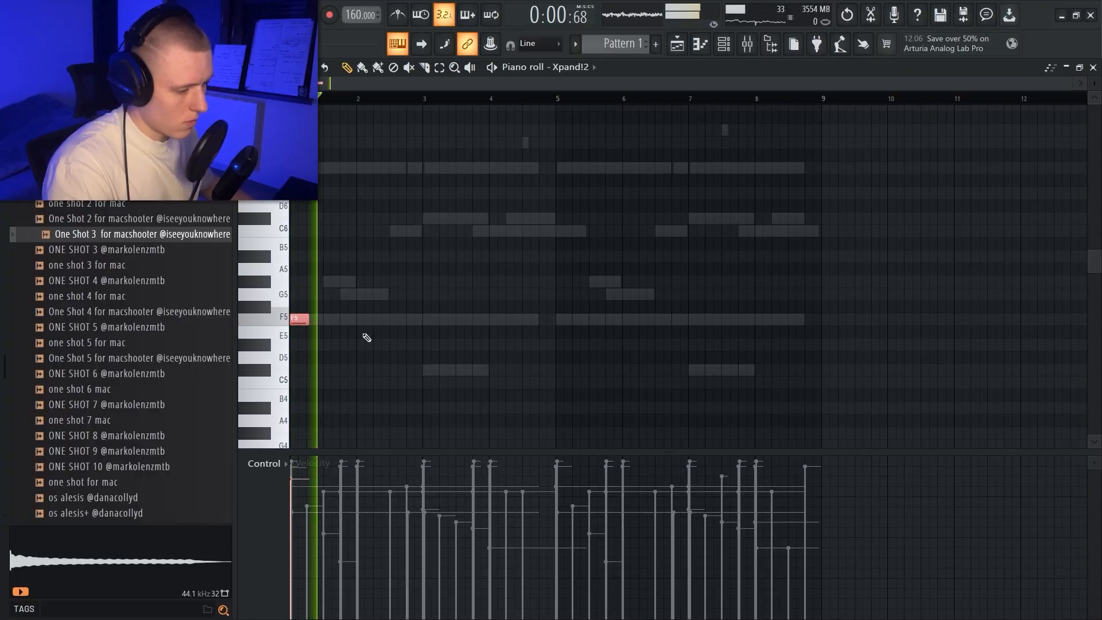
Step: Add a short Xpand!2 F5 note at the start of bar 3, slightly softer than the bar 1 note, after trying C#5
scroll(406, 274, down, 3)
click(424, 294)
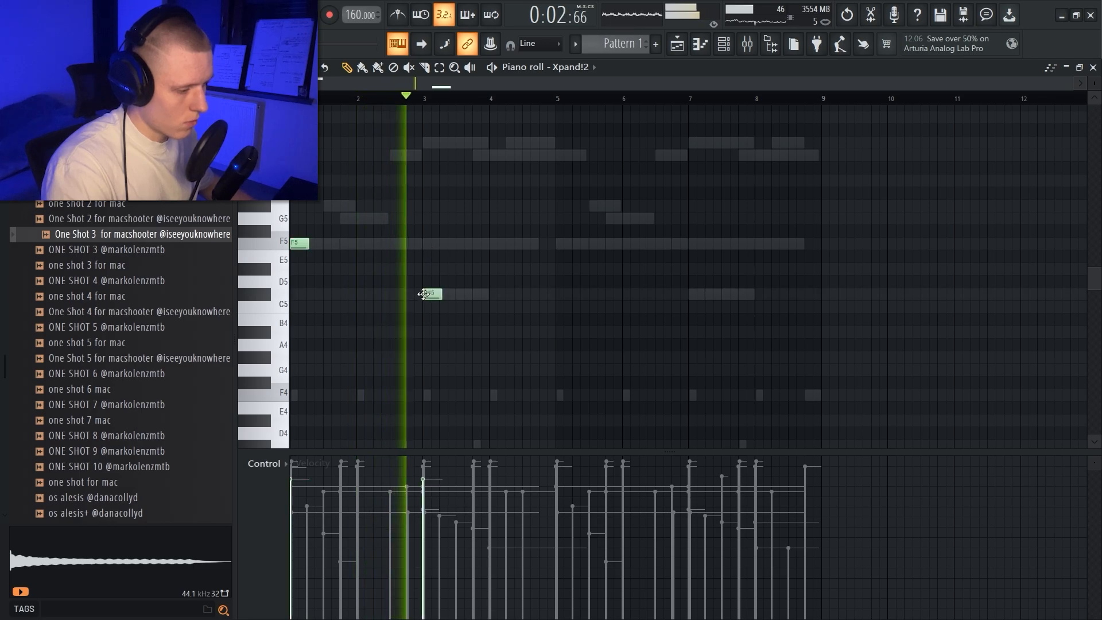
drag(462, 309, 426, 294)
scroll(424, 294, down, 1)
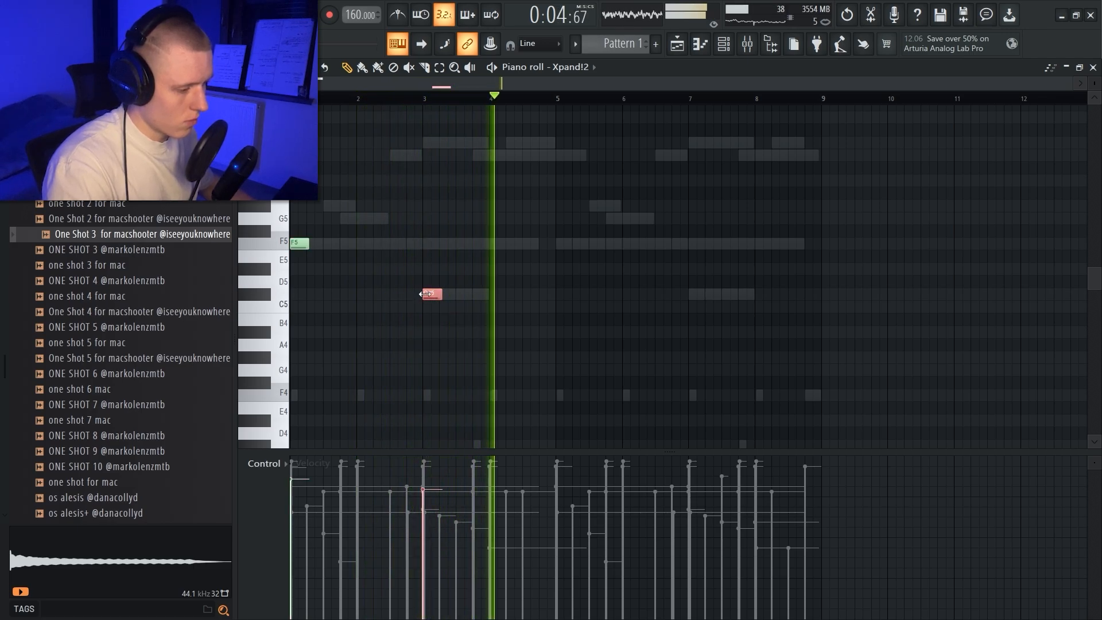
click(428, 244)
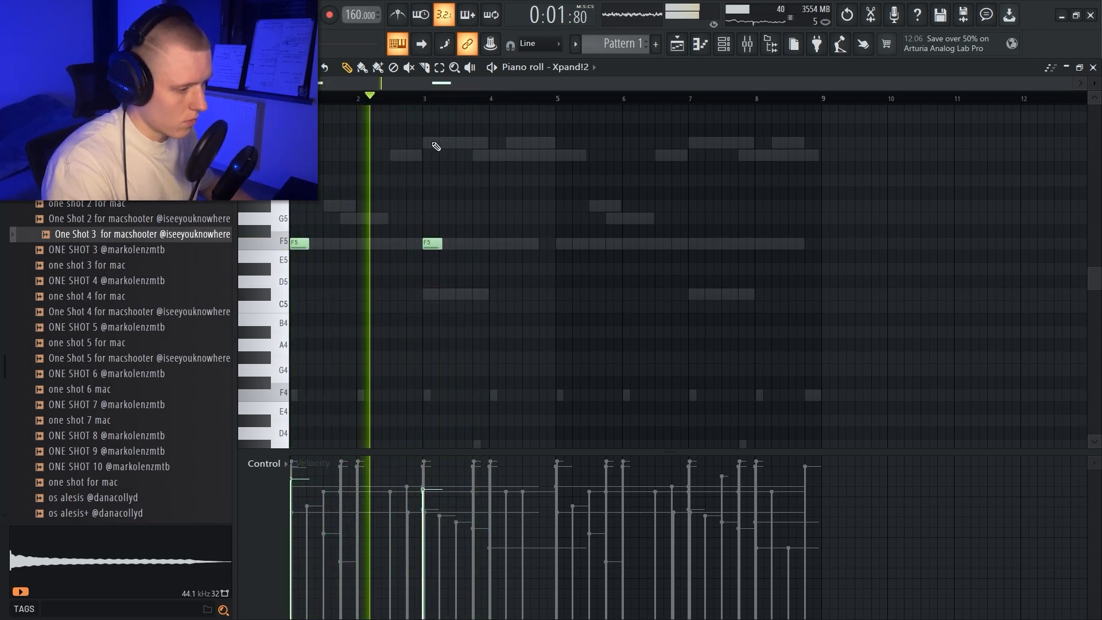
Step: Add short C#6 and C6 notes at the starts of bars 3 and 4, and repeat the four-bar pattern in bars 5 to 8
click(432, 143)
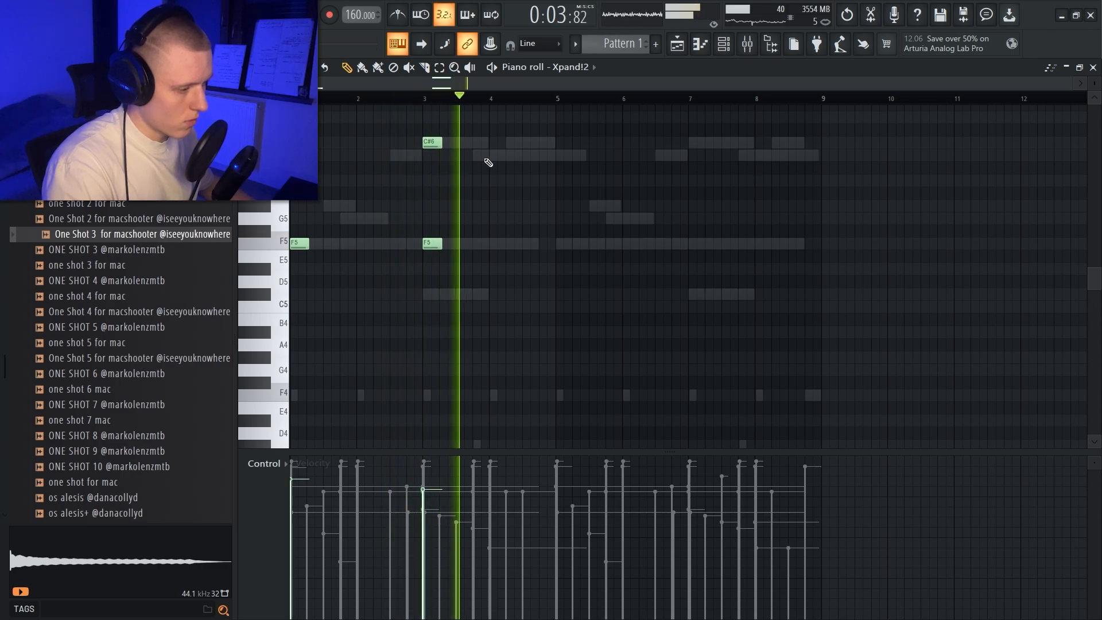
click(490, 156)
key(ctrl+b)
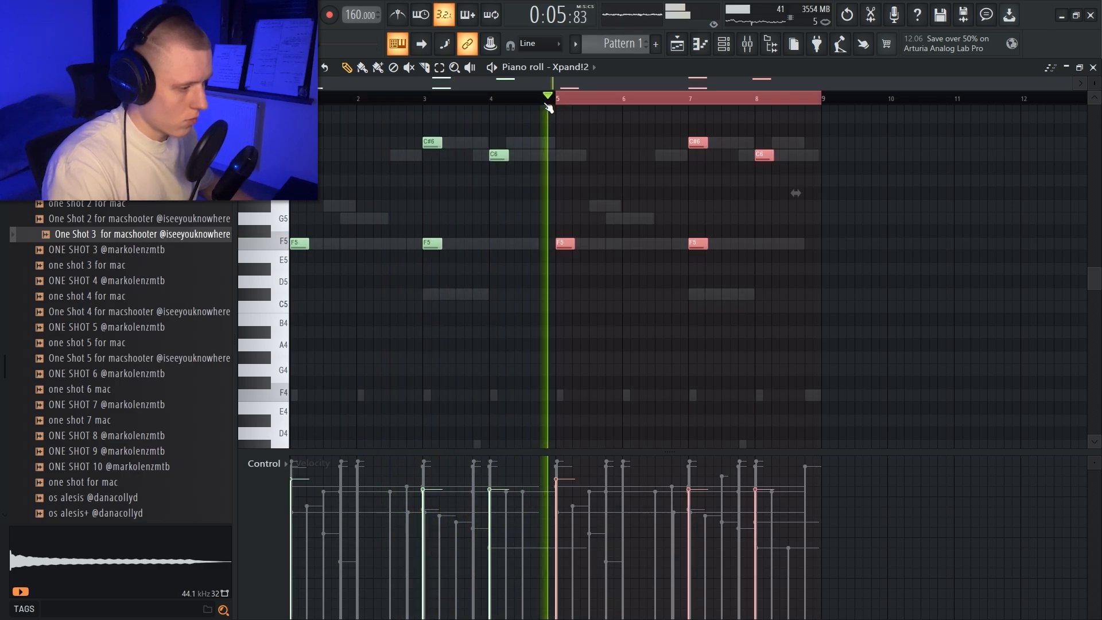
double_click(564, 102)
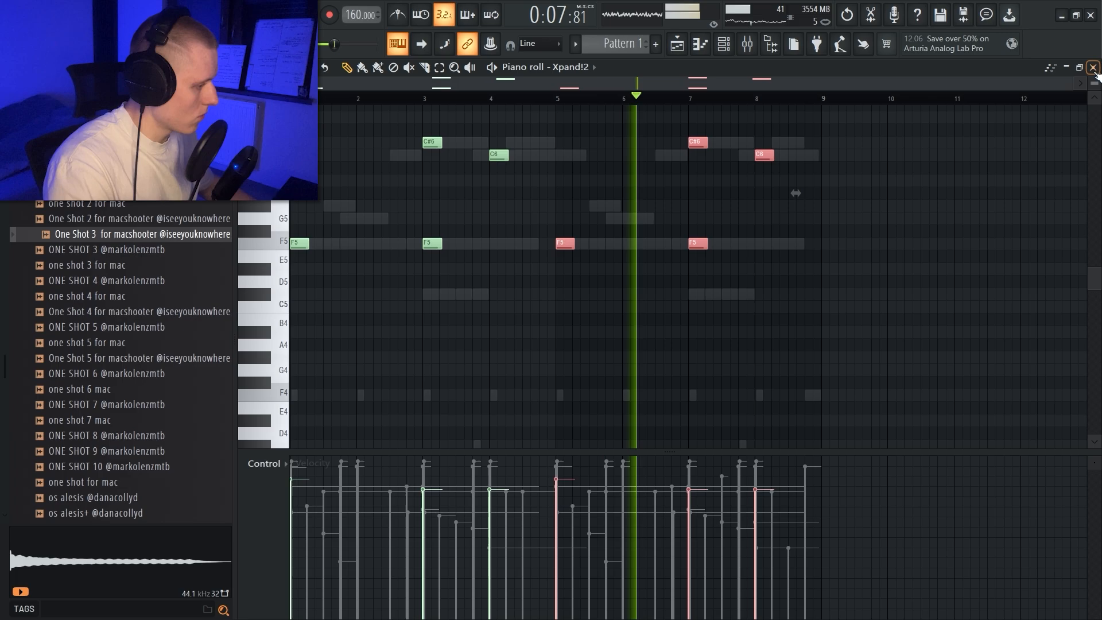
key(ctrl+d)
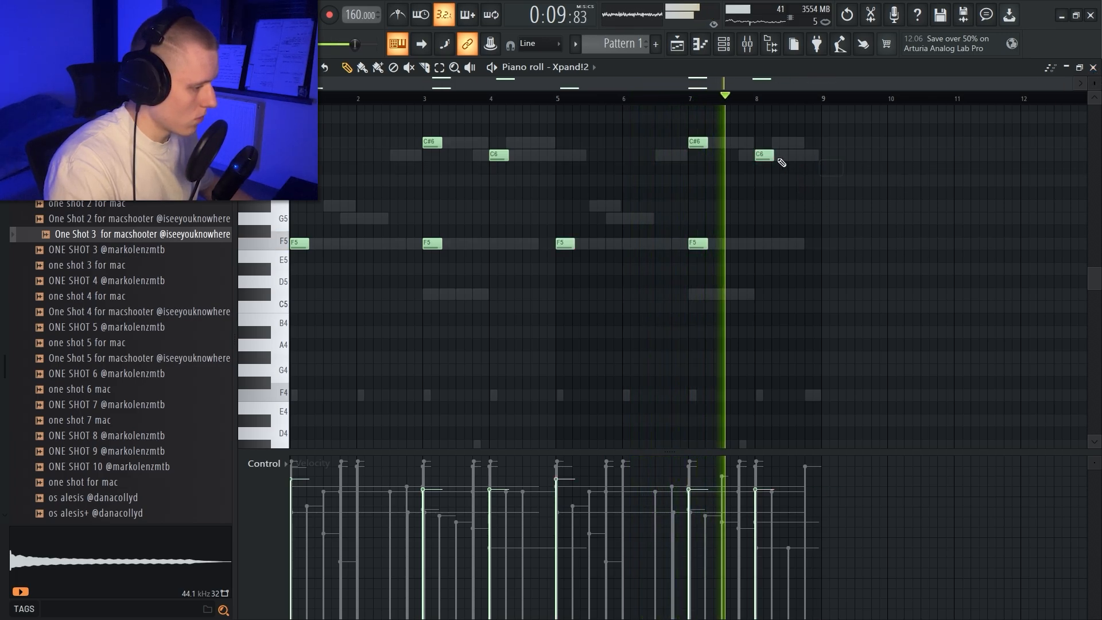
Step: Add a short C6 note midway through bar 8 and lengthen the F5 notes at bars 1 and 5 to about half a bar
click(796, 154)
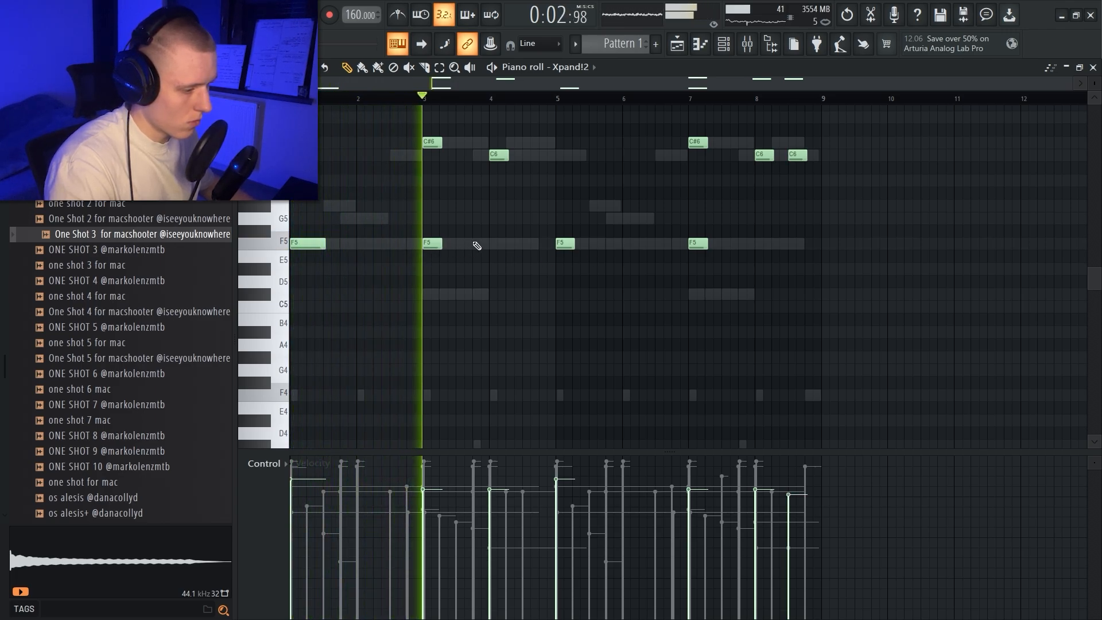
drag(573, 243, 591, 241)
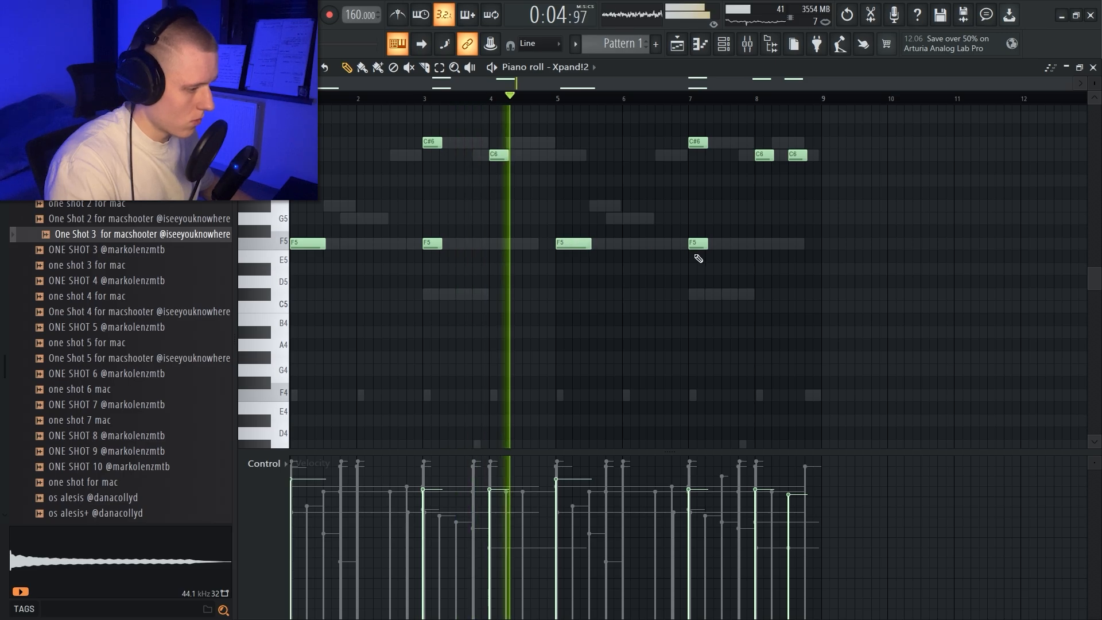
Step: Remove the Pattern 1 clip from Track 8 and split Pattern 1 by channel
click(1092, 67)
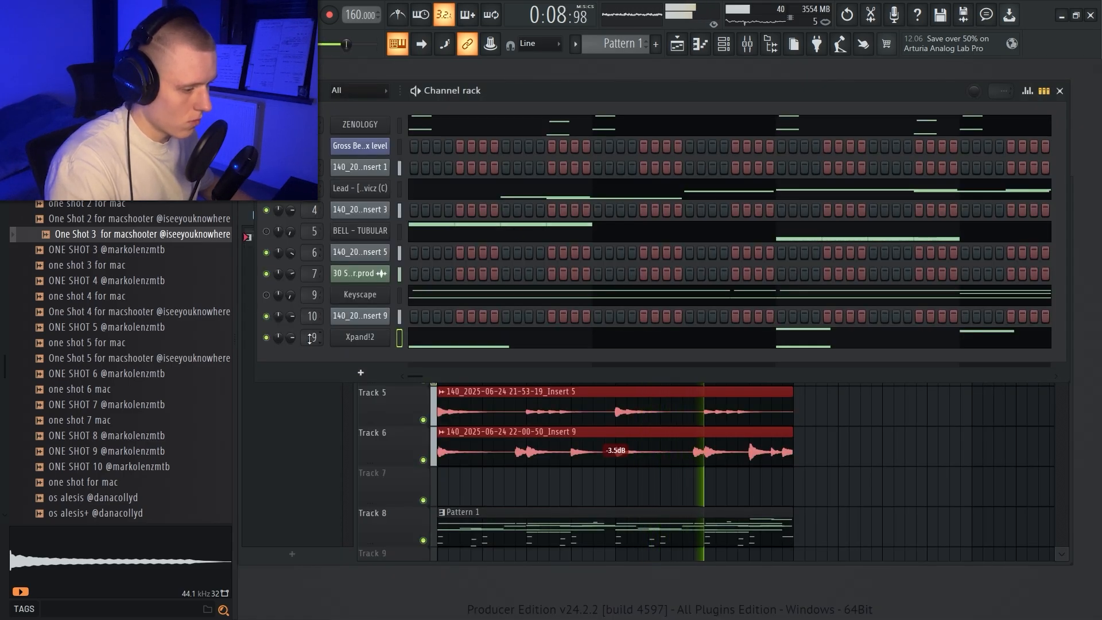
click(305, 392)
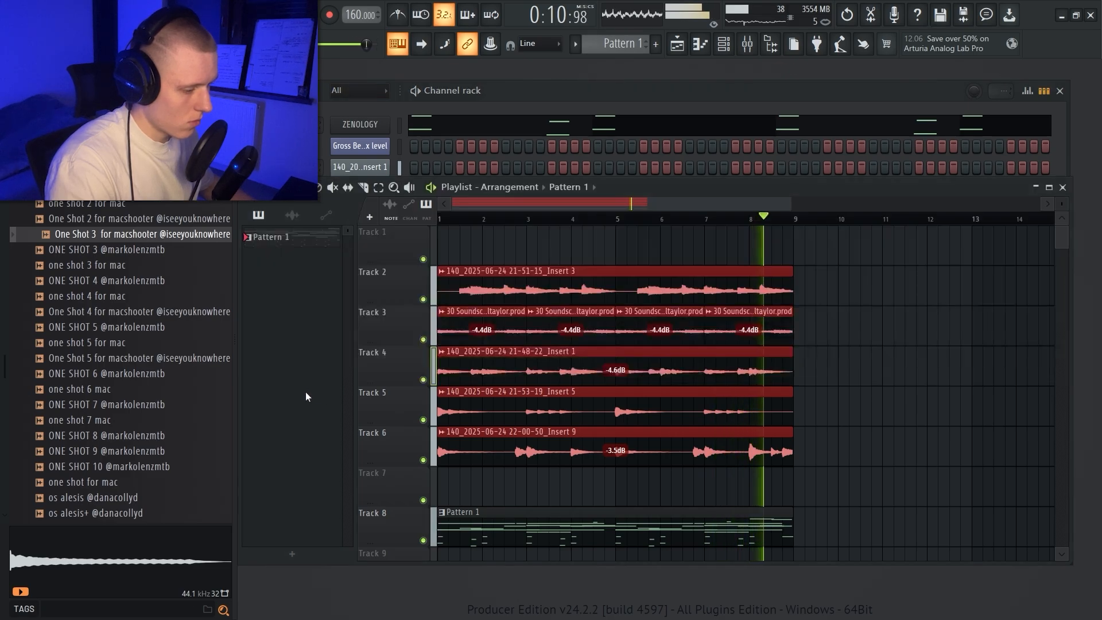
right_click(563, 406)
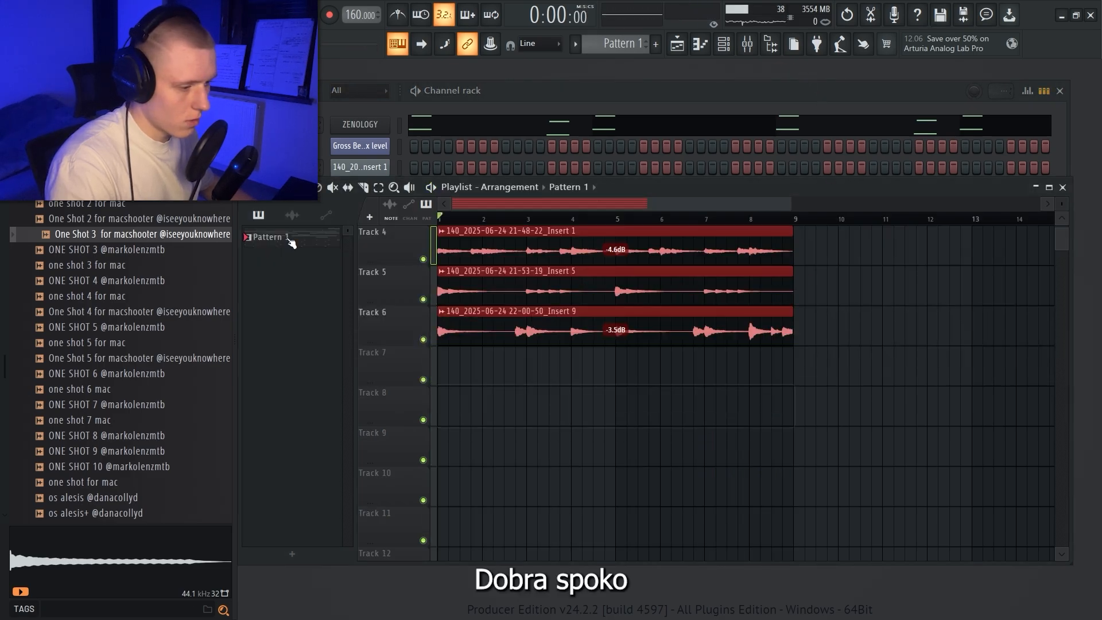
right_click(290, 239)
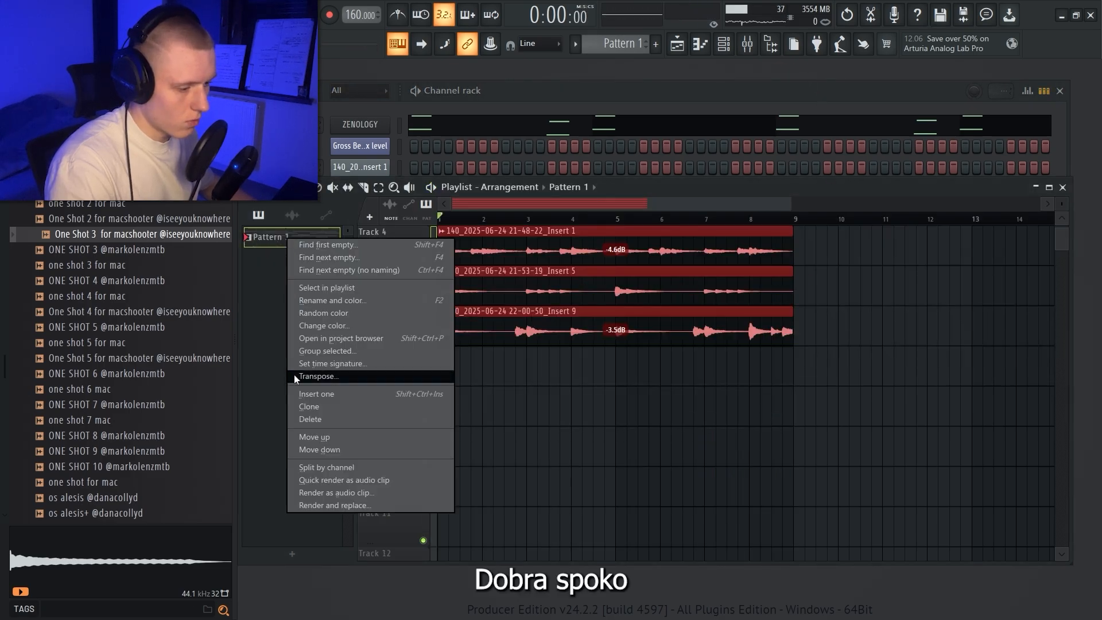
click(304, 467)
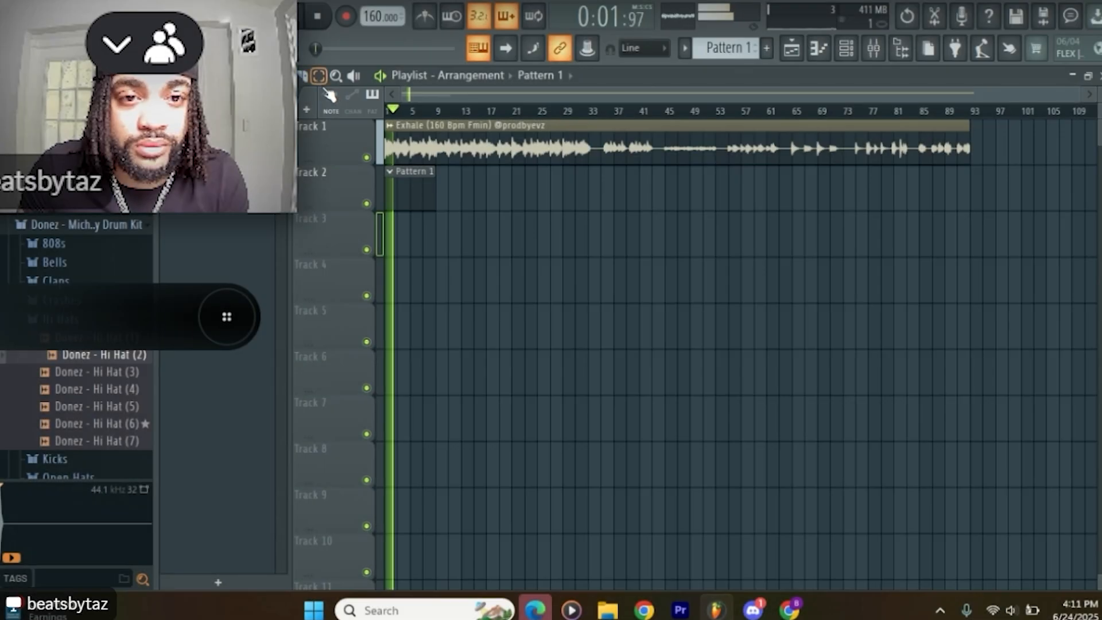
Step: Repeat Pattern 1 along Track 2 until five clips sit in a row, and replay the arrangement
click(400, 194)
key(ctrl+b)
key(ctrl+b)
key(ctrl+b)
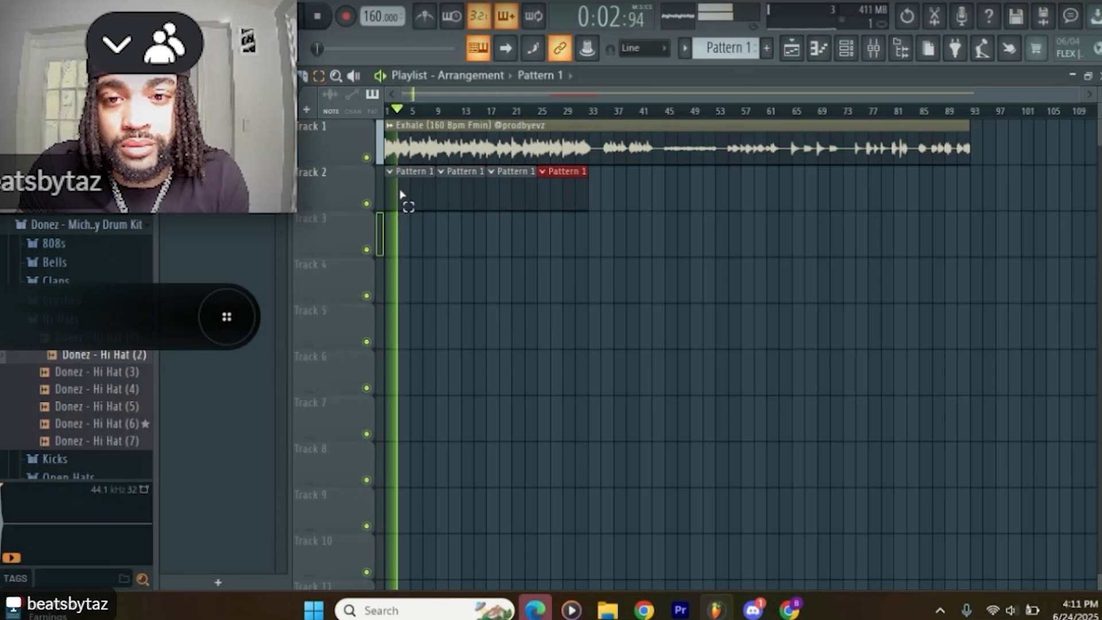
ctrl+click(728, 181)
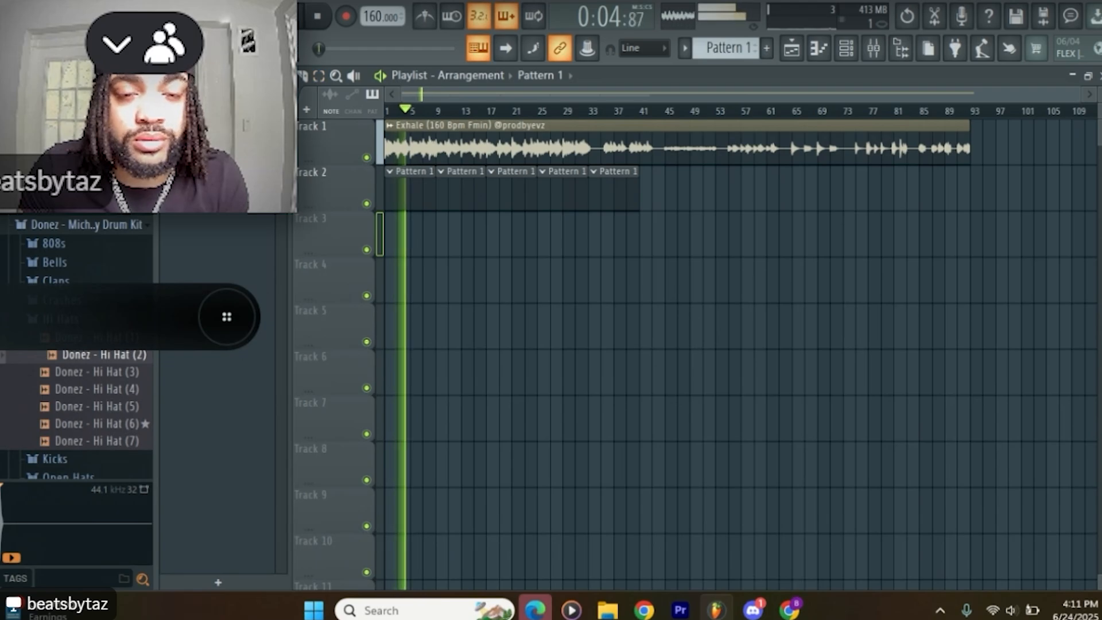
double_click(507, 140)
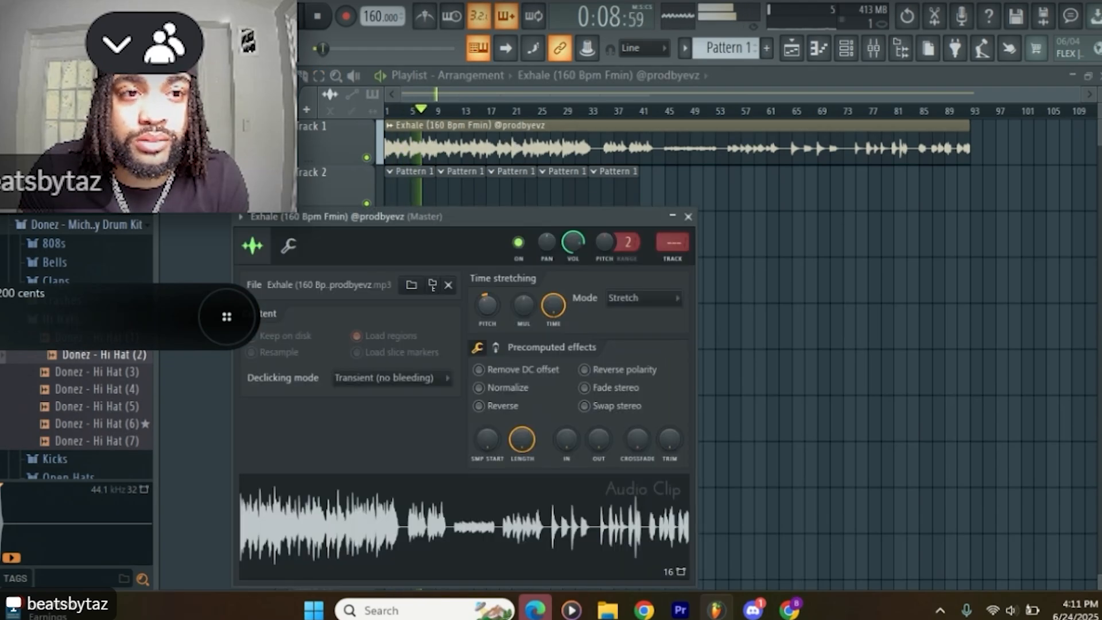
click(688, 216)
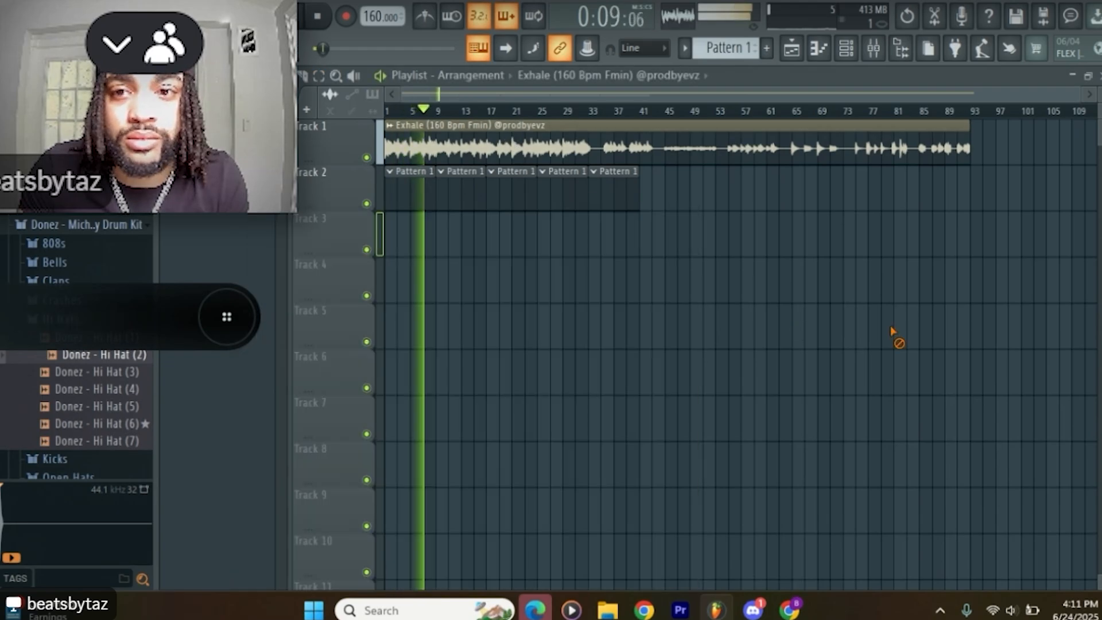
key(space)
key(space)
Step: Load Donez - Hi Hat (2) as a new channel and fill every second step across the full pattern, with all channels shown
click(847, 51)
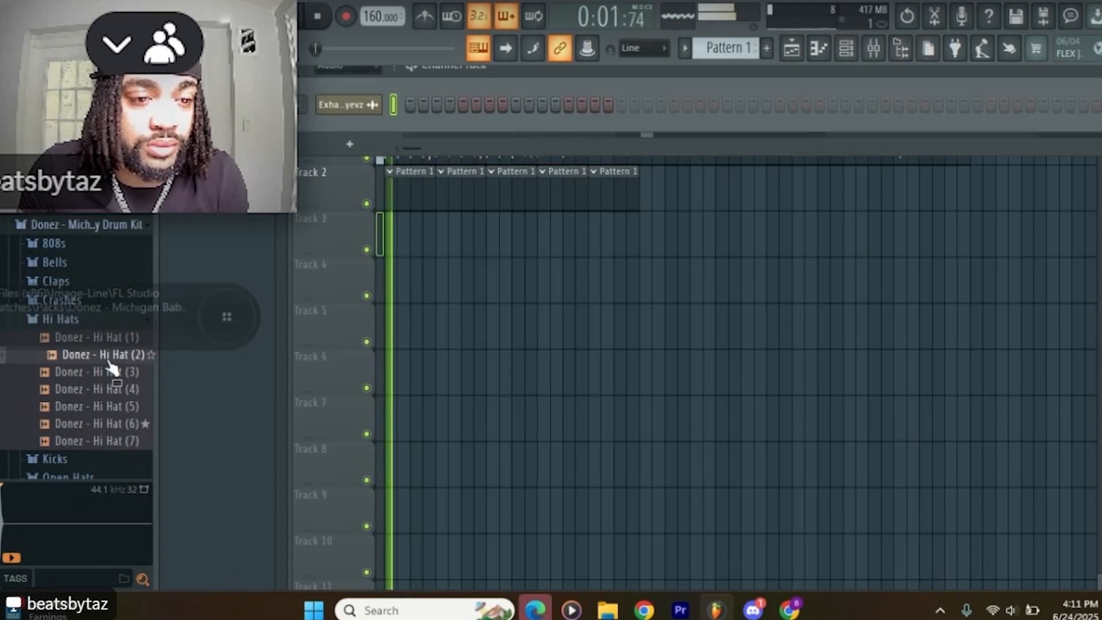
drag(106, 356, 229, 276)
drag(349, 126, 347, 125)
right_click(346, 125)
click(553, 177)
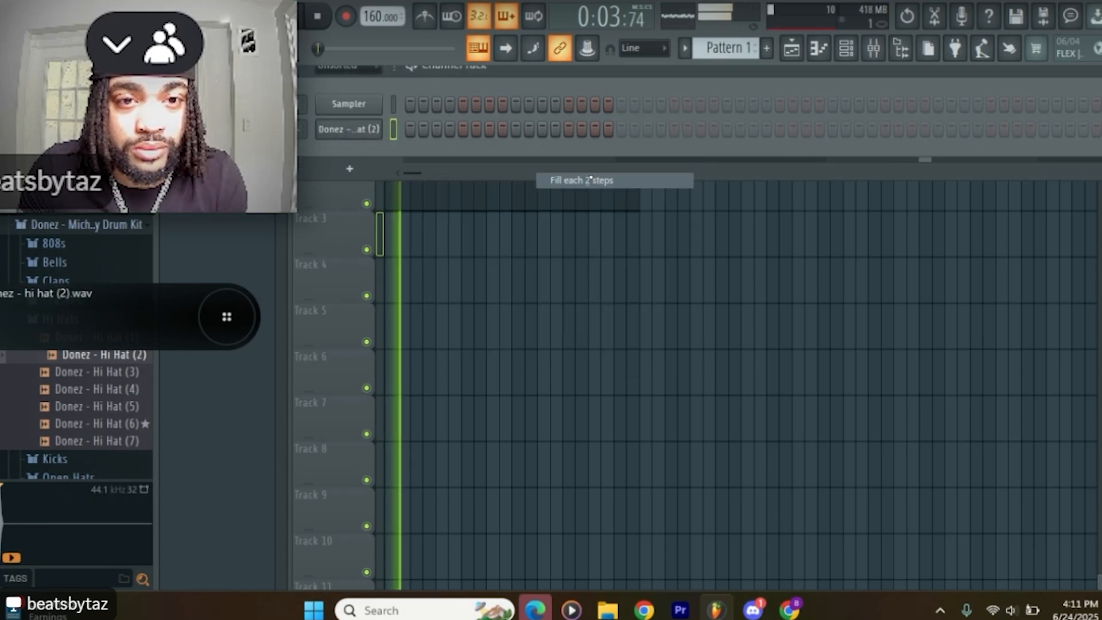
click(344, 85)
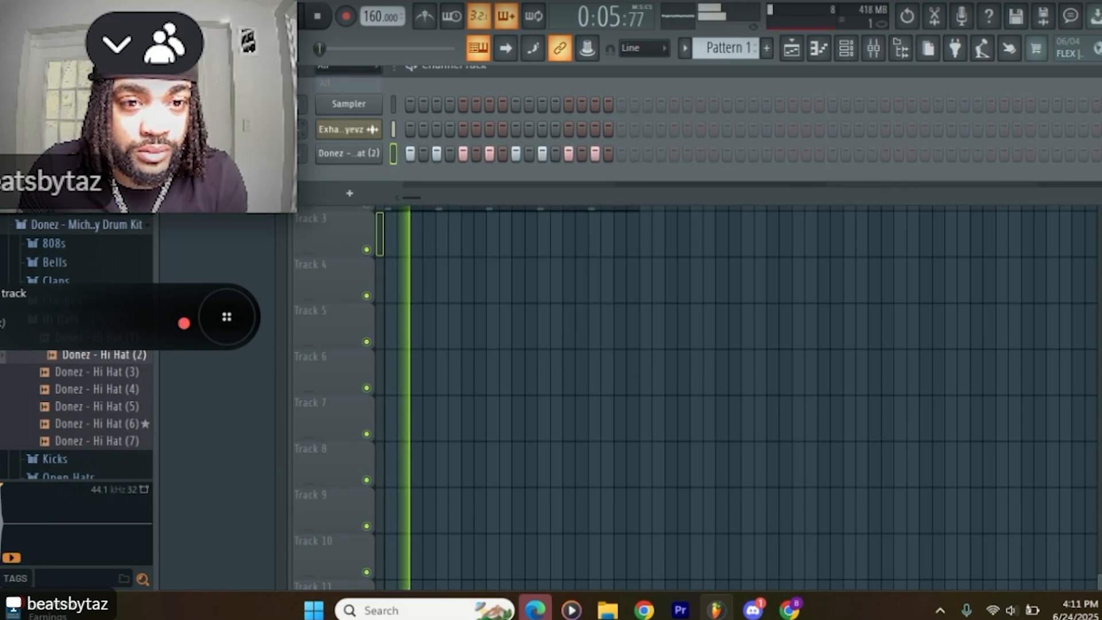
right_click(373, 136)
click(638, 195)
Step: Check the NEW LEX SNARE channel's sampler settings and close them
click(358, 164)
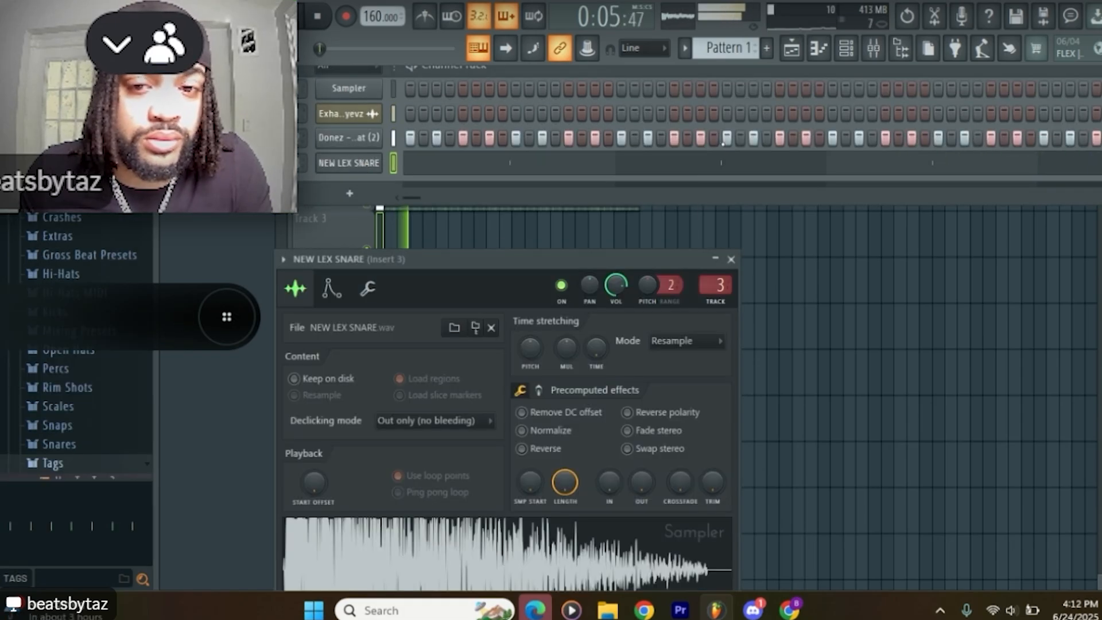
click(731, 260)
key(F6)
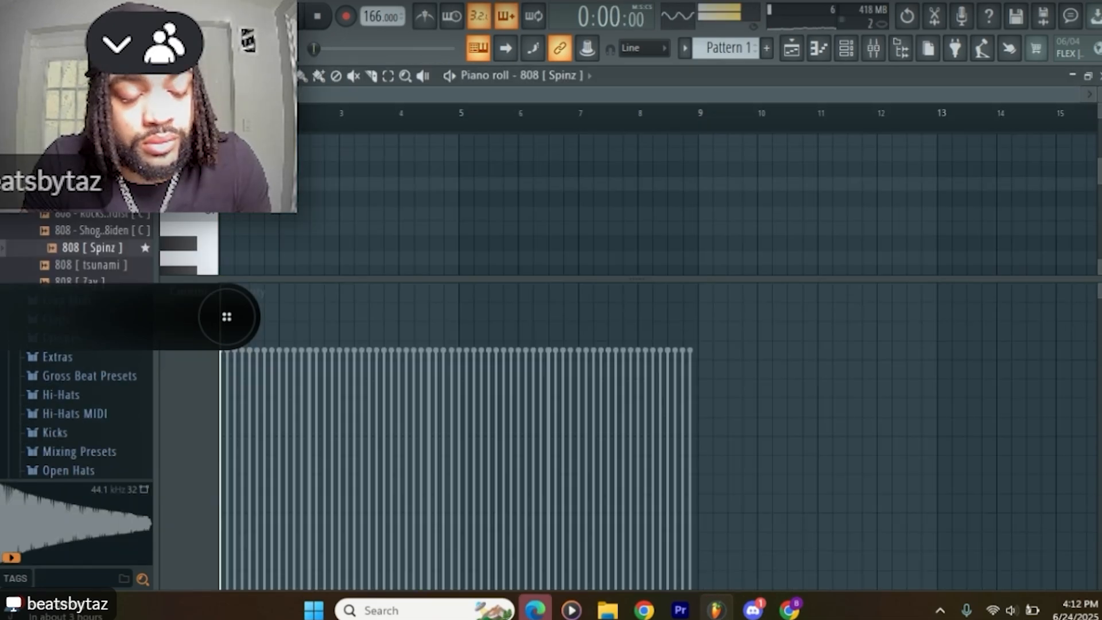
Step: Increase the sample fade-out of the 808 [ Spinz ] channel in its precomputed effects
click(845, 49)
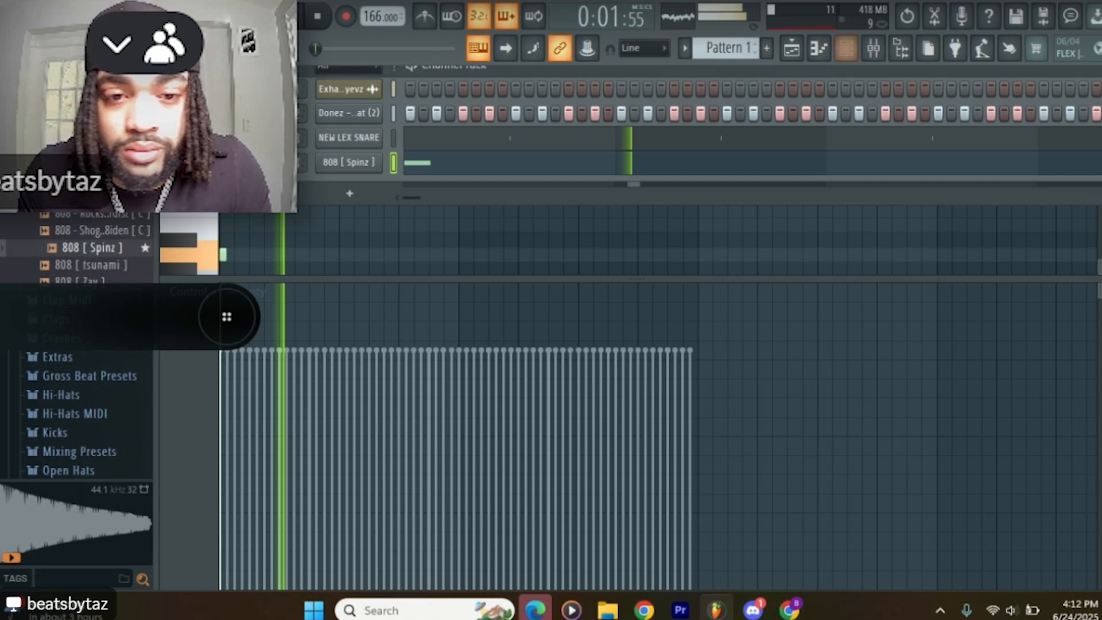
click(363, 158)
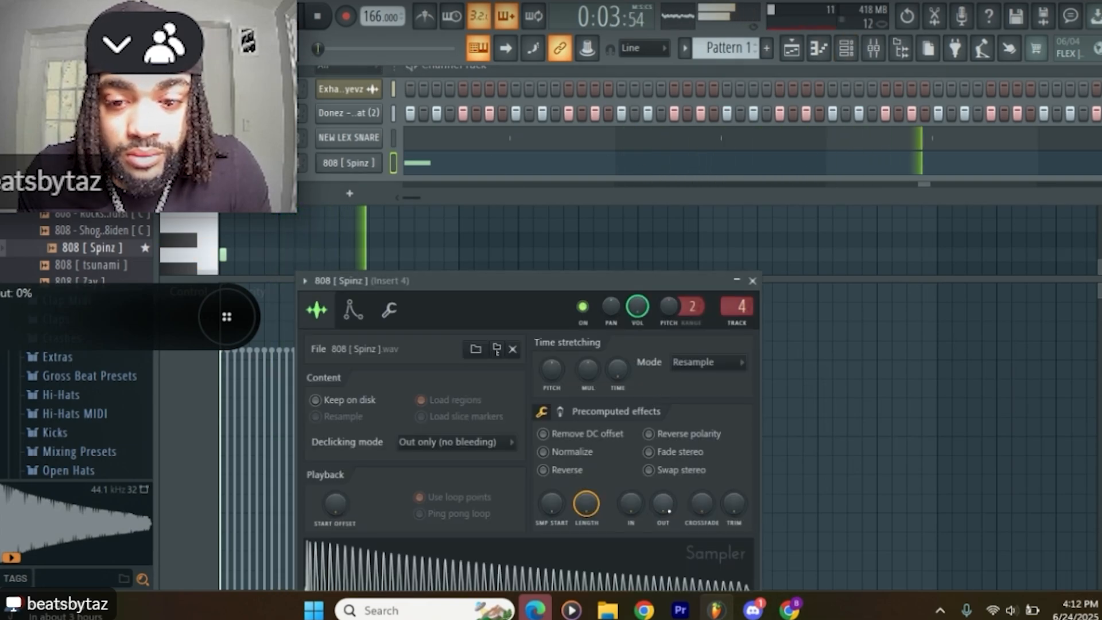
drag(669, 510, 669, 473)
Step: On Insert 1's Fruity parametric EQ 2, narrow band 3, pull it slightly below 0 dB near 292 Hz, and raise the low-cut frequency slightly
click(877, 54)
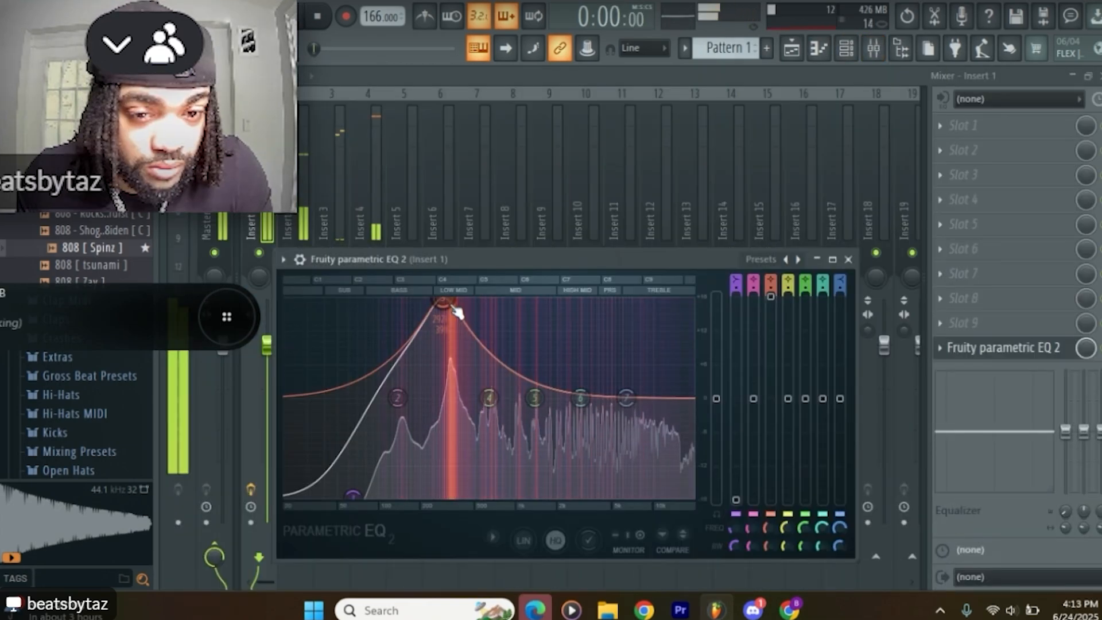
scroll(450, 303, down, 6)
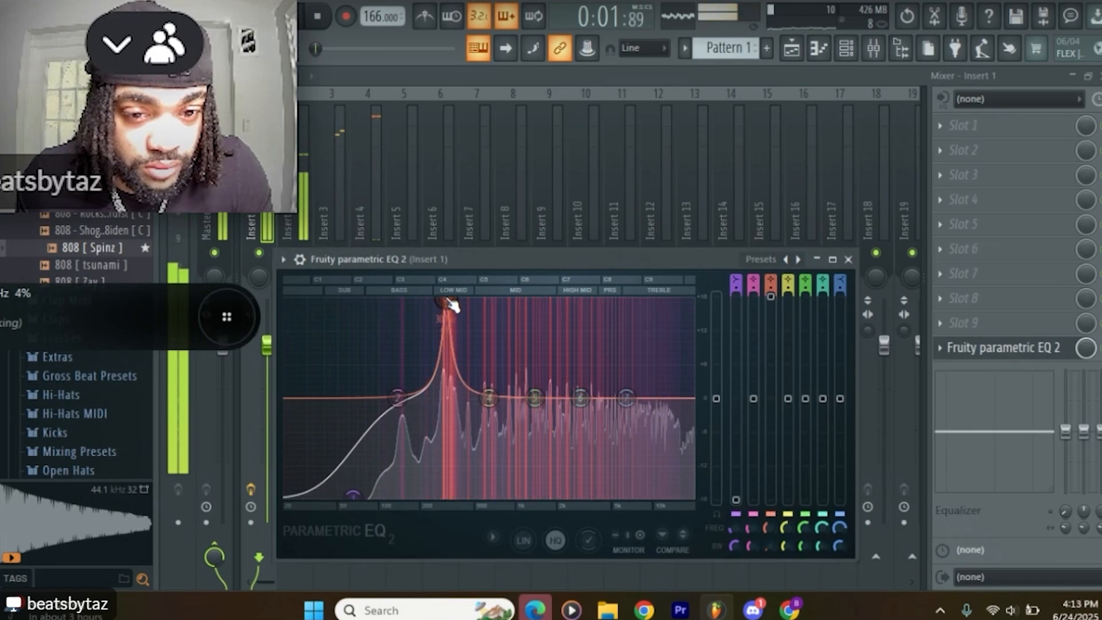
drag(450, 302, 443, 404)
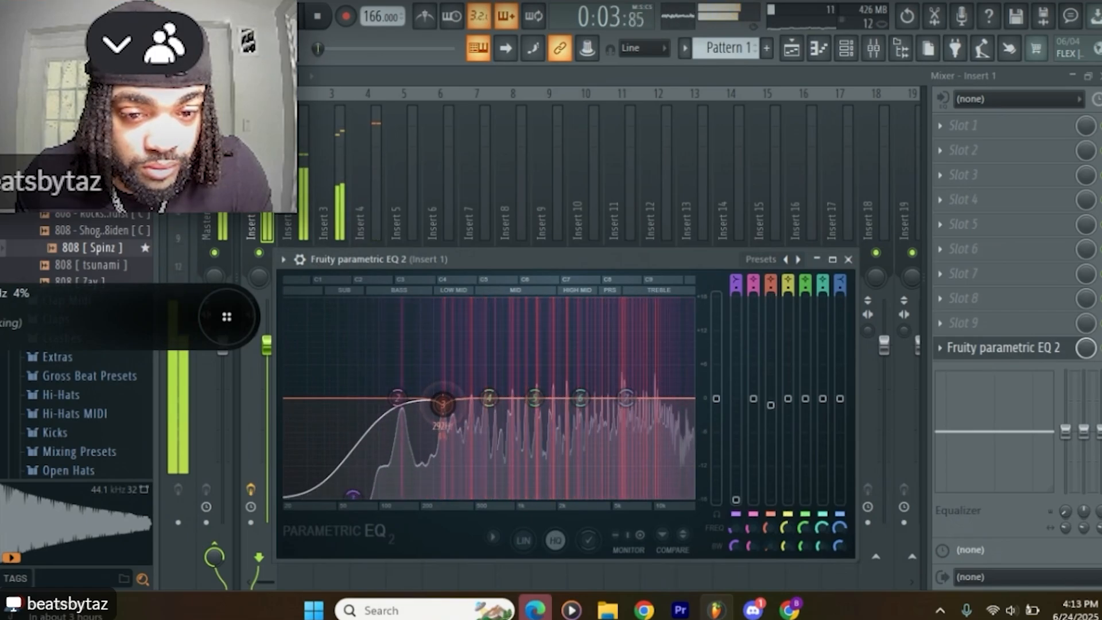
drag(353, 495, 362, 494)
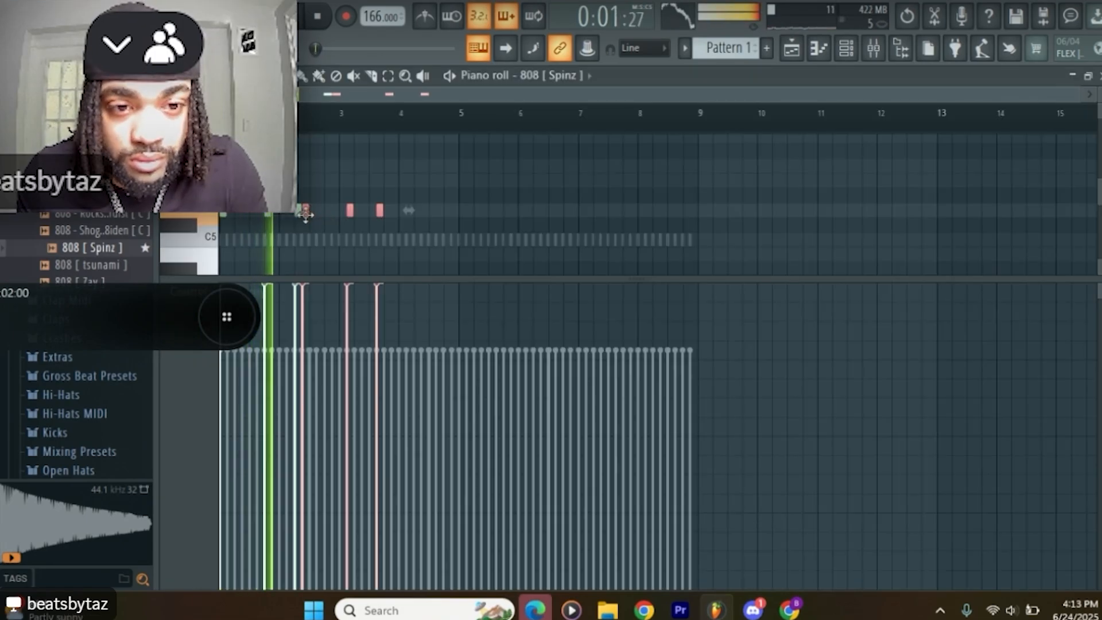
Step: Shift the copied 808 notes to start at bar 3, deselect them and delete the first copied note
drag(305, 213, 342, 213)
key(ctrl+d)
scroll(113, 217, down, 5)
right_click(342, 210)
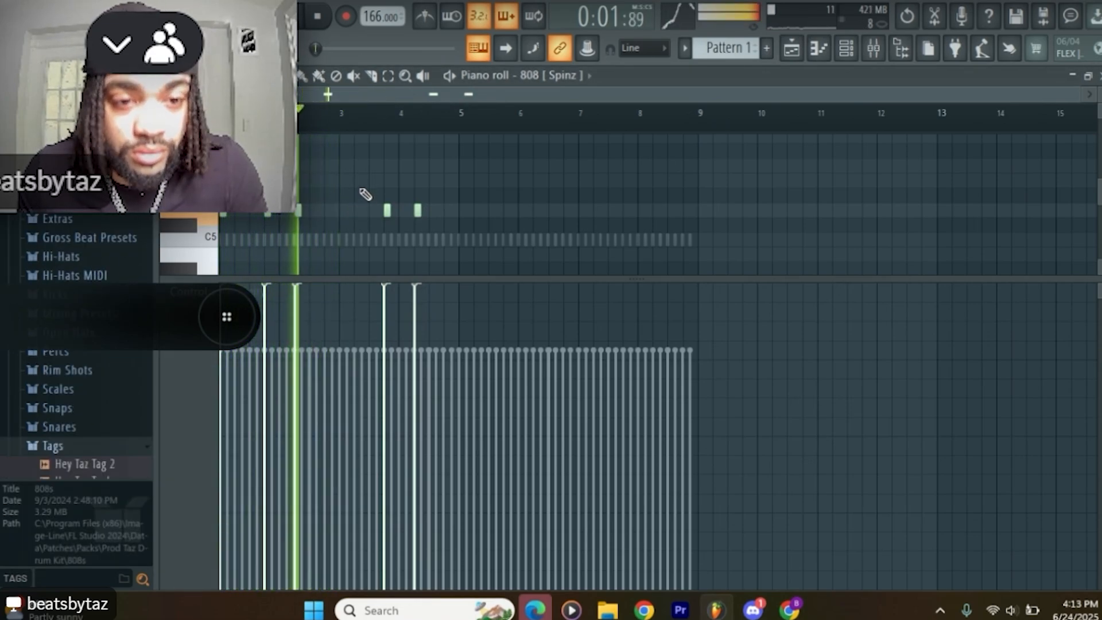
Step: Place a Donez rim (1) hit on step 27 and a Donez clave (1) hit on step 29
click(55, 351)
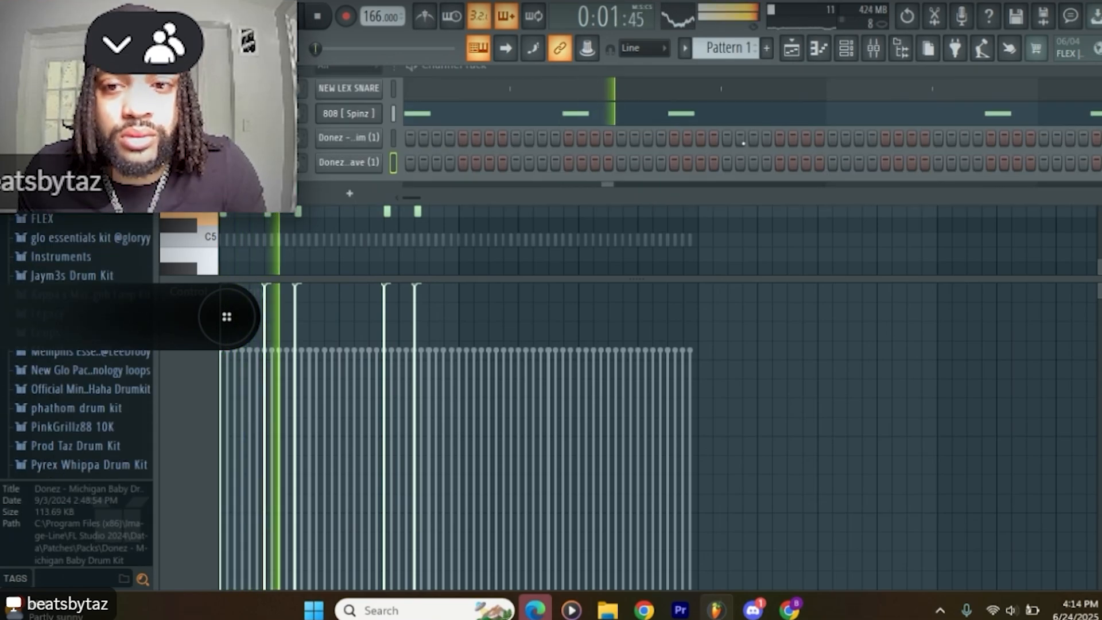
click(753, 138)
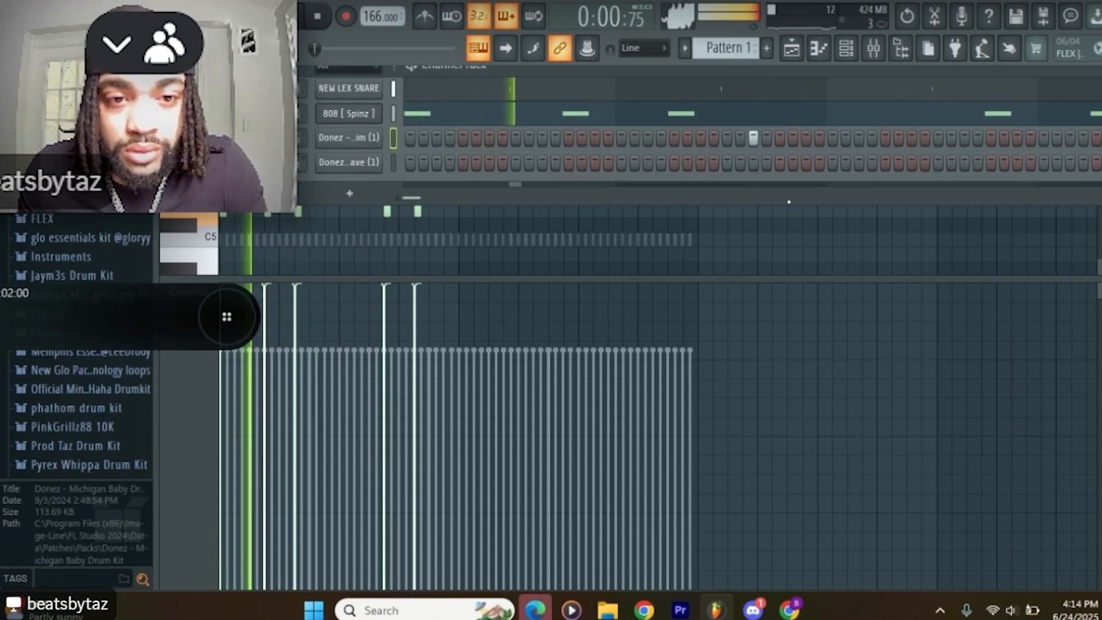
click(779, 163)
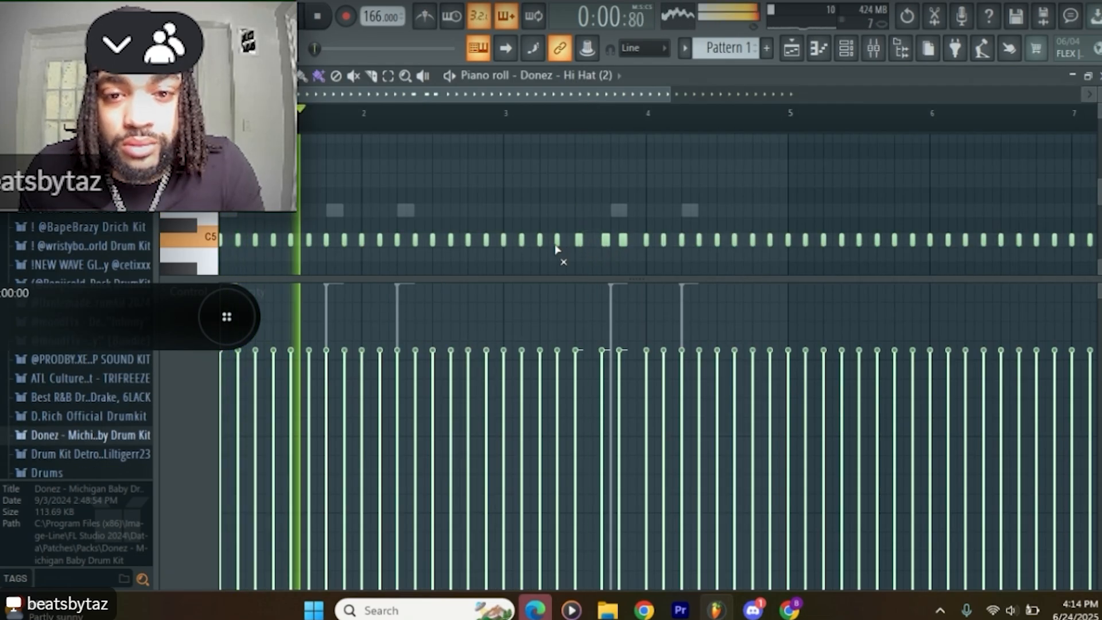
Step: Paint a fast C5 hi-hat roll over the second quarter of bar 3 and rework the hits just after it
right_click(556, 246)
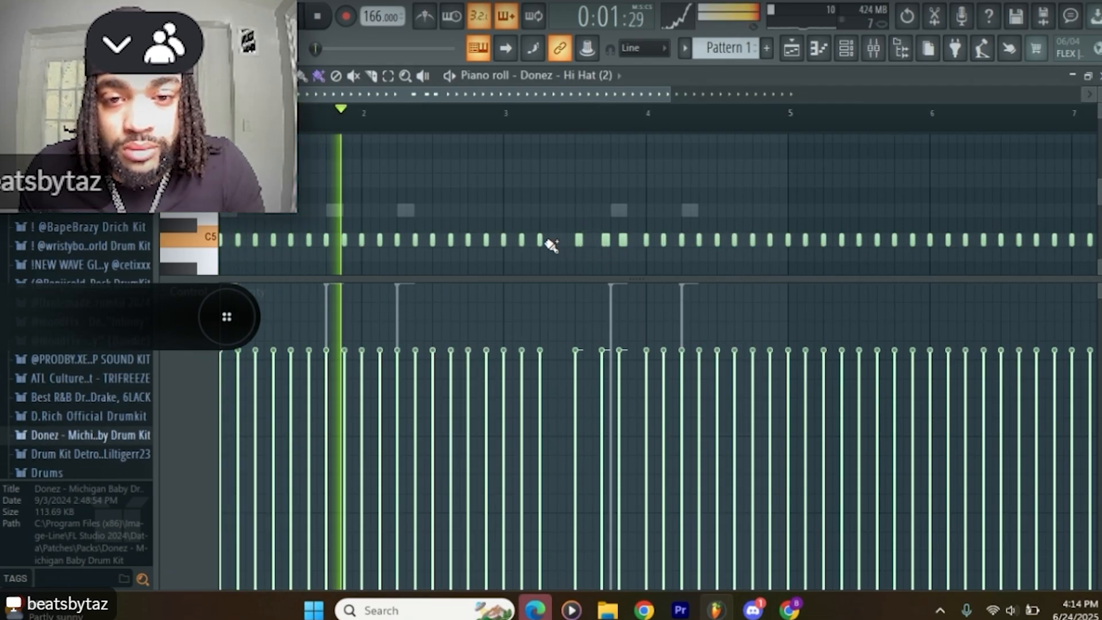
right_click(542, 242)
click(545, 242)
drag(551, 243, 577, 242)
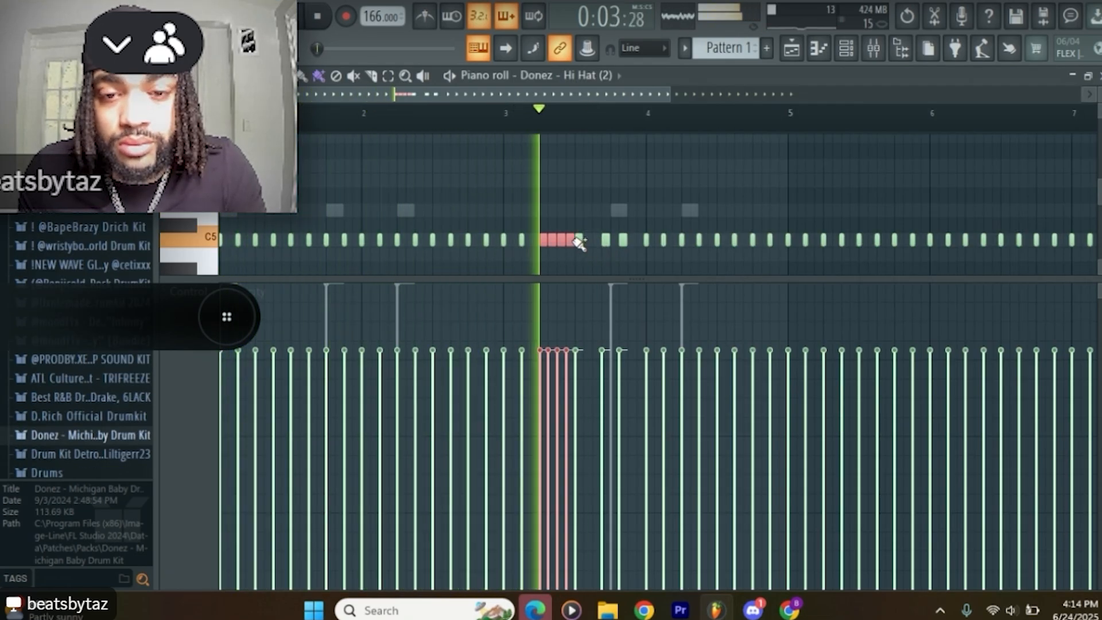
right_click(606, 243)
click(598, 242)
right_click(628, 241)
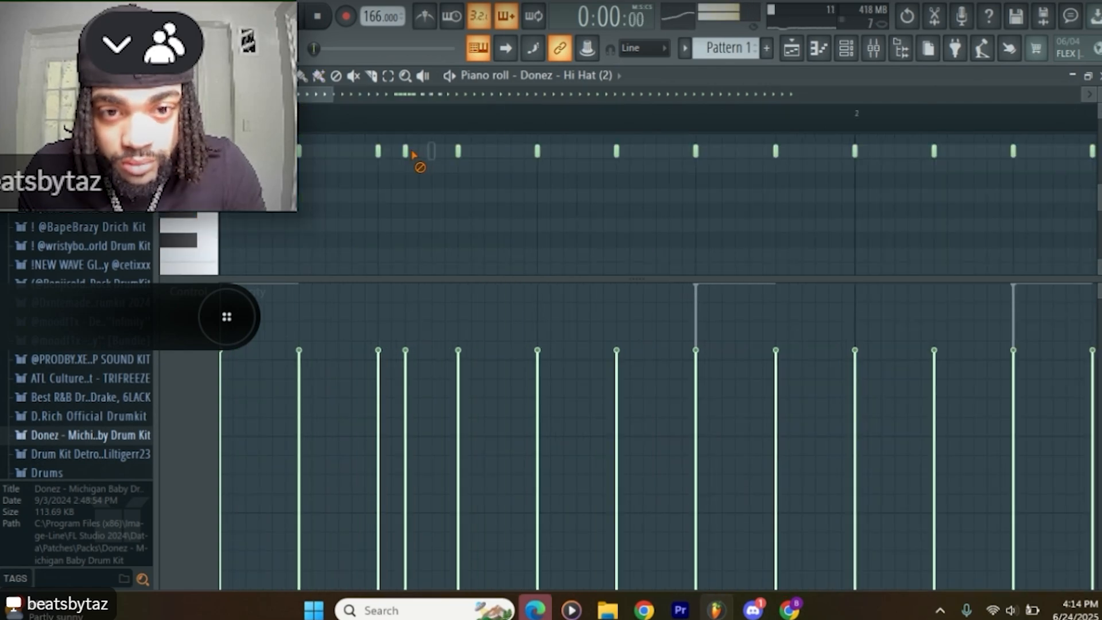
Step: Remove the stray early hi-hat note in bar 1 and add two triplet notes just before the middle of the bar
right_click(412, 153)
click(486, 152)
click(518, 151)
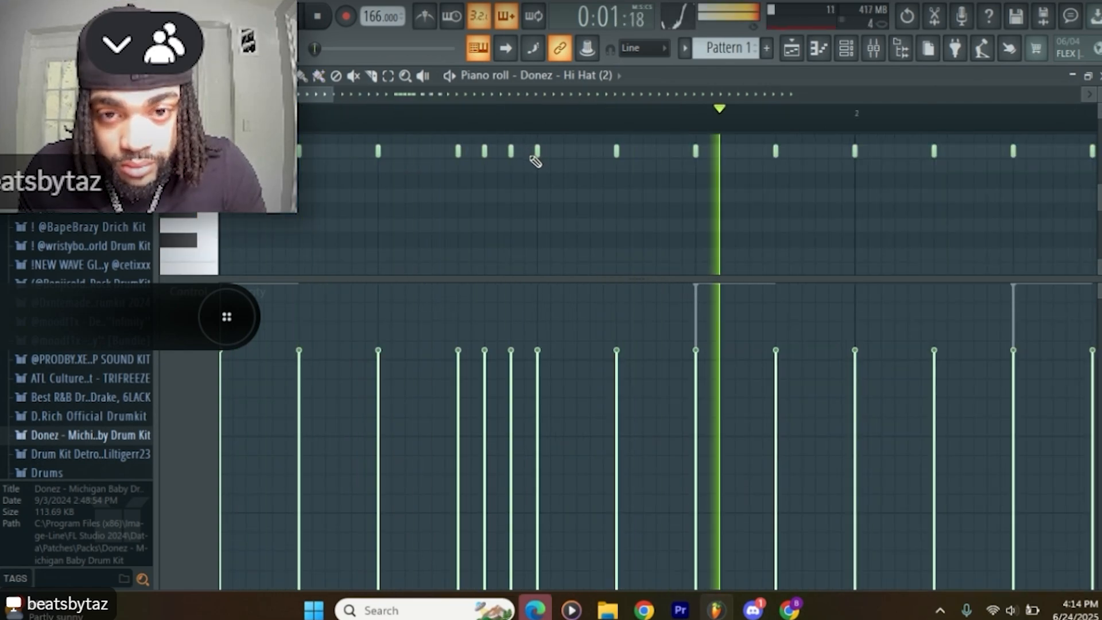
Step: Duplicate the four-bar hi-hat pattern with its rolls across bars 5 to 8
drag(333, 94, 890, 97)
drag(872, 160, 965, 153)
key(ctrl+b)
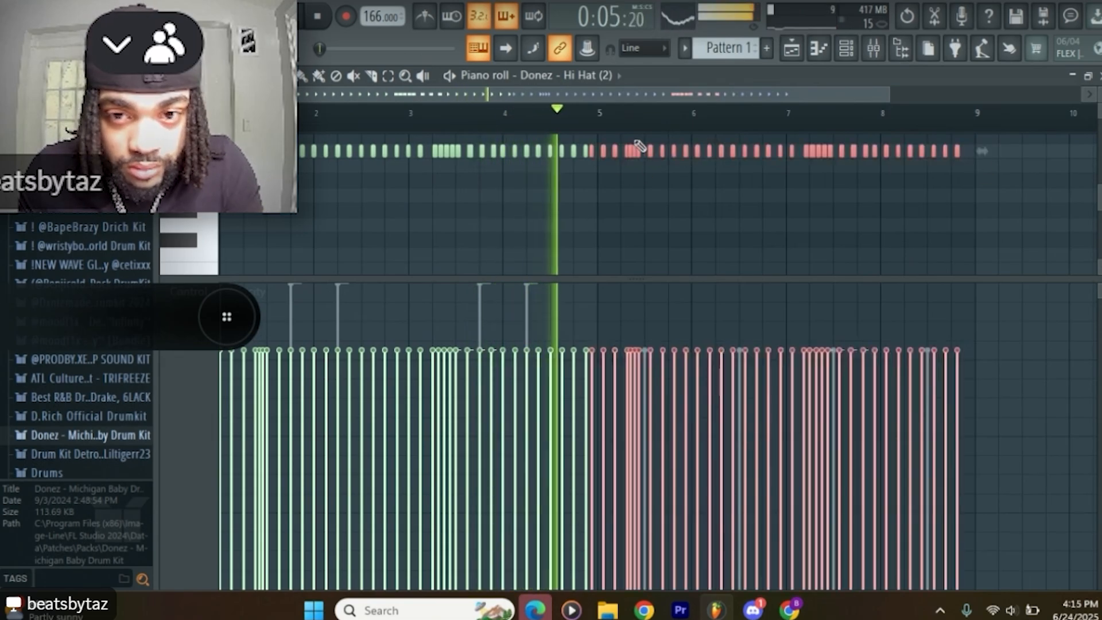
click(198, 219)
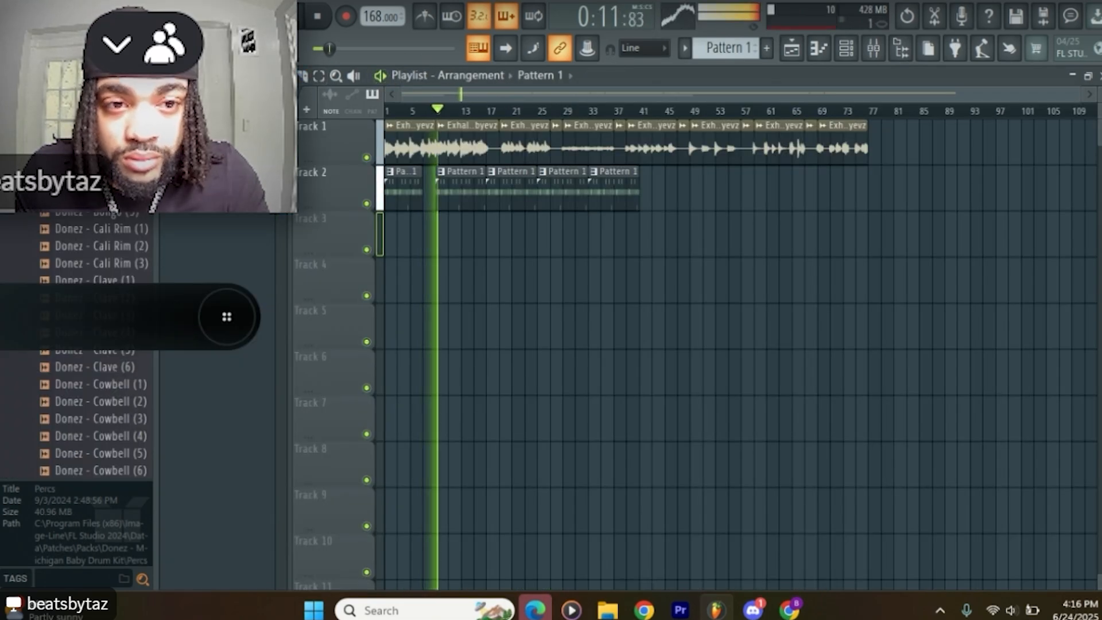
Step: Play back the arrangement and move two of the later Exhale loop slices from Track 1 down to Track 3
key(space)
key(space)
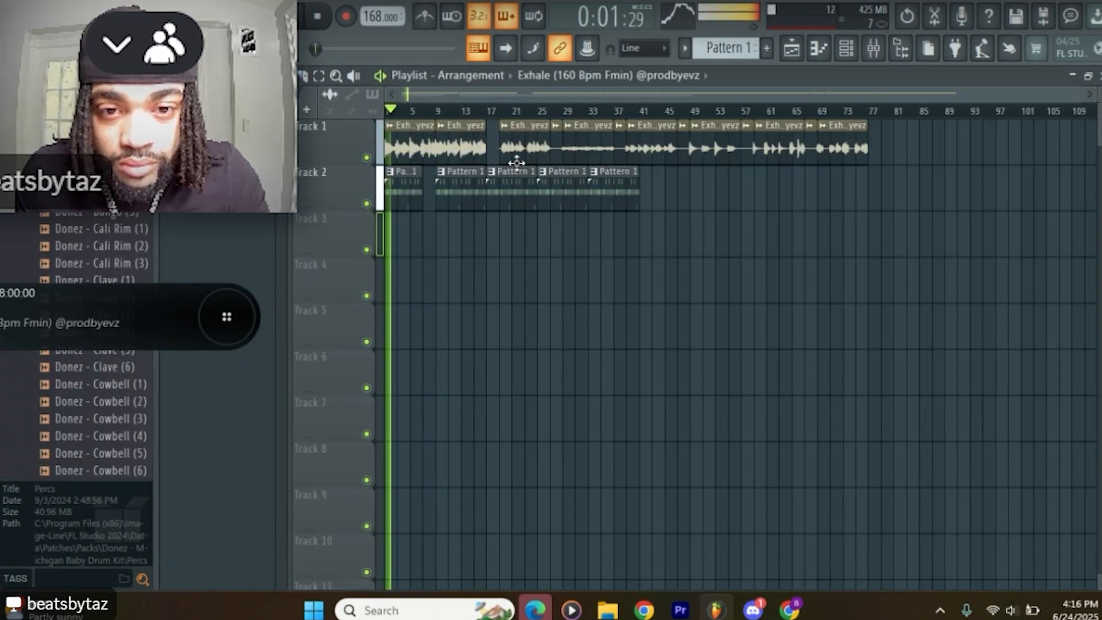
drag(590, 148, 514, 251)
drag(651, 148, 555, 247)
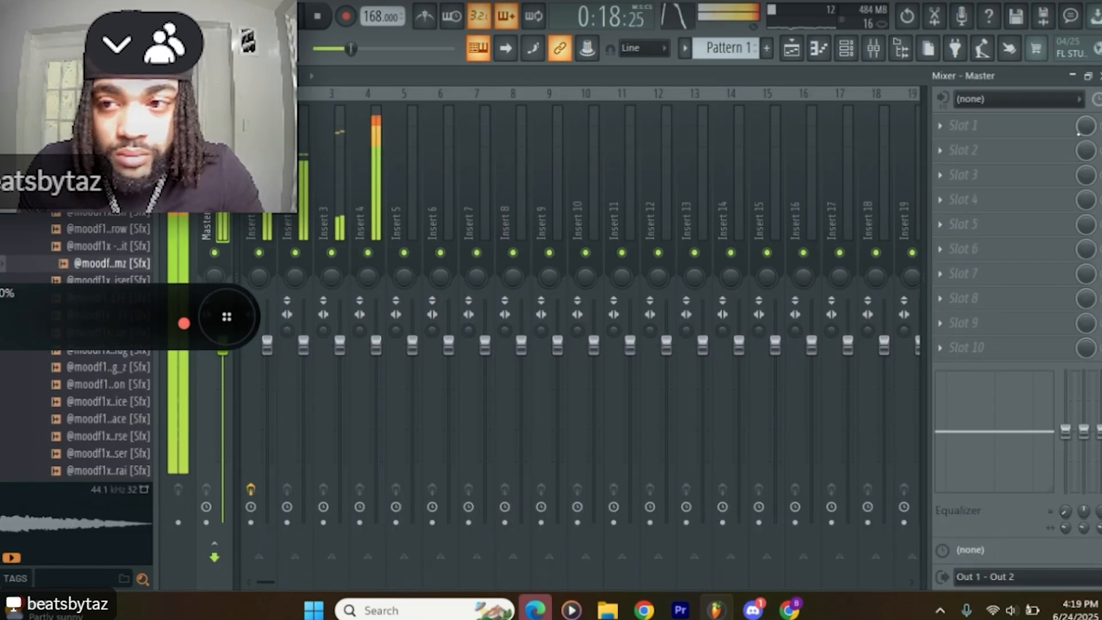
Step: Load Fruity Soft Clipper into slot 1 of the Master mixer track
click(952, 125)
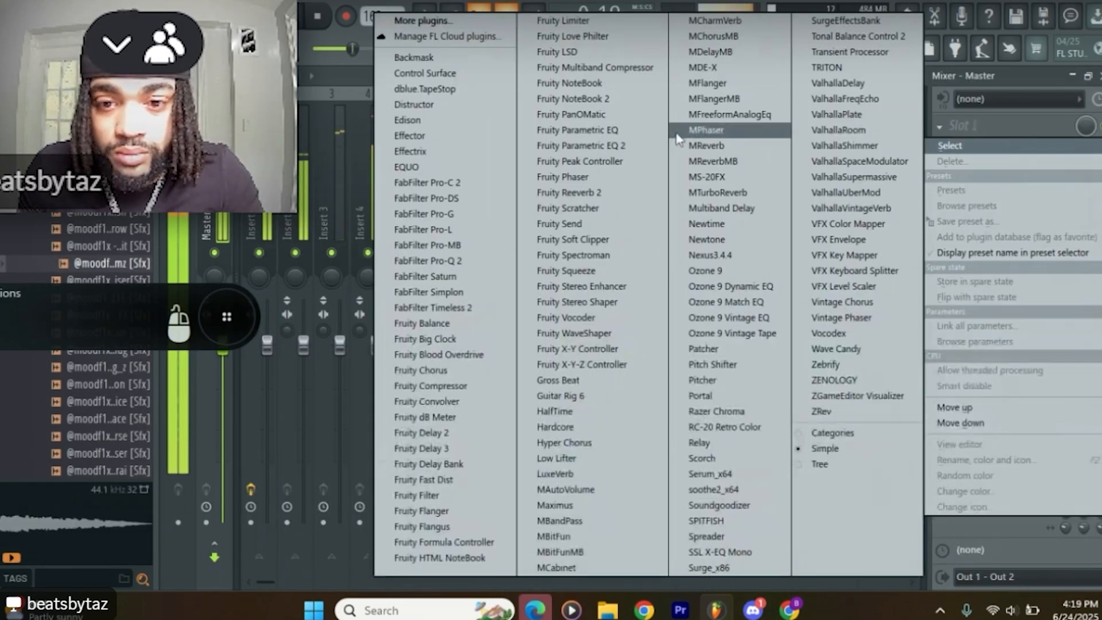
click(592, 243)
click(259, 402)
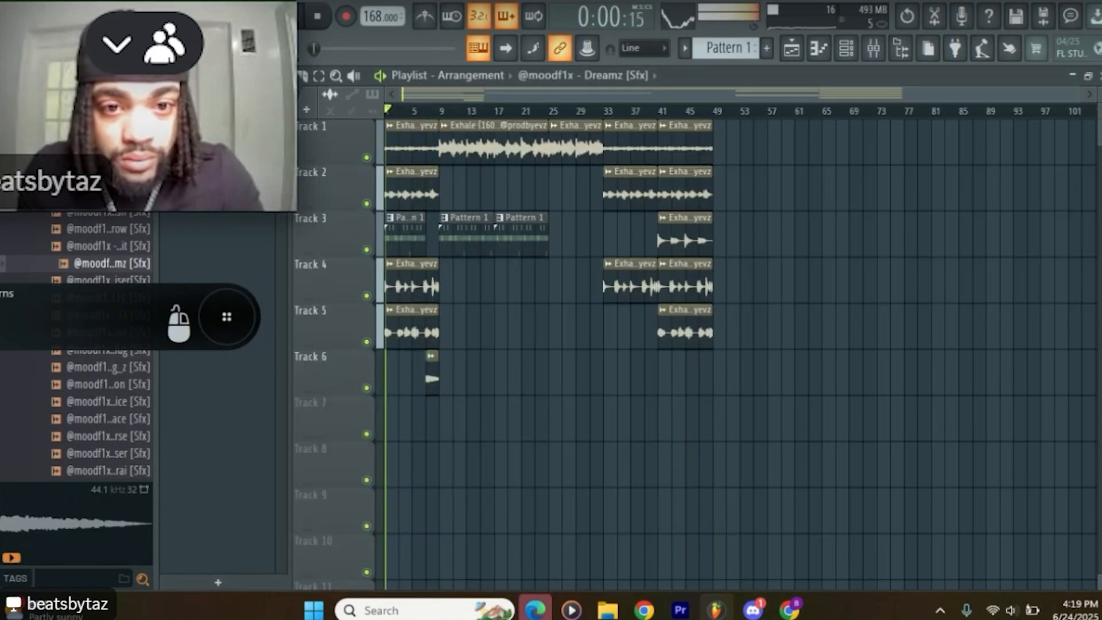
Step: Open the NEW LEX SNARE channel and adjust the level of its mixer track, Insert 3
click(855, 52)
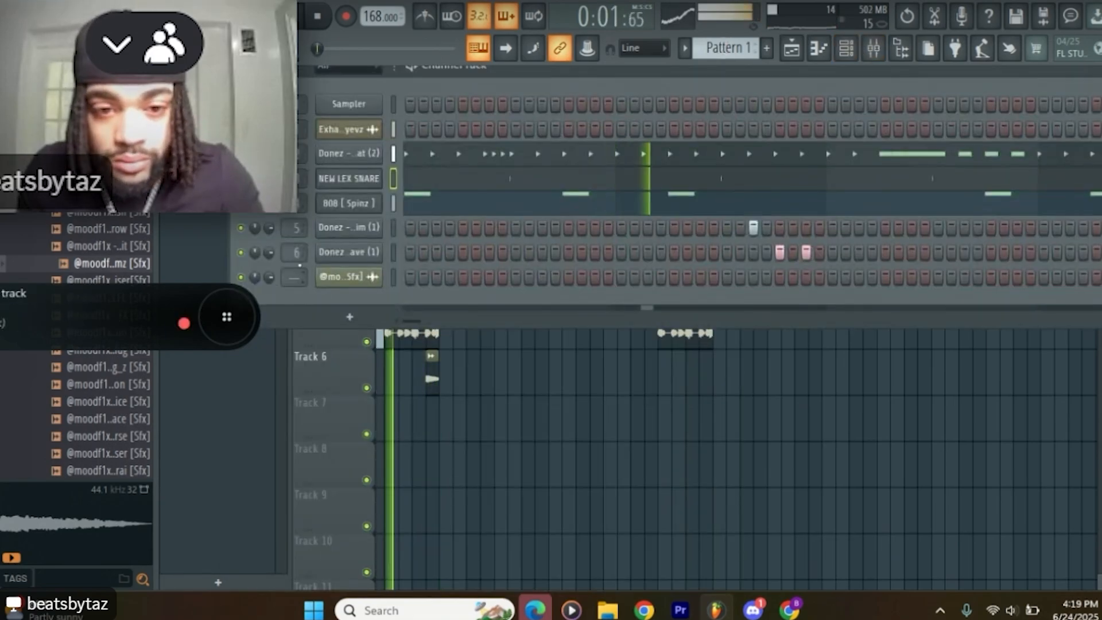
click(375, 181)
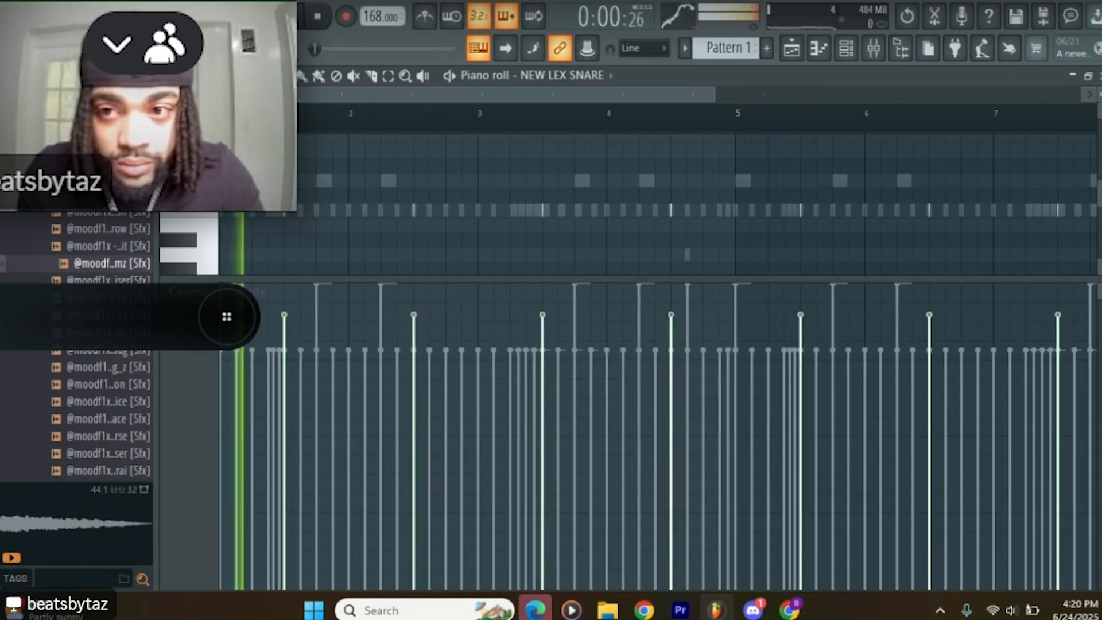
click(873, 48)
scroll(351, 368, up, 3)
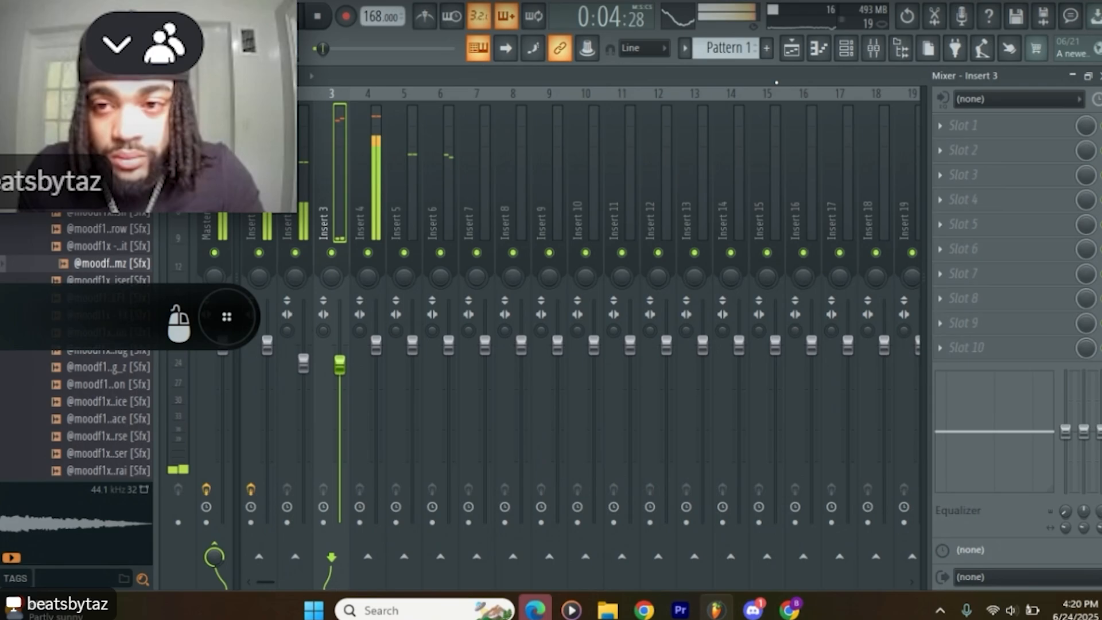
Step: Delete the Exhale slice at bar 25 on Track 1 and move the bar 33 slices of Tracks 1 and 2 back to bar 25
click(797, 49)
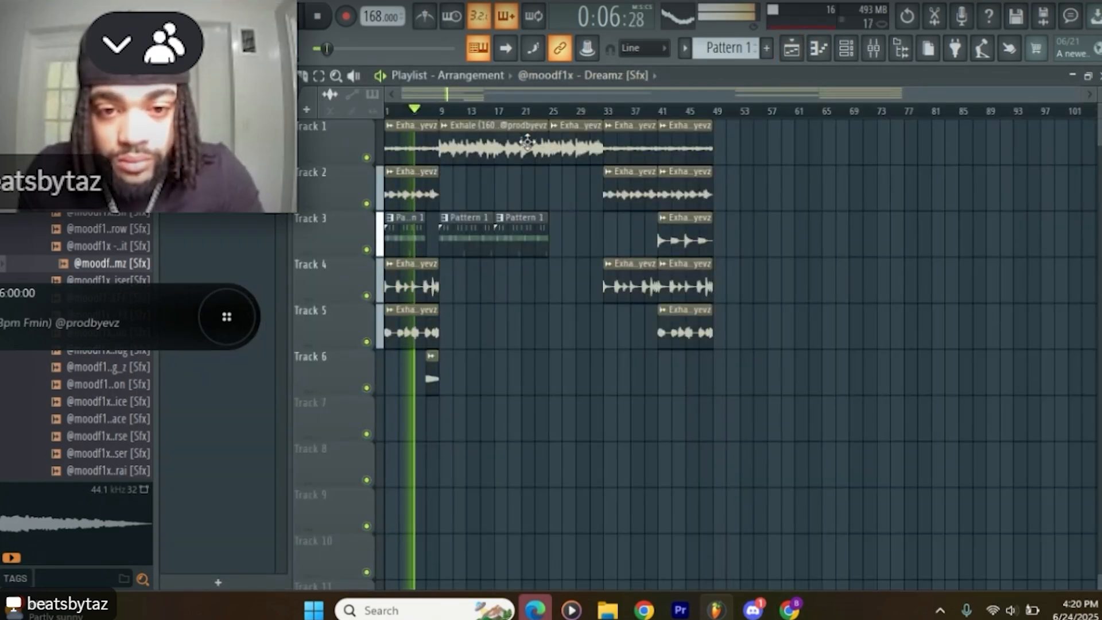
scroll(570, 315, down, 2)
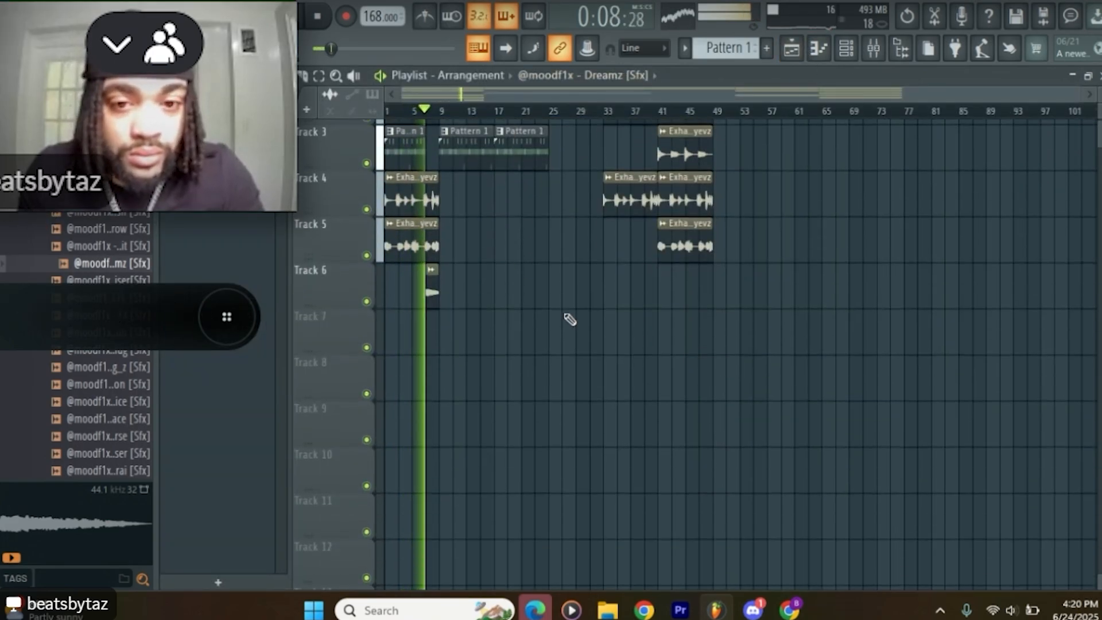
scroll(576, 320, up, 2)
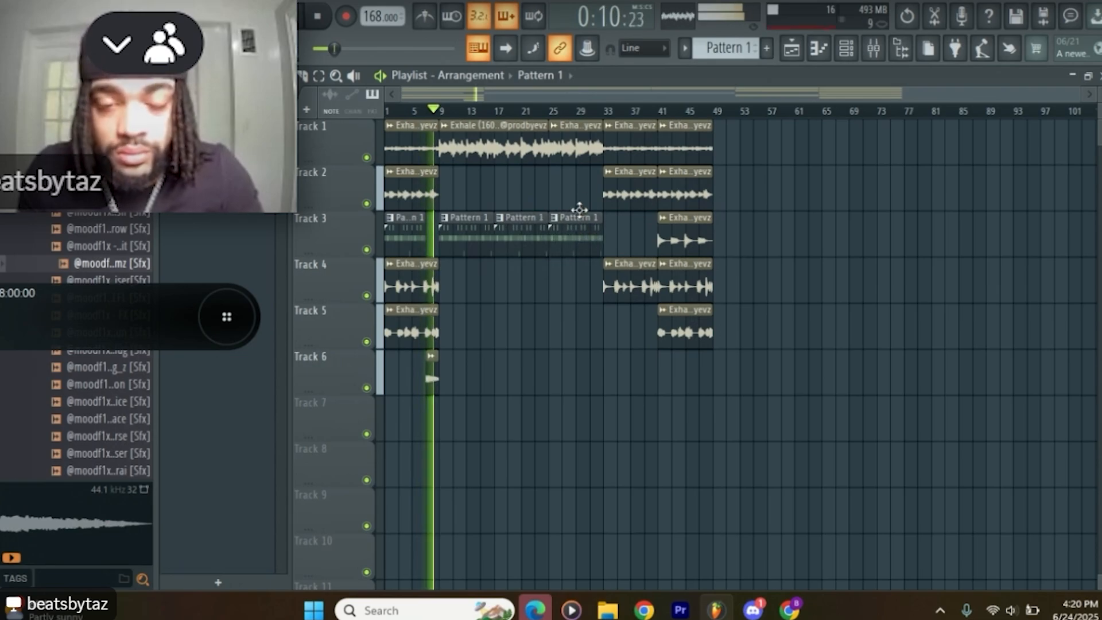
right_click(578, 151)
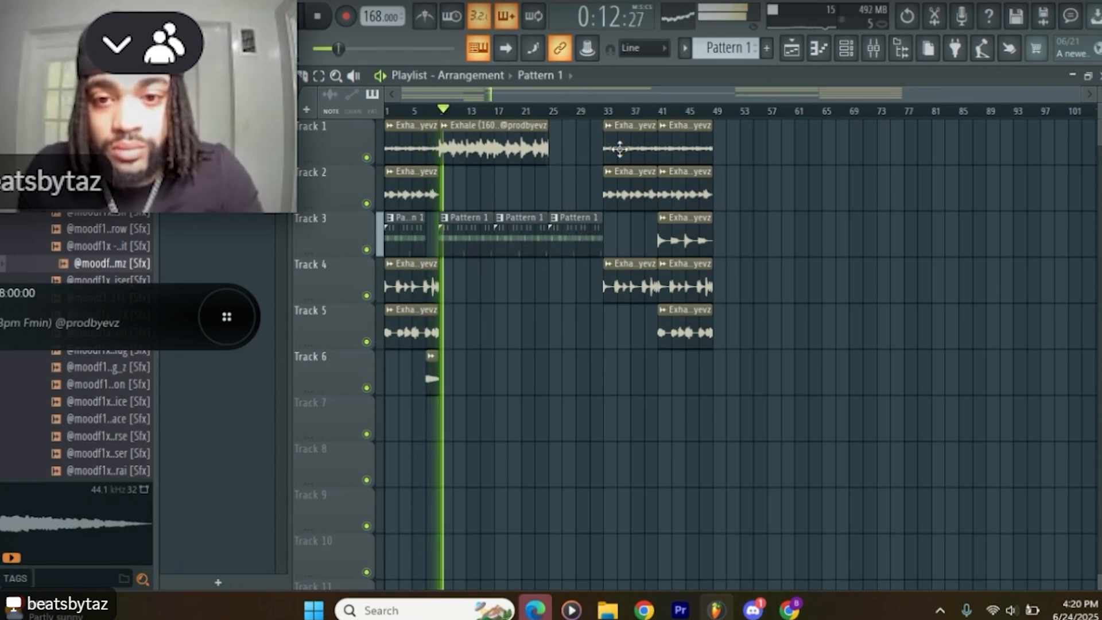
drag(619, 149, 565, 149)
drag(626, 189, 578, 194)
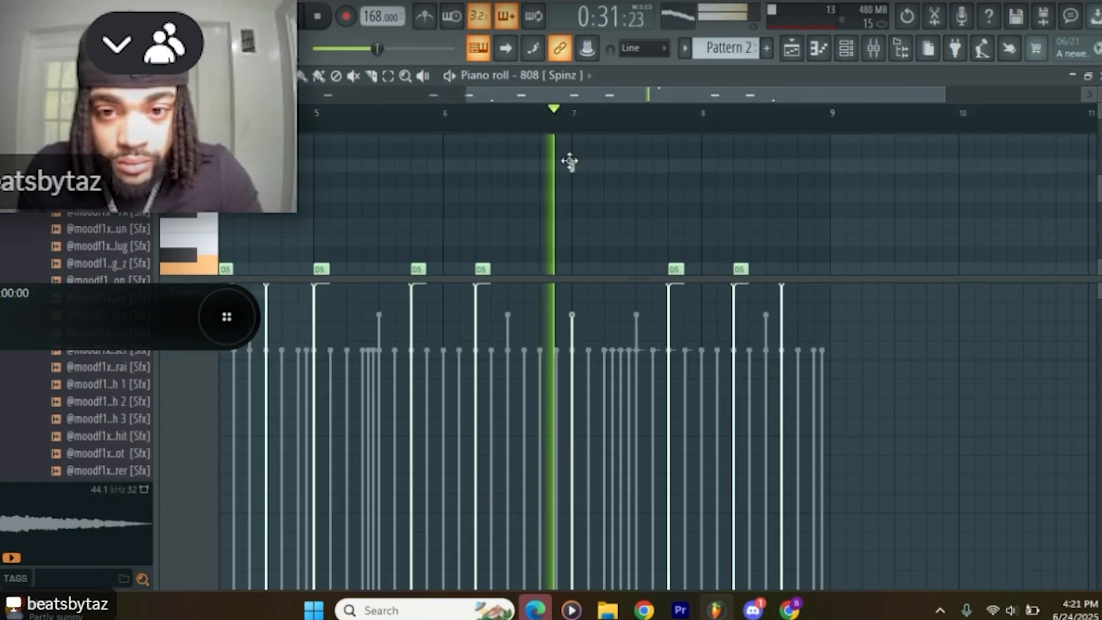
Step: Add two A5 notes in bar 7 of the 808 part in Pattern 2 and extend the 808 notes legato
click(571, 165)
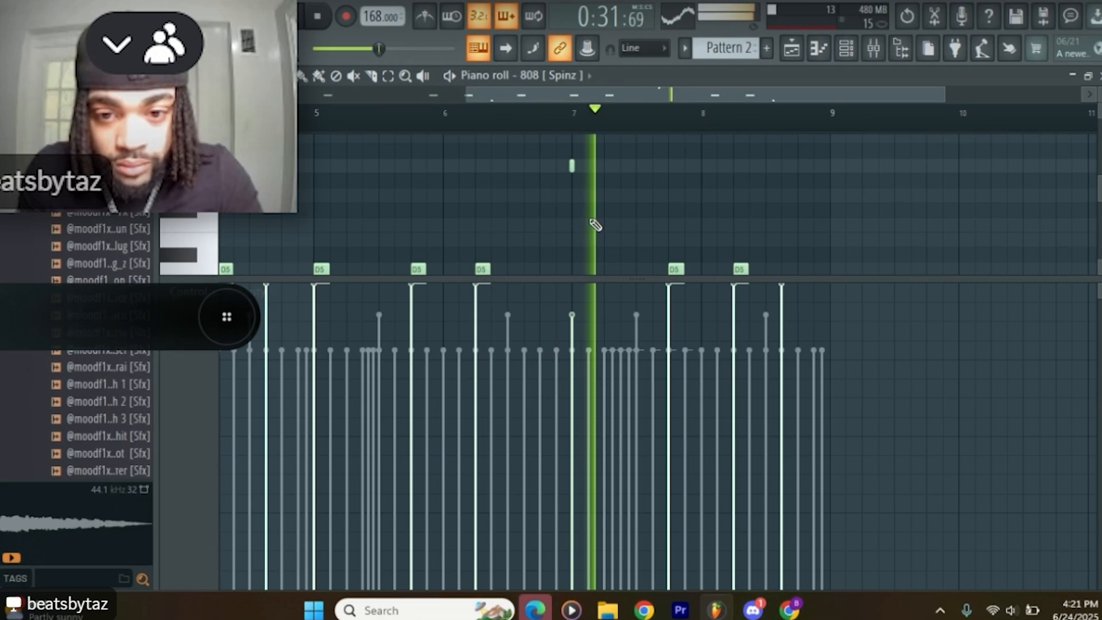
click(628, 166)
key(space)
right_click(628, 166)
key(space)
click(620, 165)
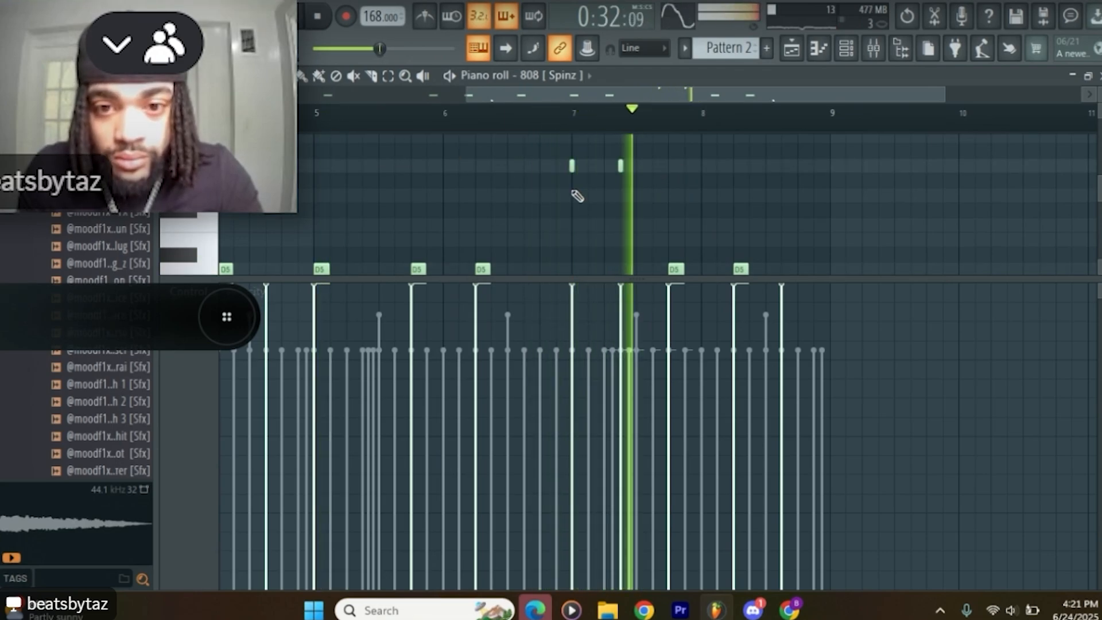
key(ctrl+l)
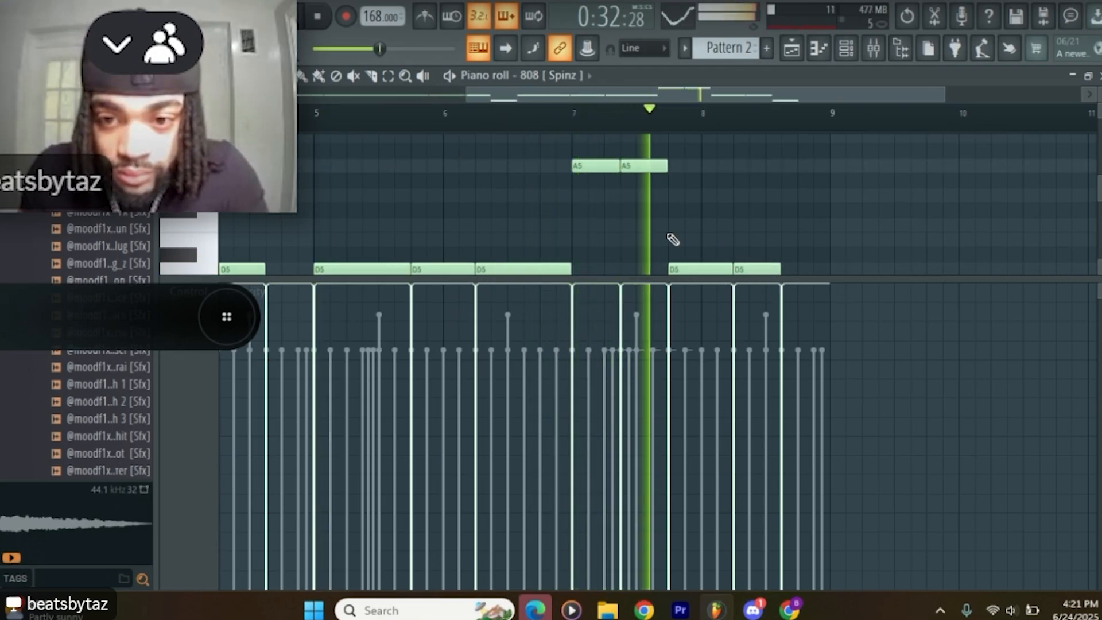
Step: Shorten the A4 808 note late in bar 8 and replace the short last note with a D6 note ending at bar 9
right_click(781, 165)
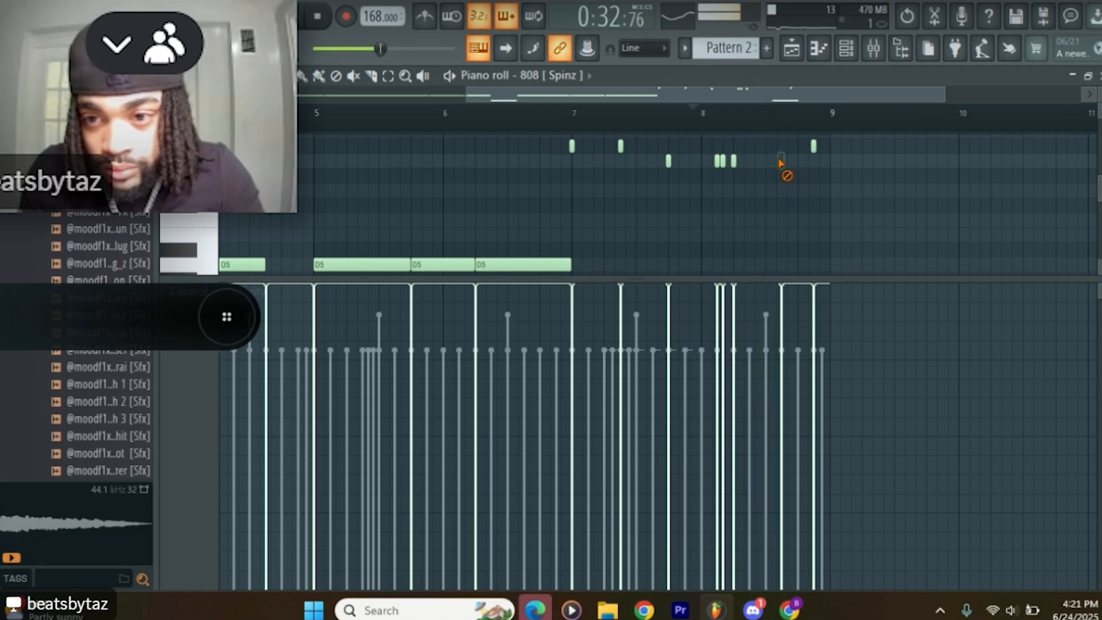
scroll(811, 176, up, 1)
scroll(826, 236, up, 1)
scroll(824, 239, down, 4)
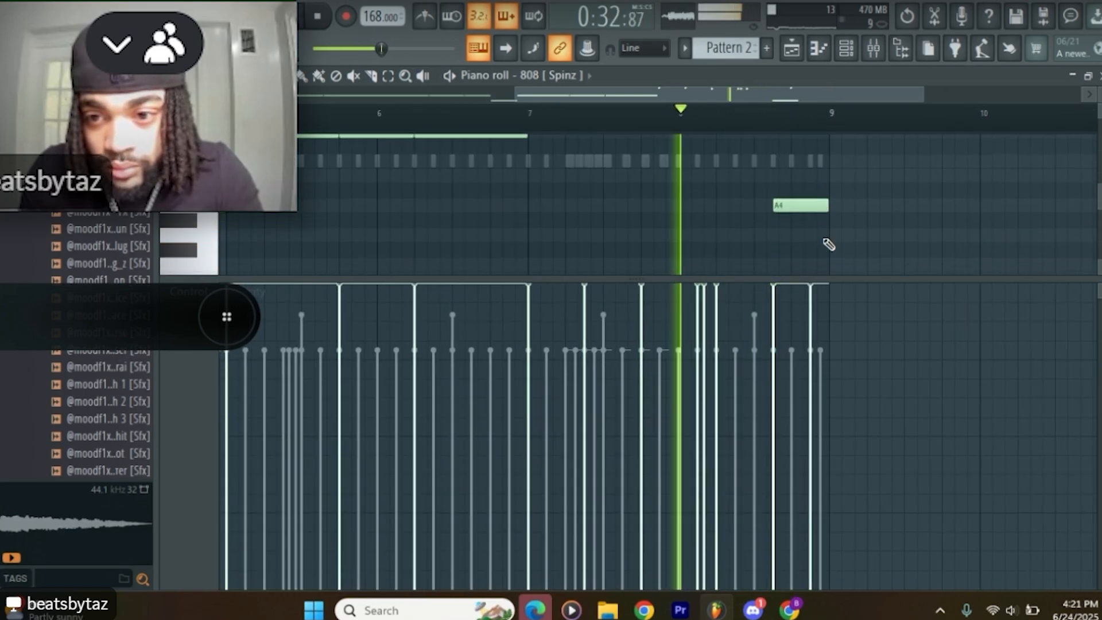
drag(822, 206, 783, 206)
scroll(805, 191, up, 3)
right_click(811, 191)
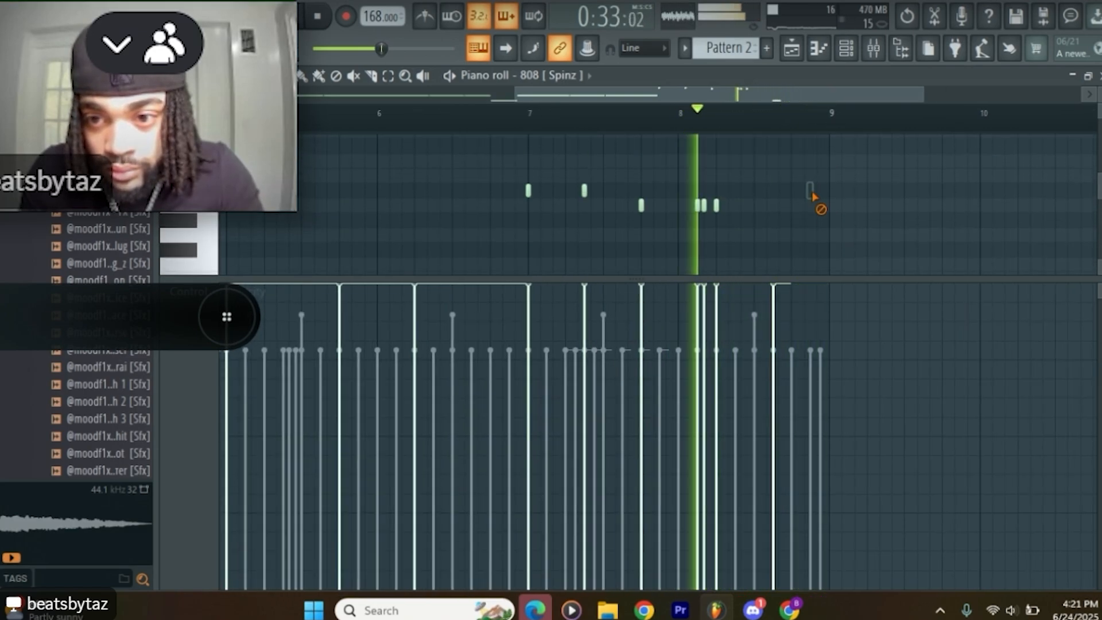
scroll(810, 144, up, 2)
click(818, 166)
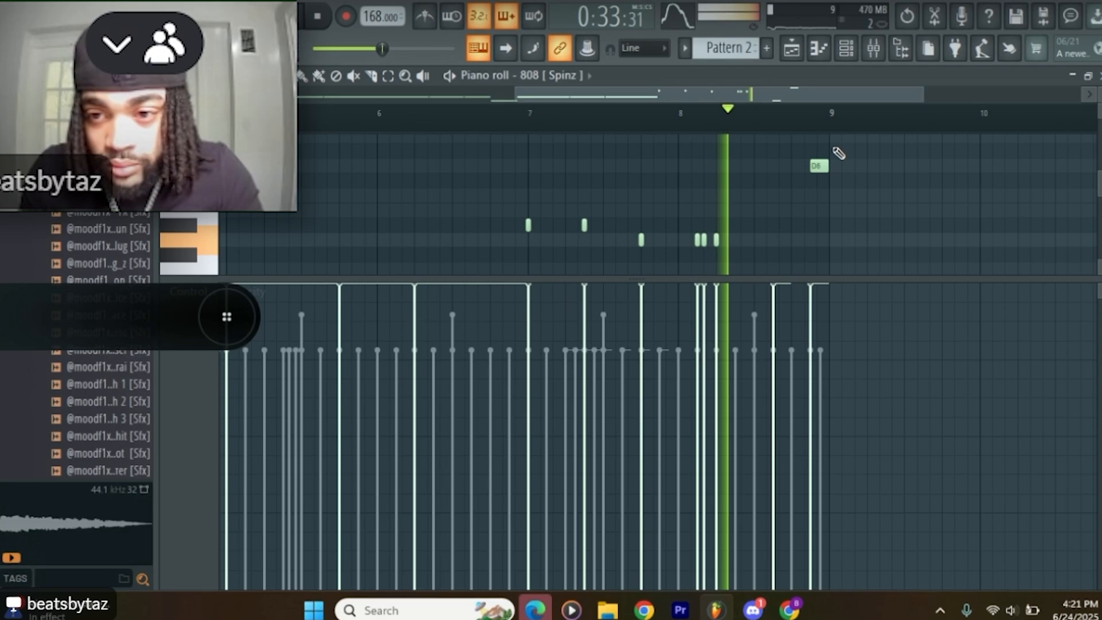
scroll(841, 164, down, 2)
scroll(842, 166, up, 7)
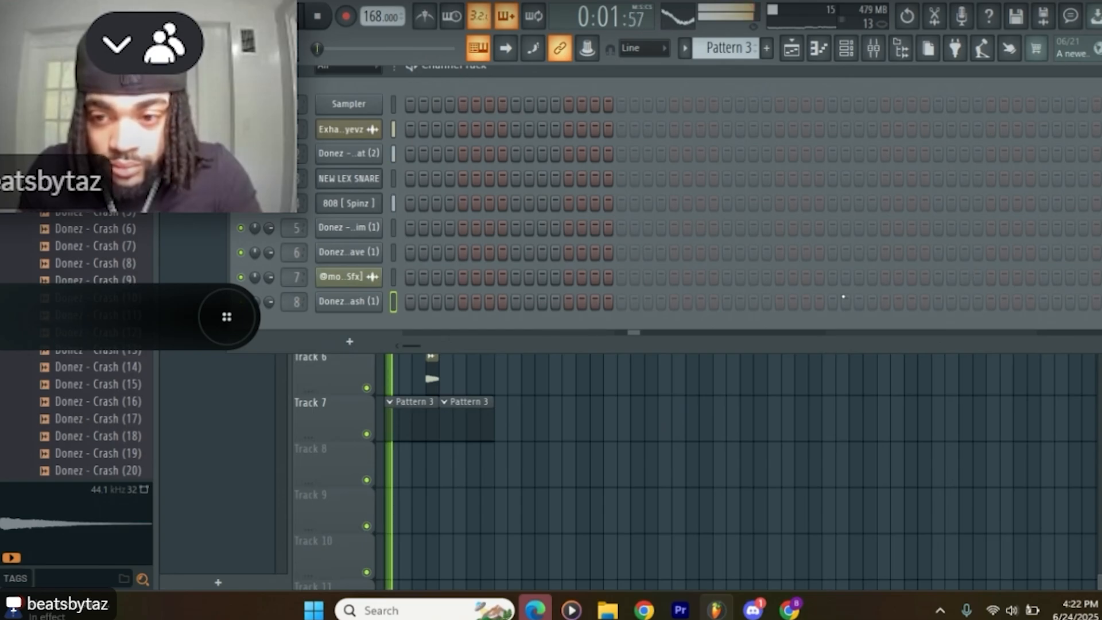
Step: Move the second Pattern 3 crash clip on Track 7 back to bar 3
click(832, 301)
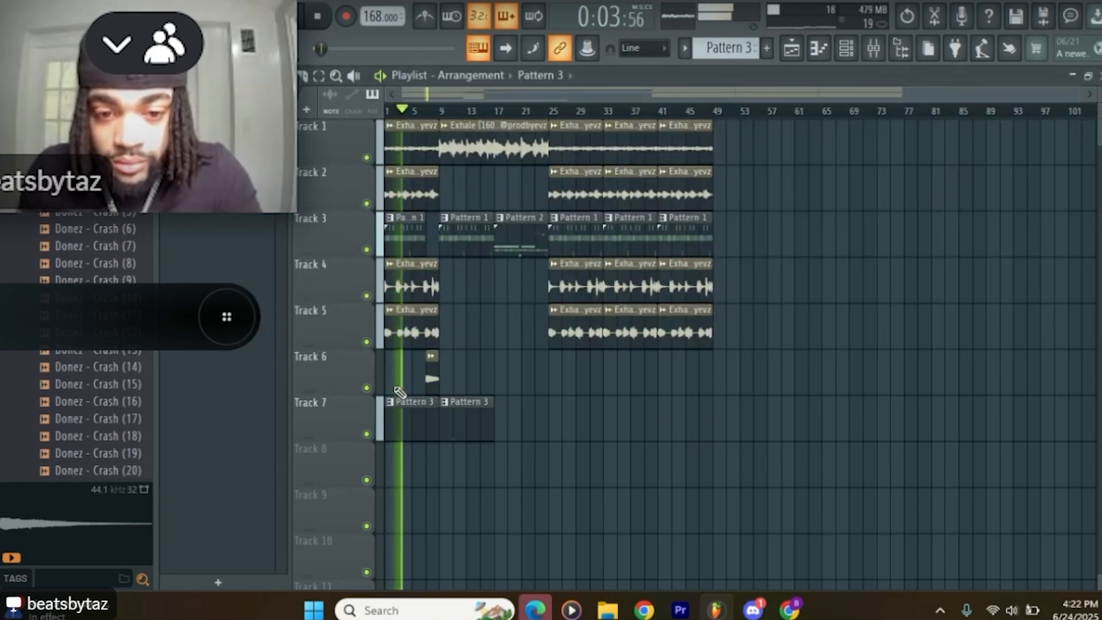
drag(452, 423, 437, 418)
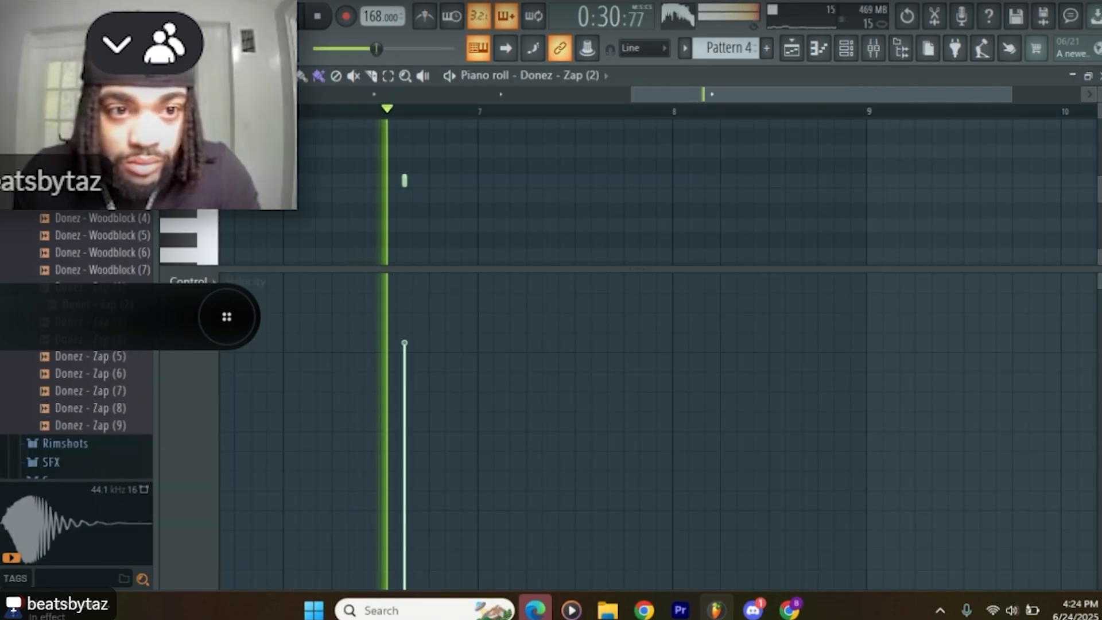
Step: Set the piano roll snap to Step and paint eight C5 zap notes across the second half of bar 8 in Pattern 4
right_click(202, 210)
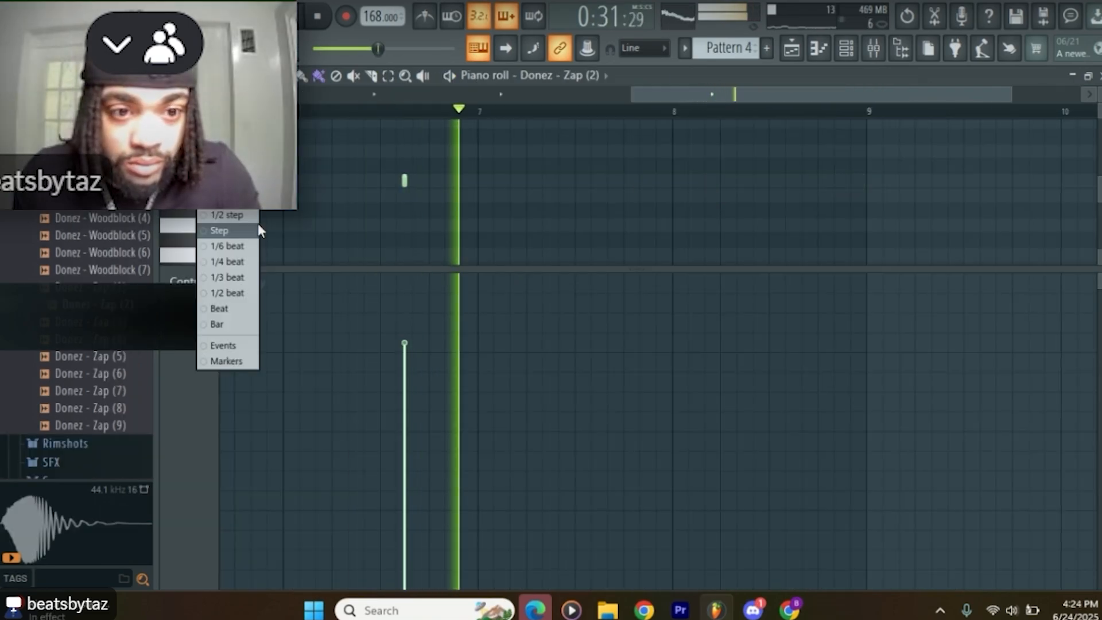
drag(773, 181, 859, 181)
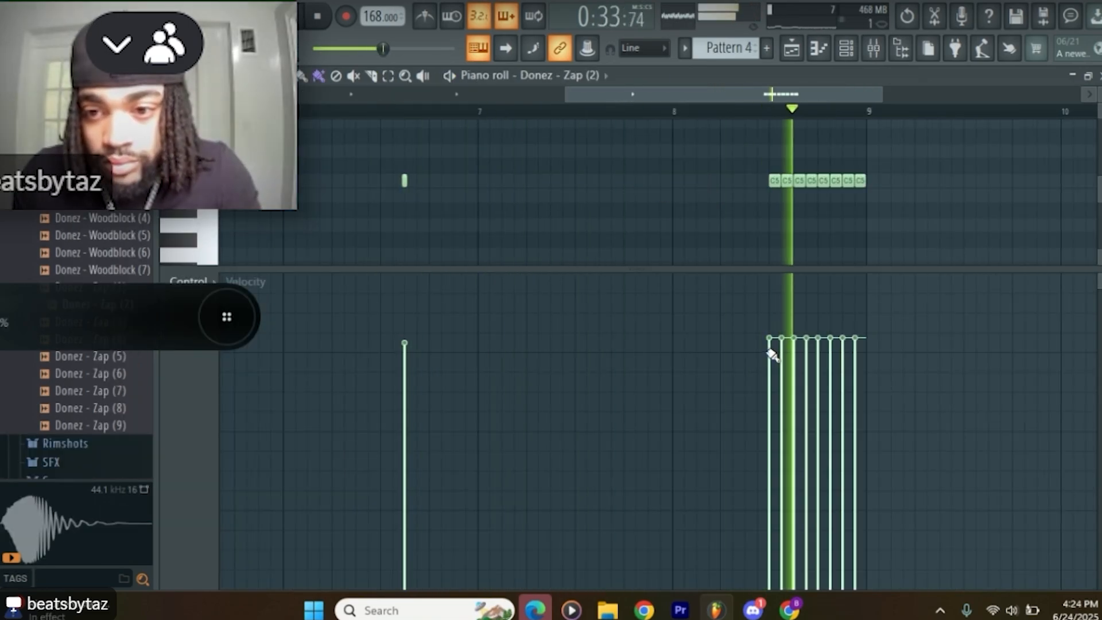
Step: Close the FL Keys plugin window and route its channel to mixer track 10
click(794, 52)
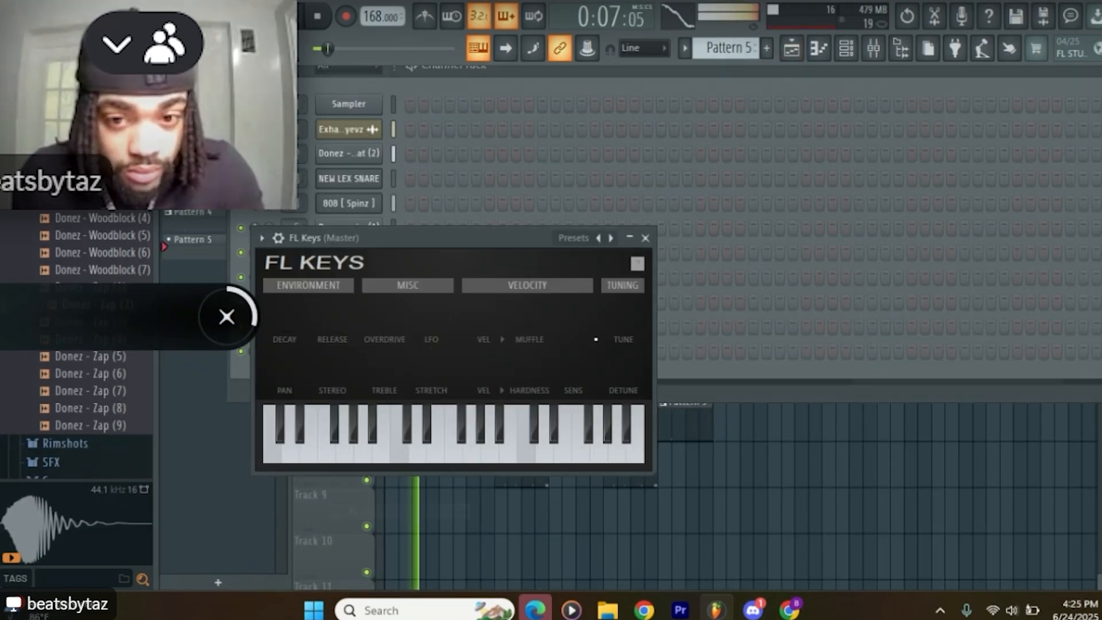
click(648, 240)
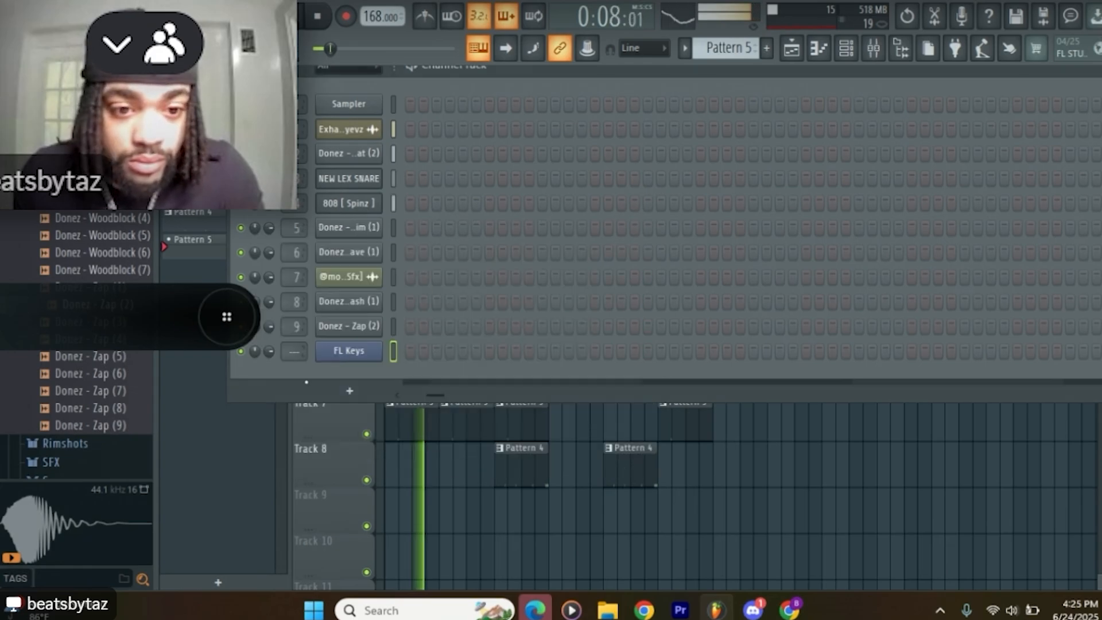
scroll(299, 352, up, 1)
right_click(297, 351)
Step: Place a D#3 note at bar 3 in the FL Keys part of Pattern 5 and shorten it to three beats
click(344, 354)
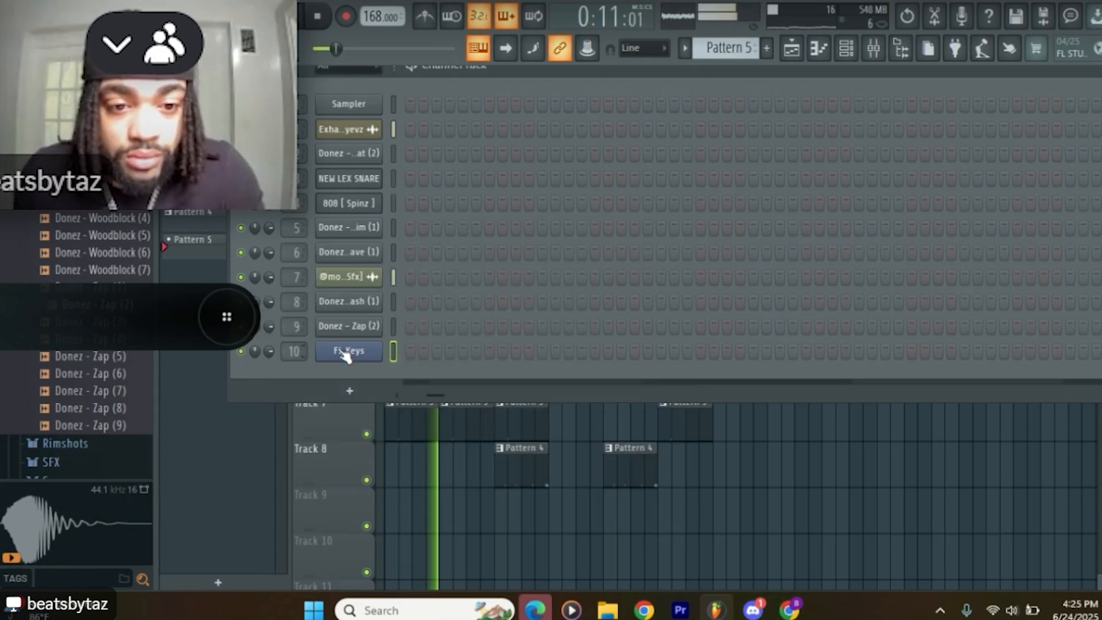
click(614, 171)
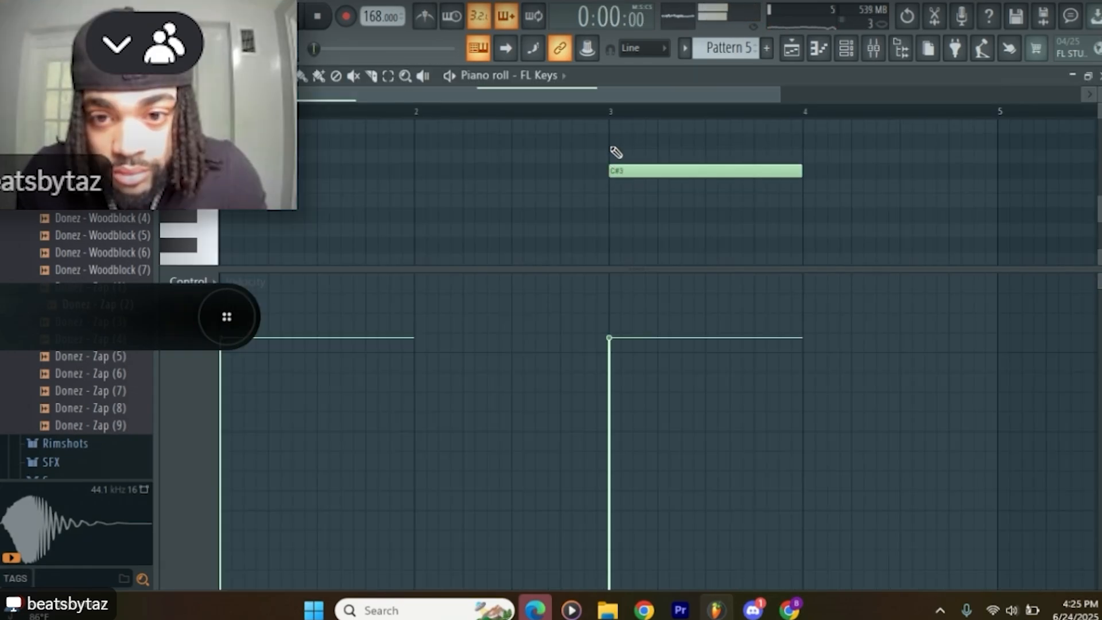
right_click(622, 166)
click(613, 140)
key(space)
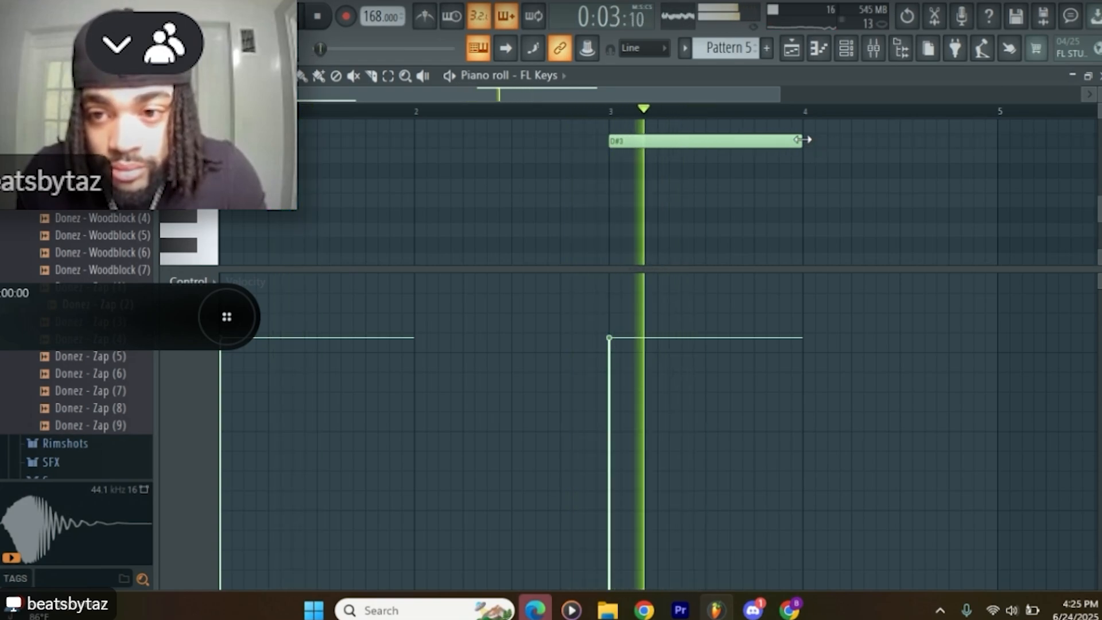
drag(804, 140, 767, 140)
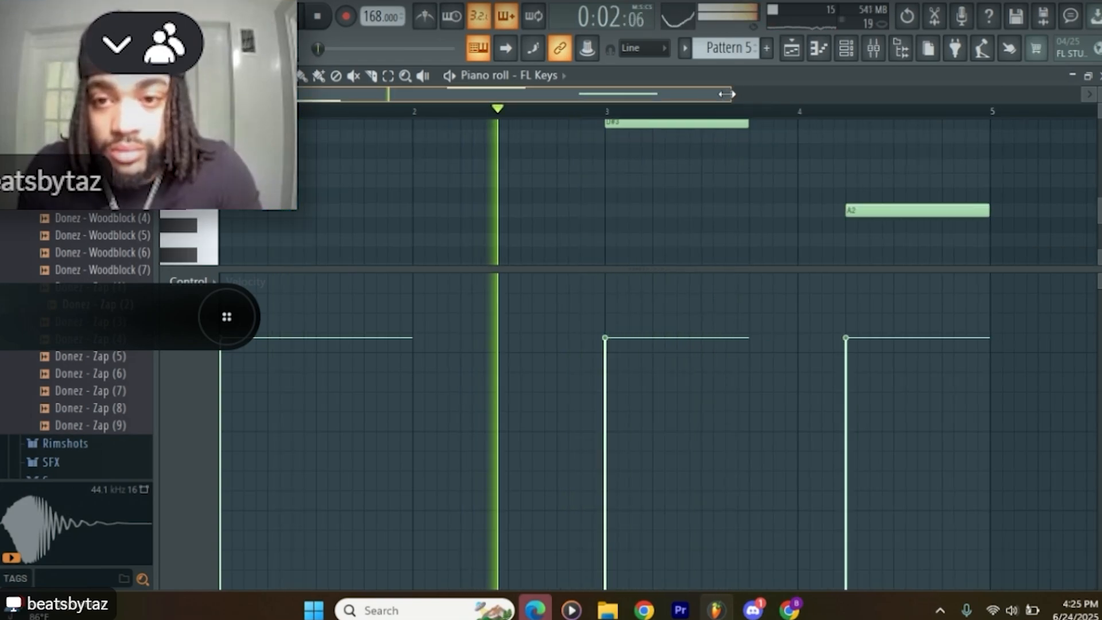
drag(726, 95, 817, 94)
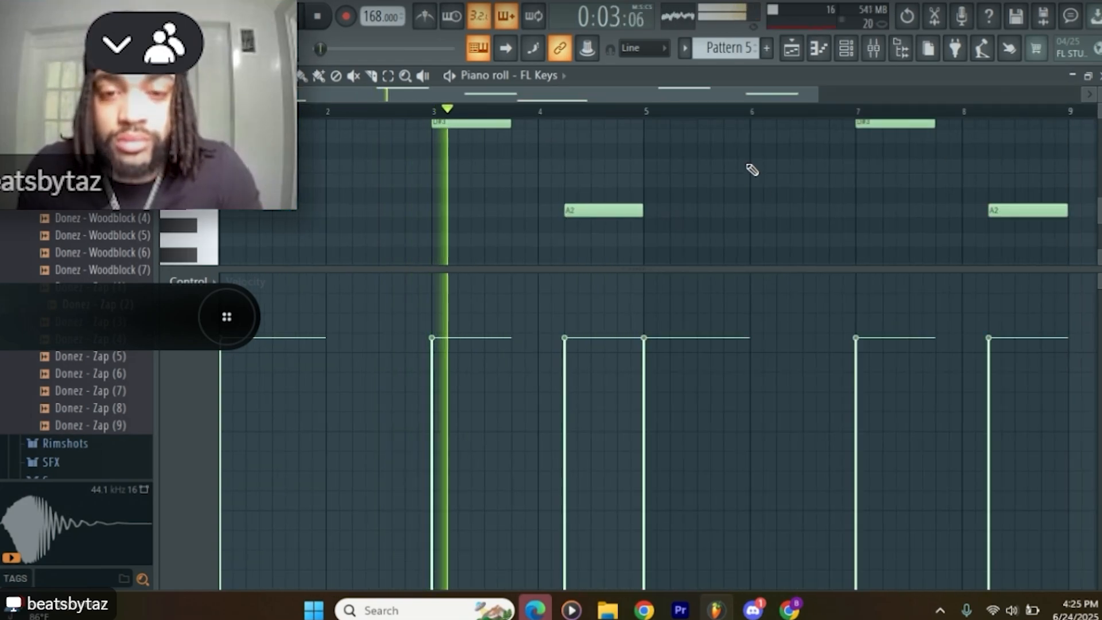
Step: Check the copied FL Keys notes and shorten the last A2 note in bar 8 to six steps
scroll(471, 177, up, 2)
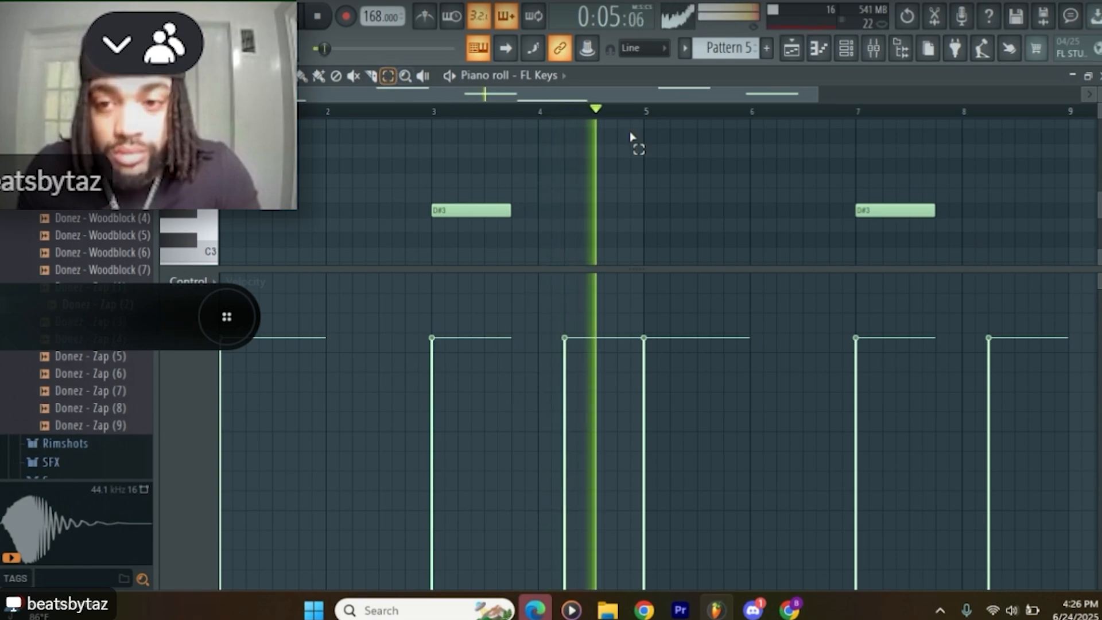
scroll(860, 206, down, 2)
scroll(861, 198, down, 3)
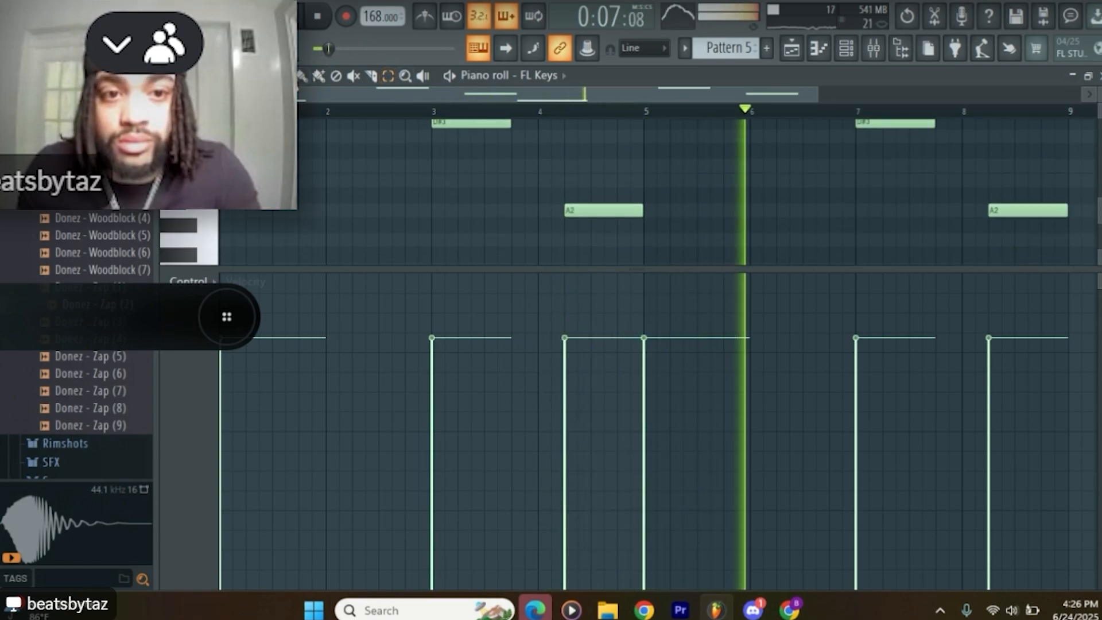
drag(1061, 204, 1028, 207)
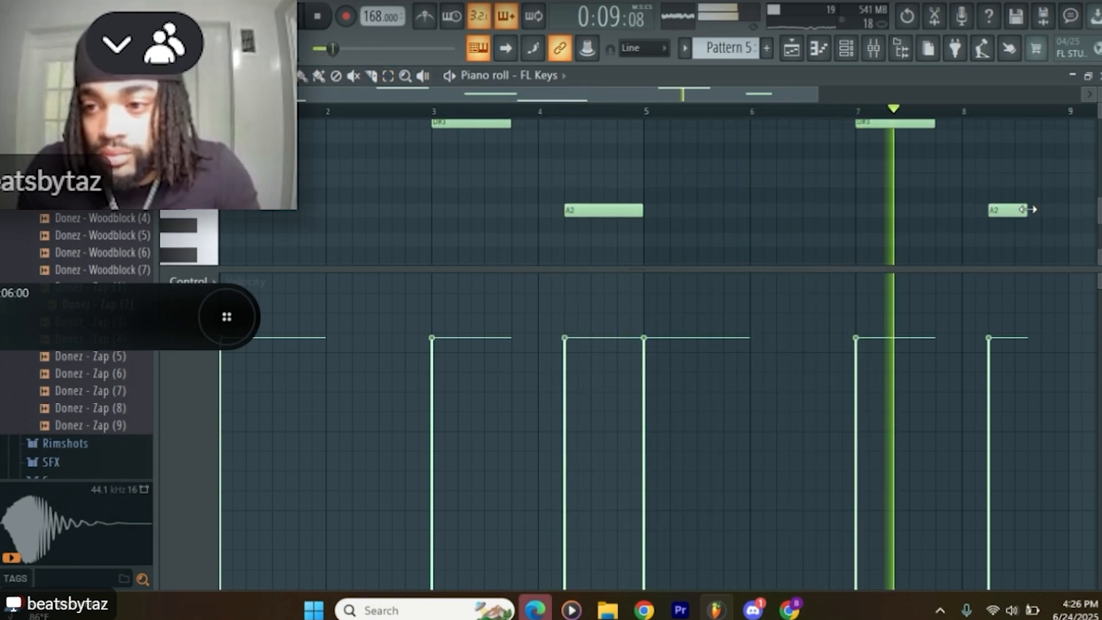
click(1031, 212)
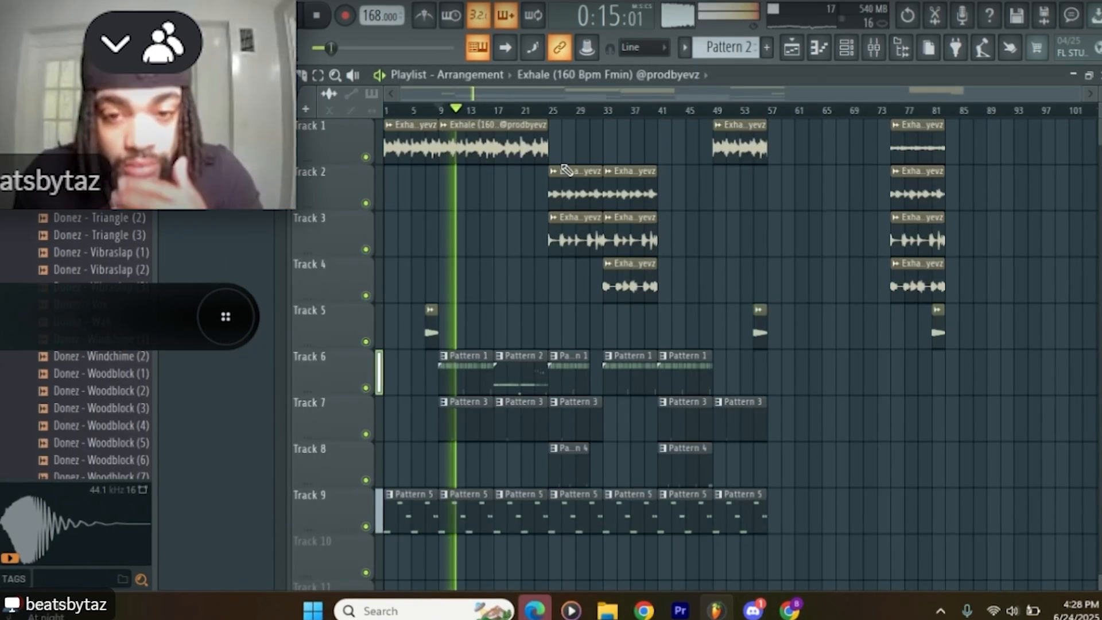
Step: Move the Exhale slices between bars 25 and 41 up one track, and the first two effect clips on Track 5 up to Track 4
drag(586, 165, 651, 288)
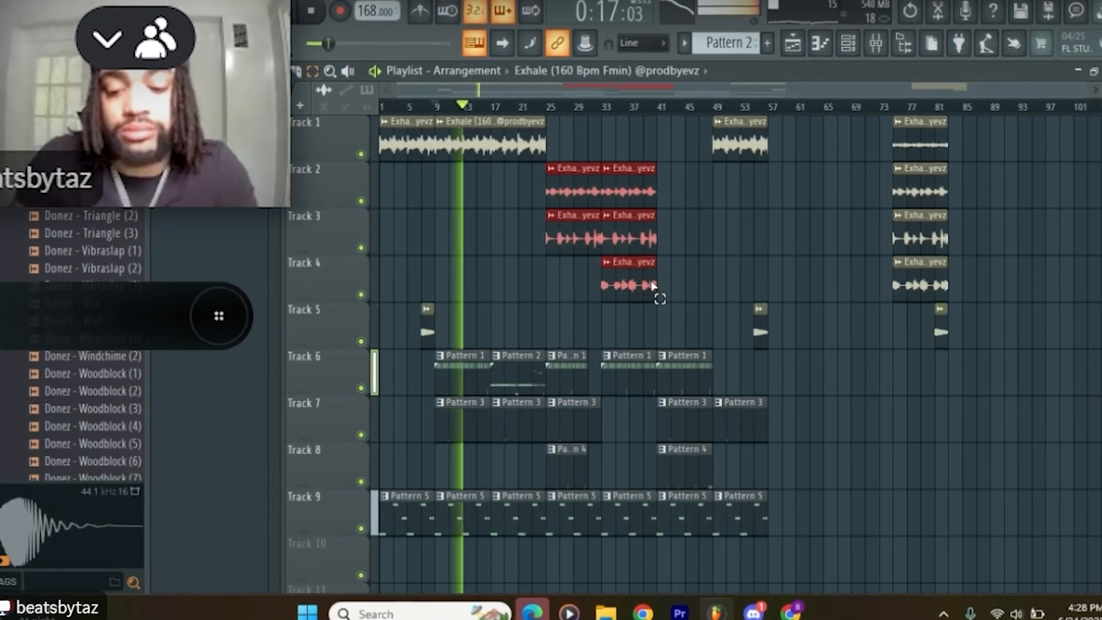
key(shift+Up)
click(652, 287)
drag(777, 311, 425, 343)
key(shift+Up)
click(482, 319)
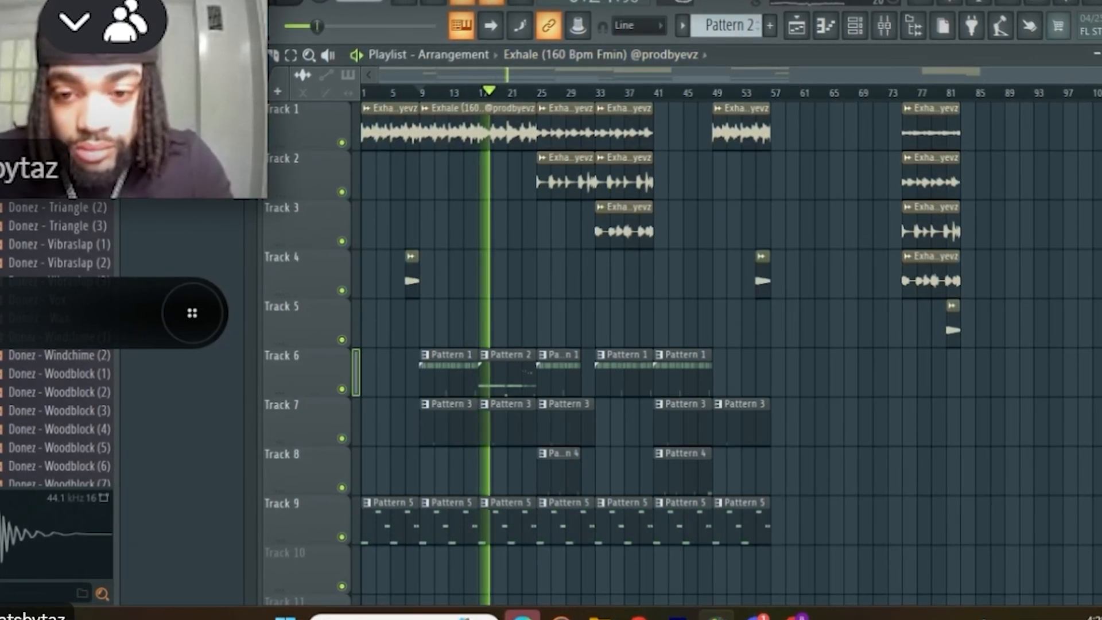
Step: Delete every clip past bar 41 and select the whole remaining arrangement
right_click(686, 355)
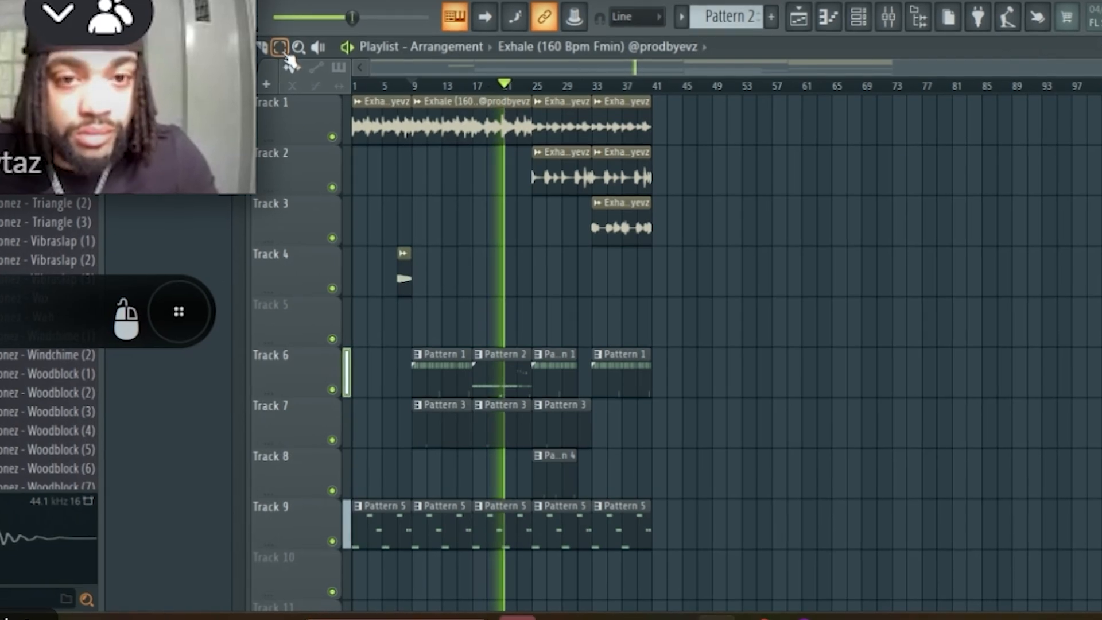
drag(666, 142, 292, 511)
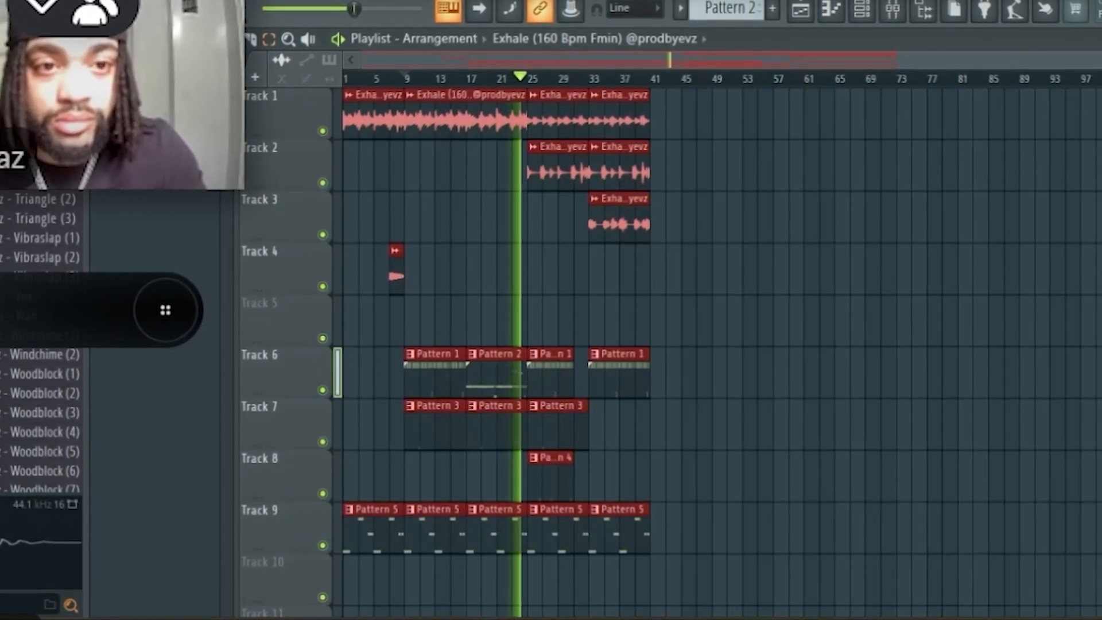
drag(357, 125, 667, 132)
click(721, 202)
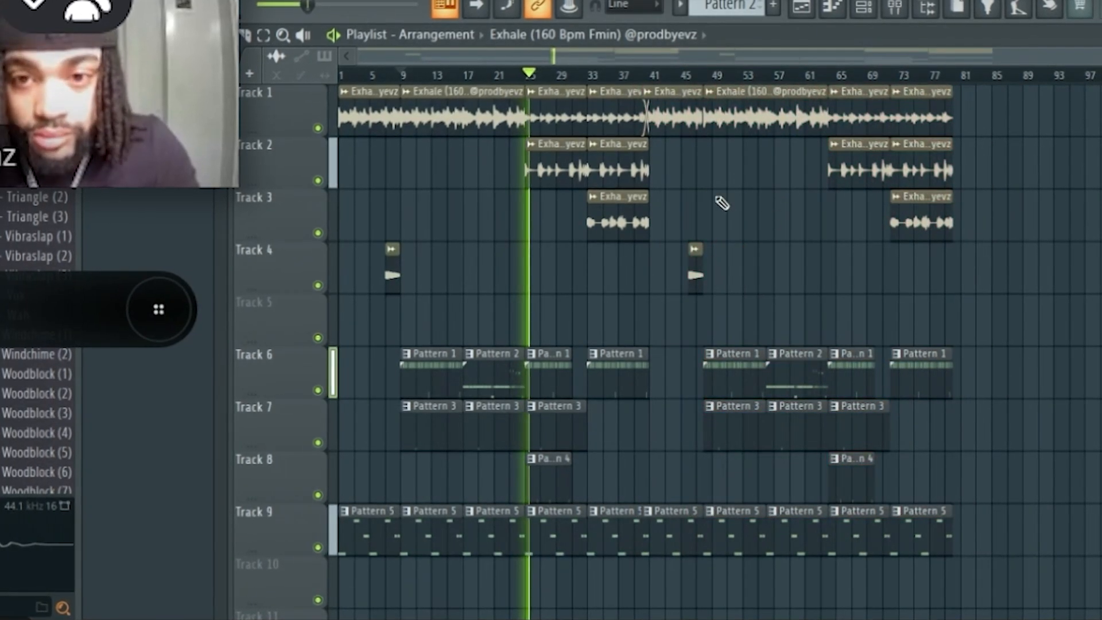
key(ctrl+z)
Step: Duplicate the selected arrangement directly behind itself, starting at bar 41, and clear the selection
drag(359, 124, 672, 126)
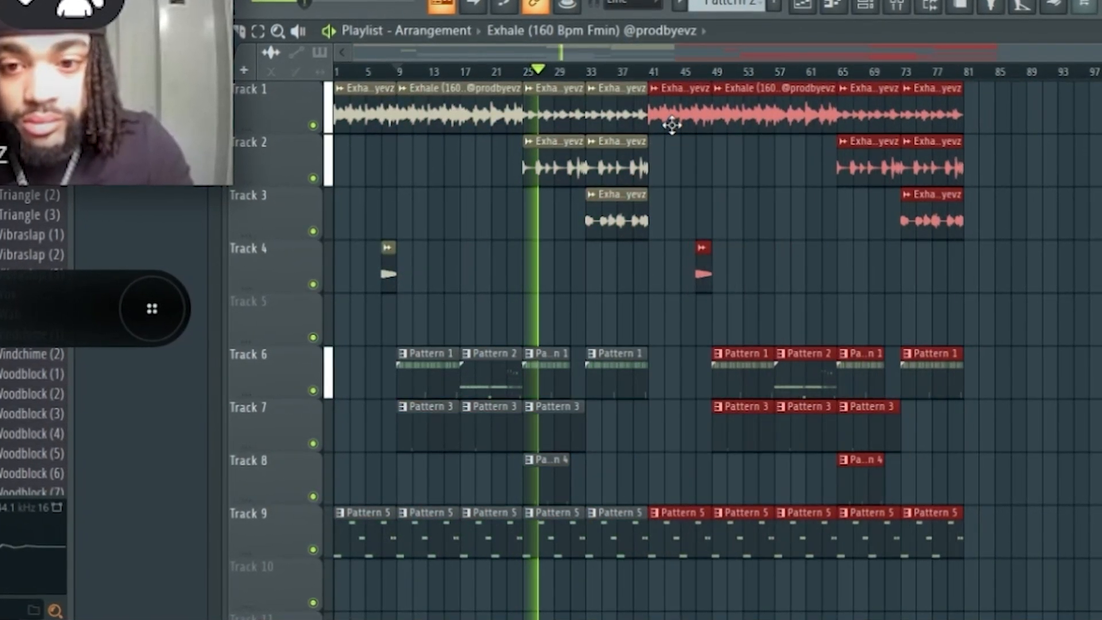
click(735, 174)
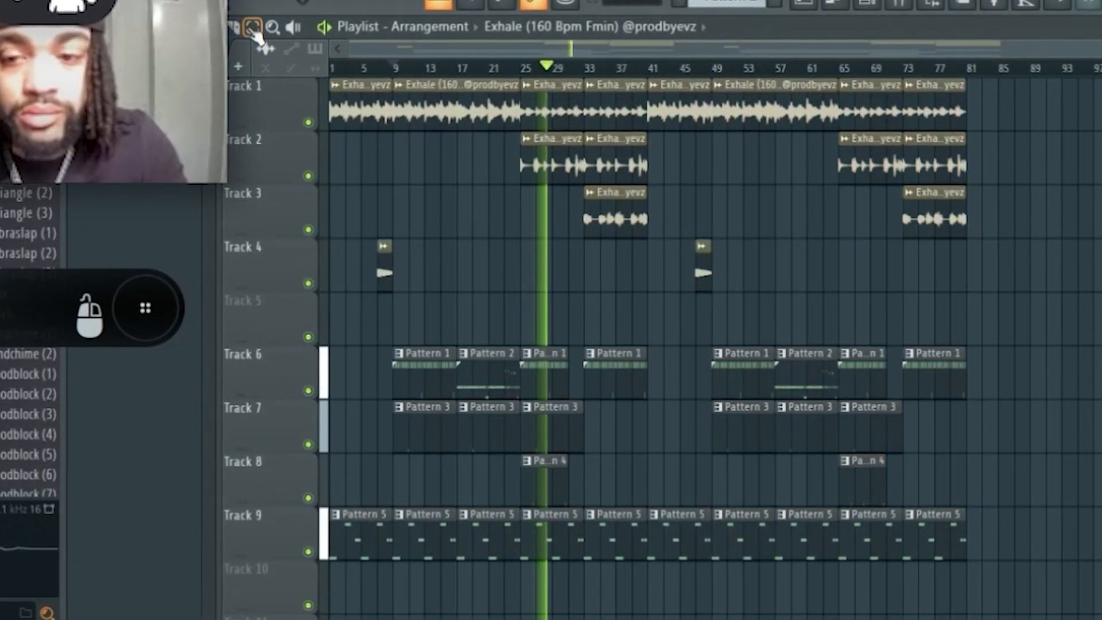